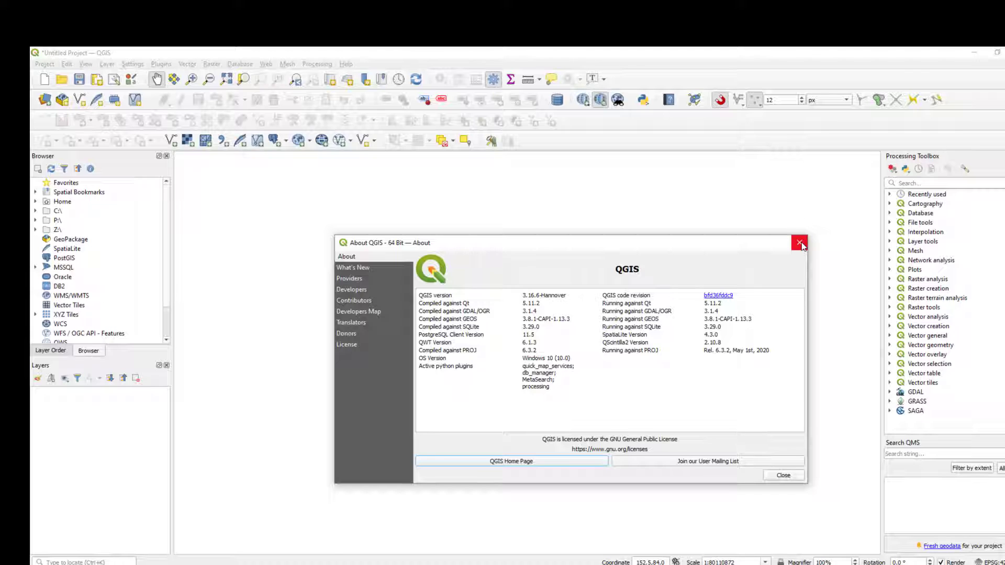
- Examine the developers map around Europe and the list of developers in the About information, and close it
click(350, 312)
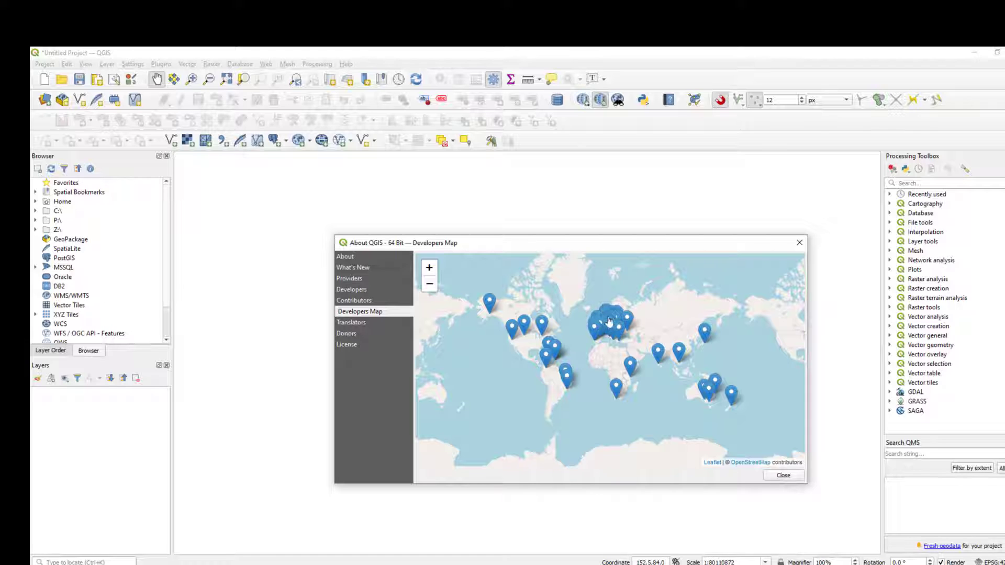
scroll(610, 325, up, 1)
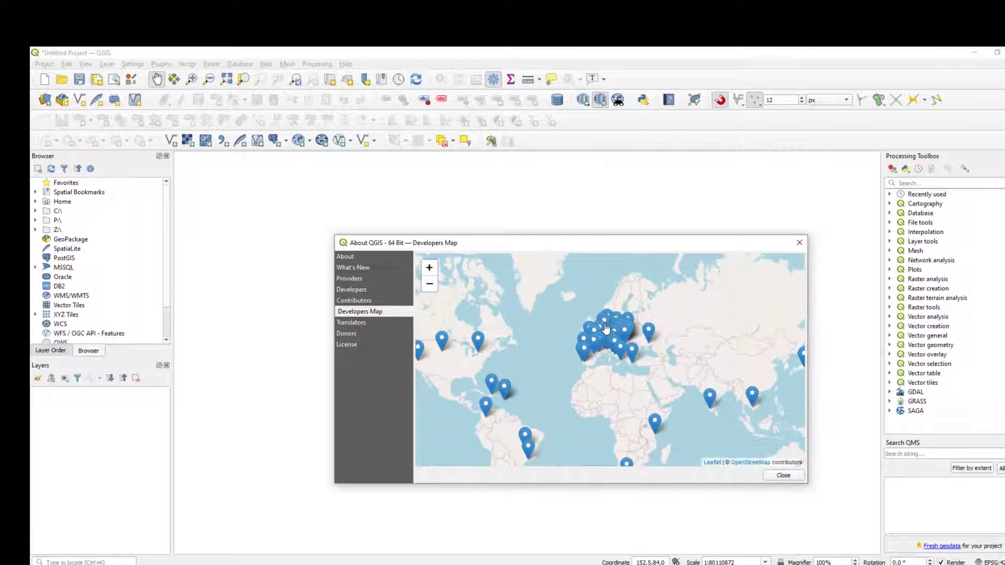
click(353, 291)
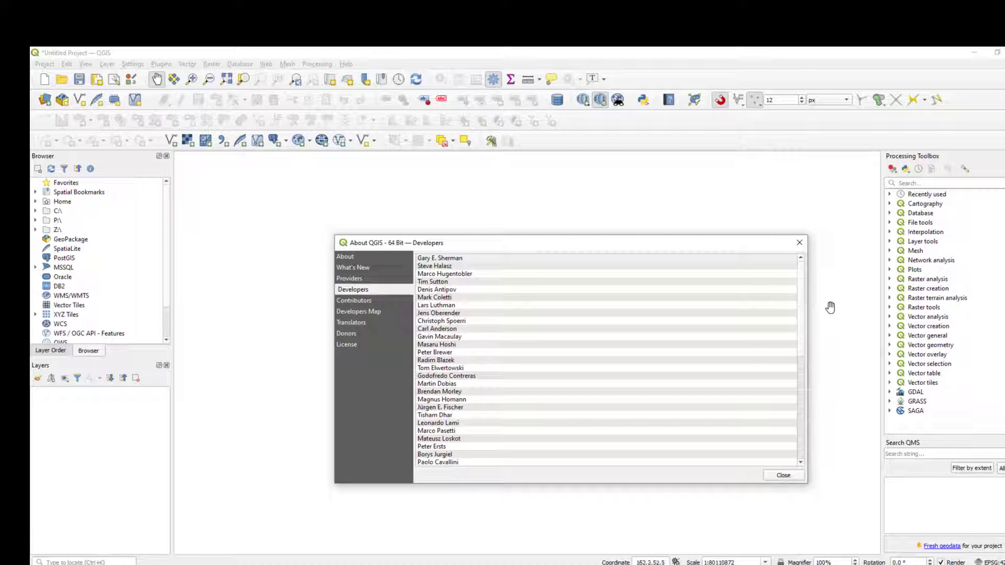
drag(801, 285, 777, 278)
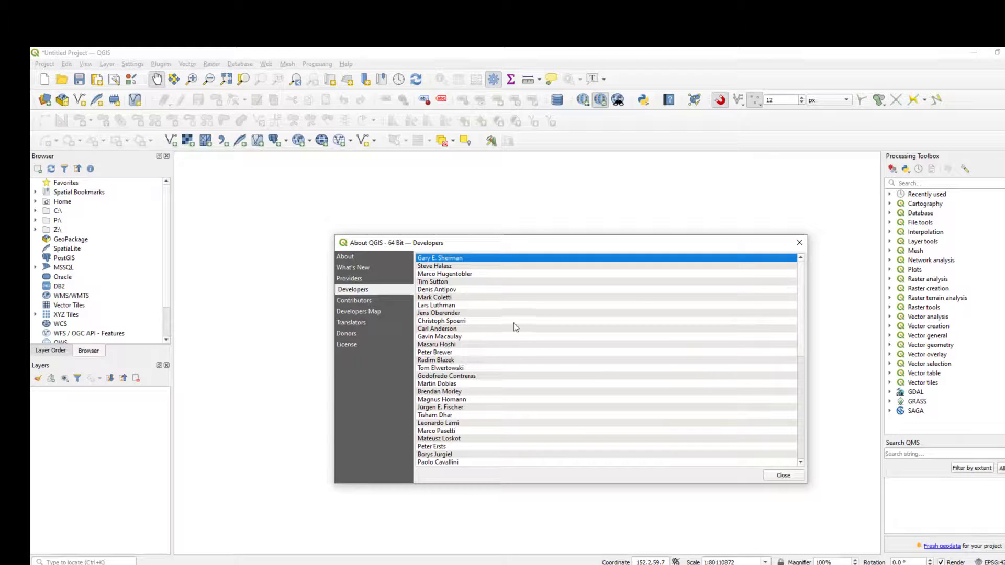
click(799, 242)
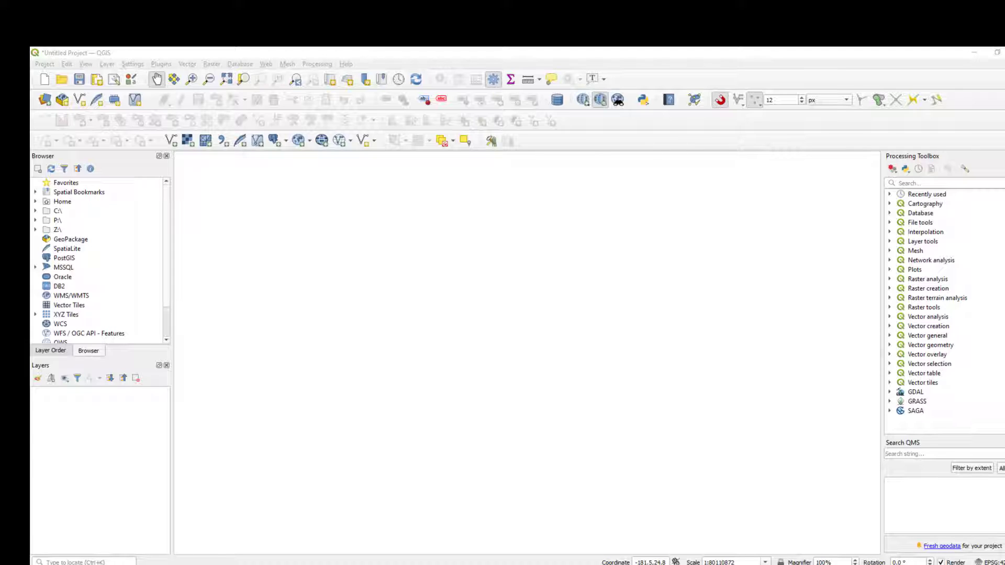
- Add only the tl_2020_us_county.shp vector layer from the tl_2020_us_county.zip archive to the project
drag(31, 438, 118, 447)
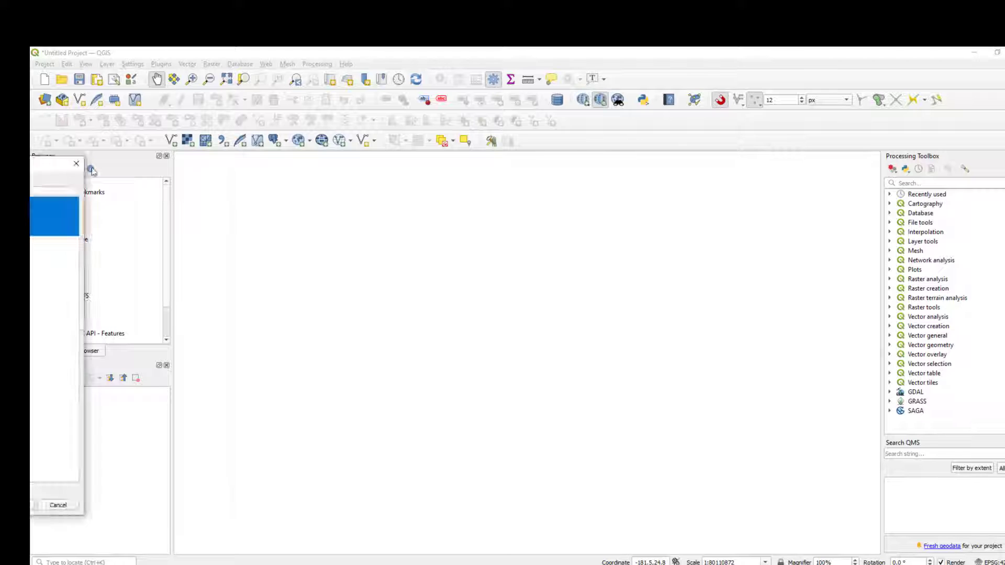
drag(665, 127, 607, 147)
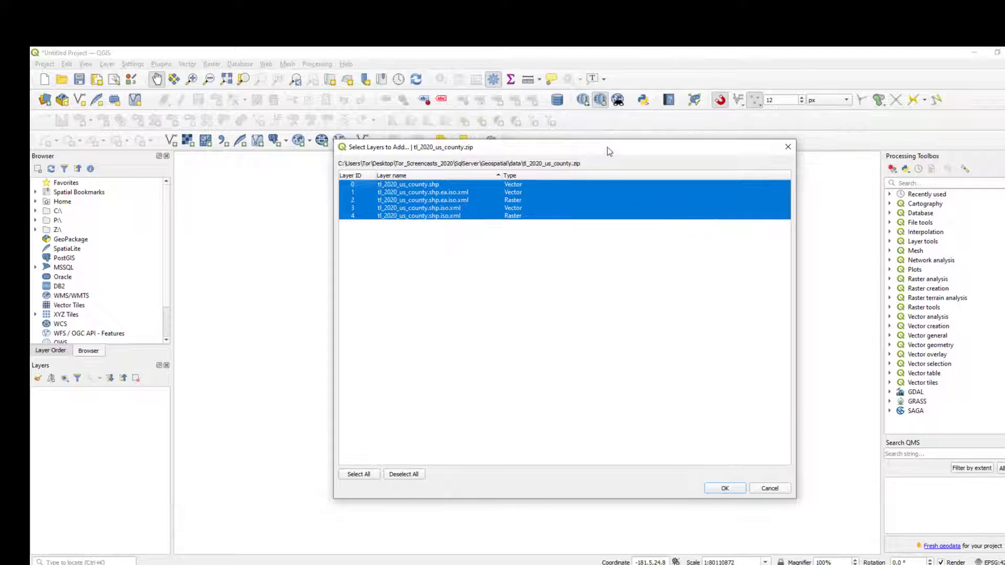
click(429, 187)
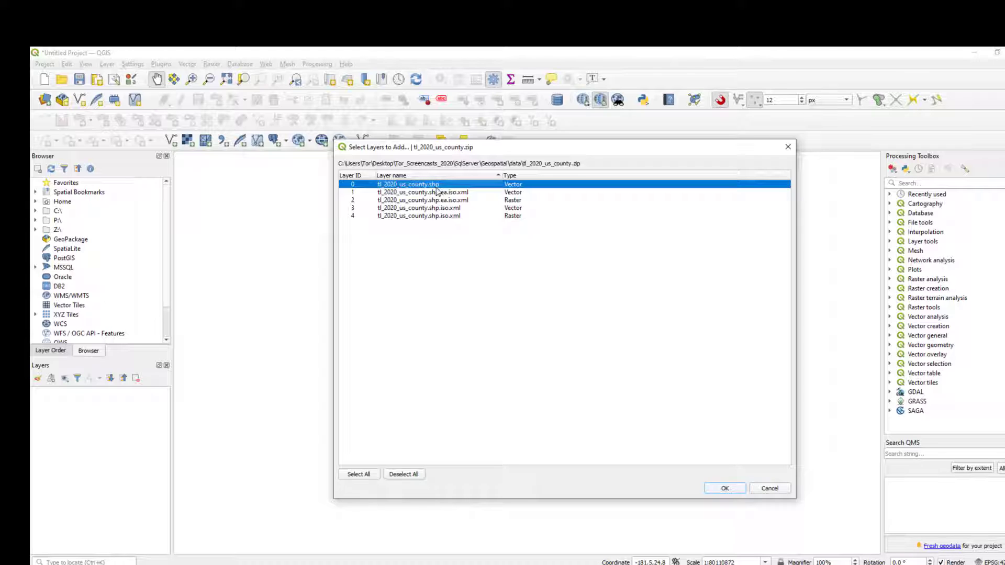
click(725, 489)
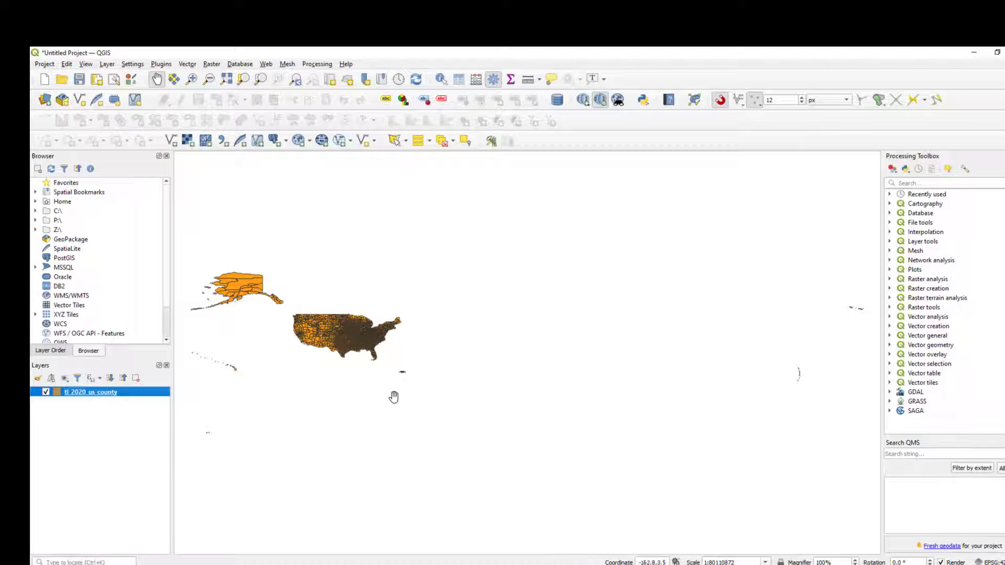
drag(359, 417, 468, 424)
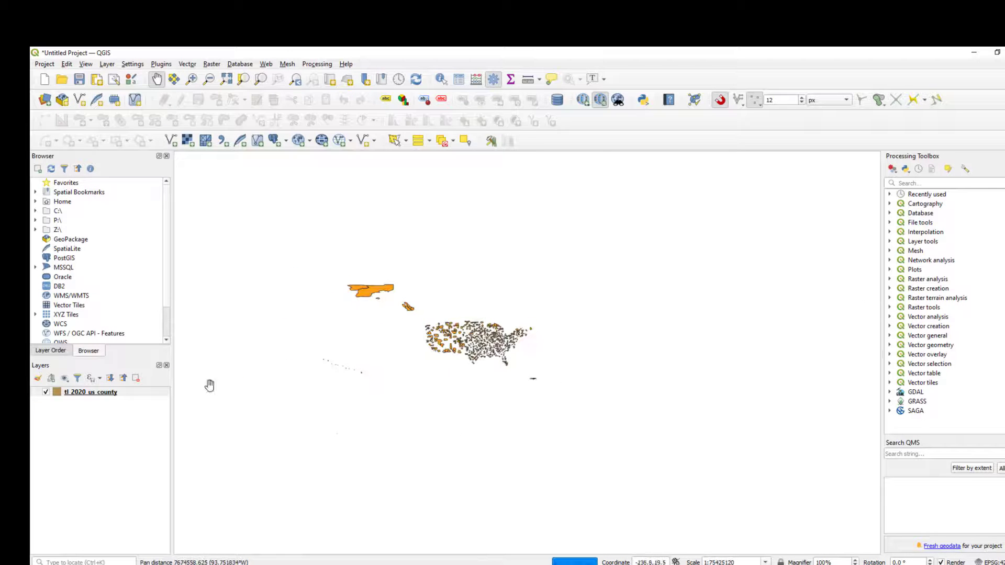
- Duplicate the tl_2020_us_county layer
right_click(87, 394)
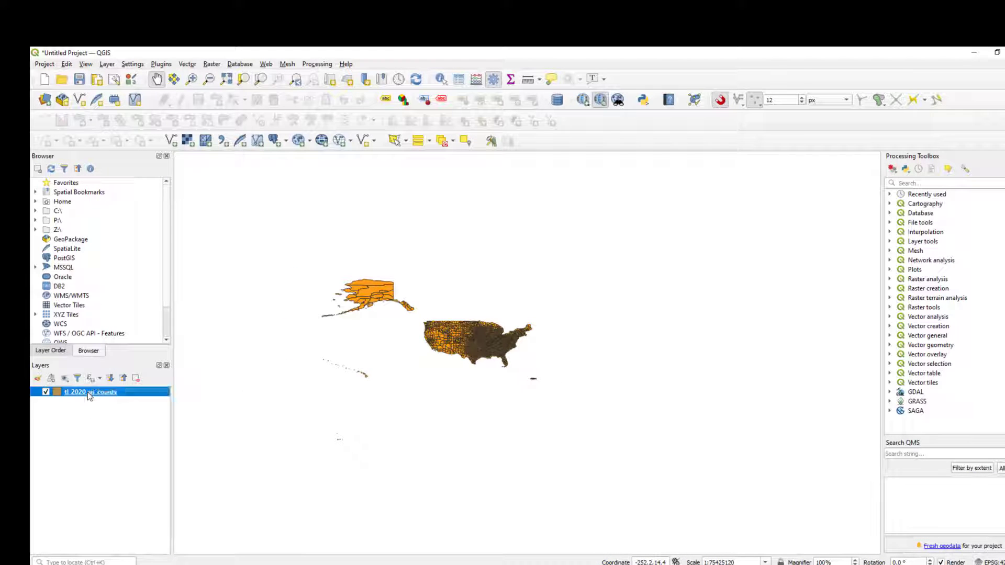
click(290, 406)
right_click(108, 393)
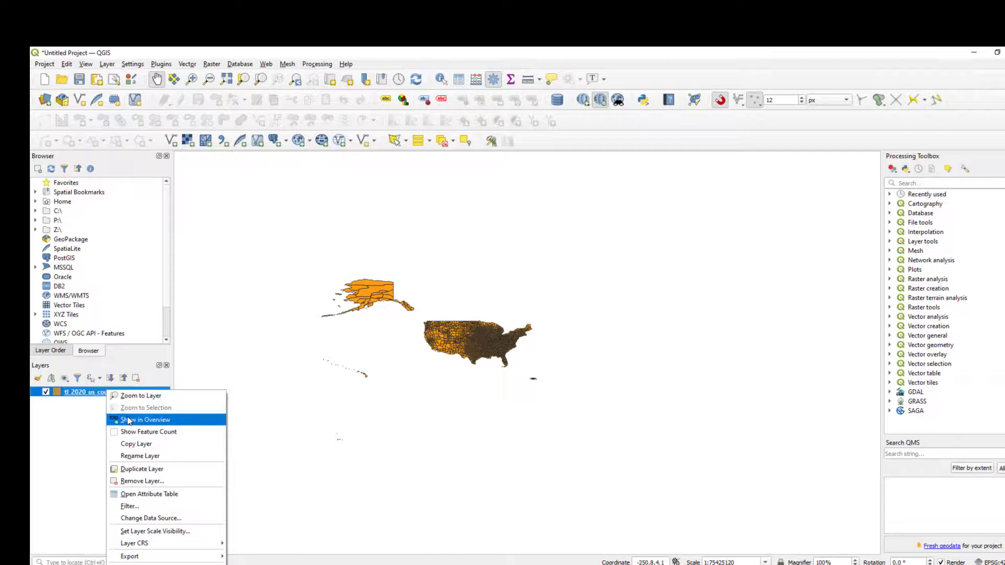
click(149, 469)
click(46, 402)
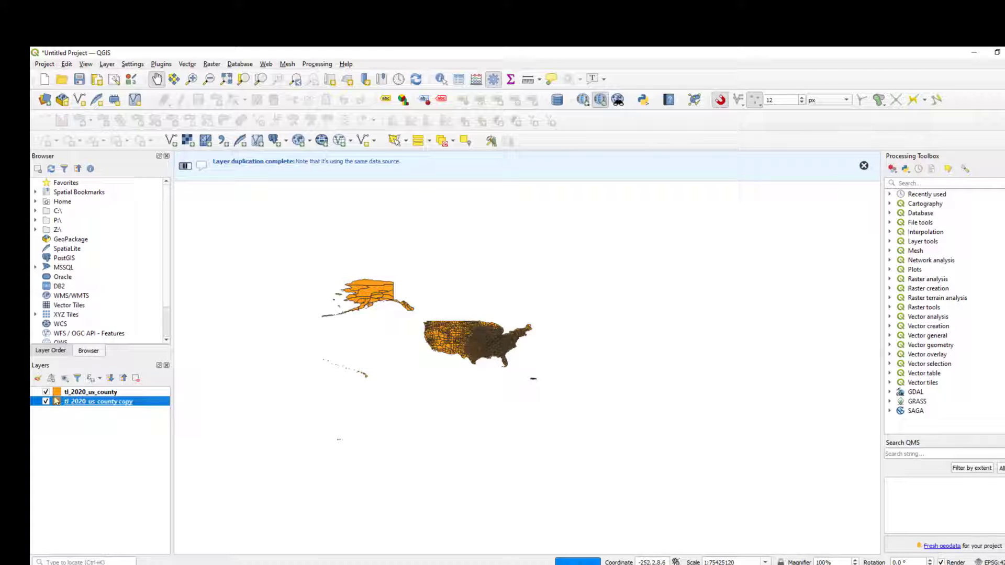
- Rename the duplicated county layer as tl_2020_US_IL_Counties
right_click(94, 404)
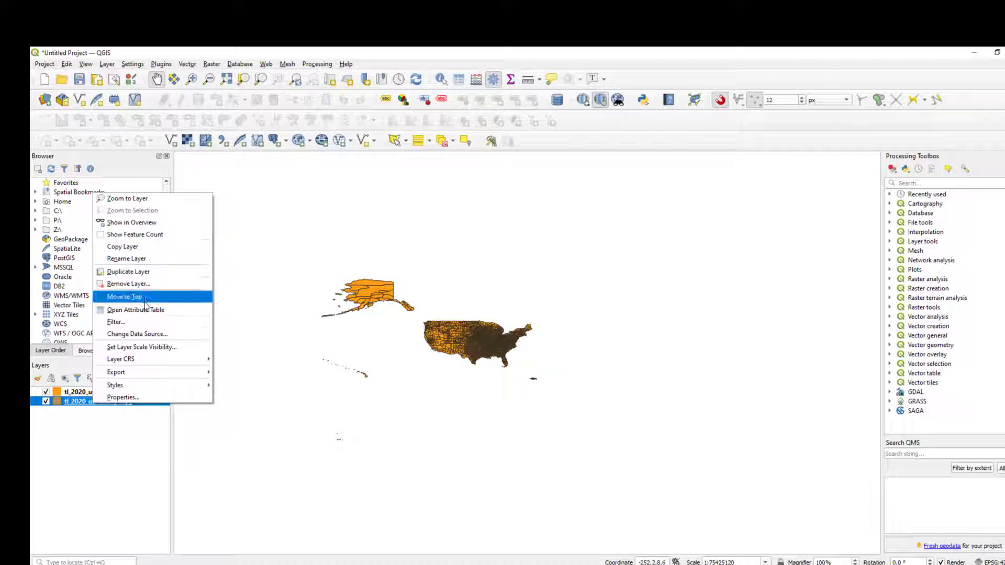
click(131, 259)
text(tl_2020_US_IL_Counties)
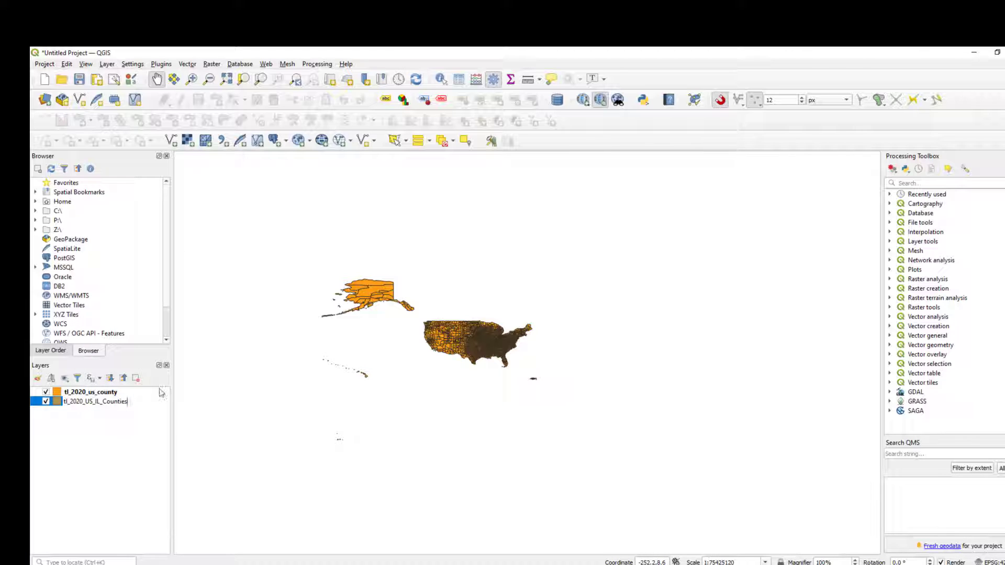
click(275, 434)
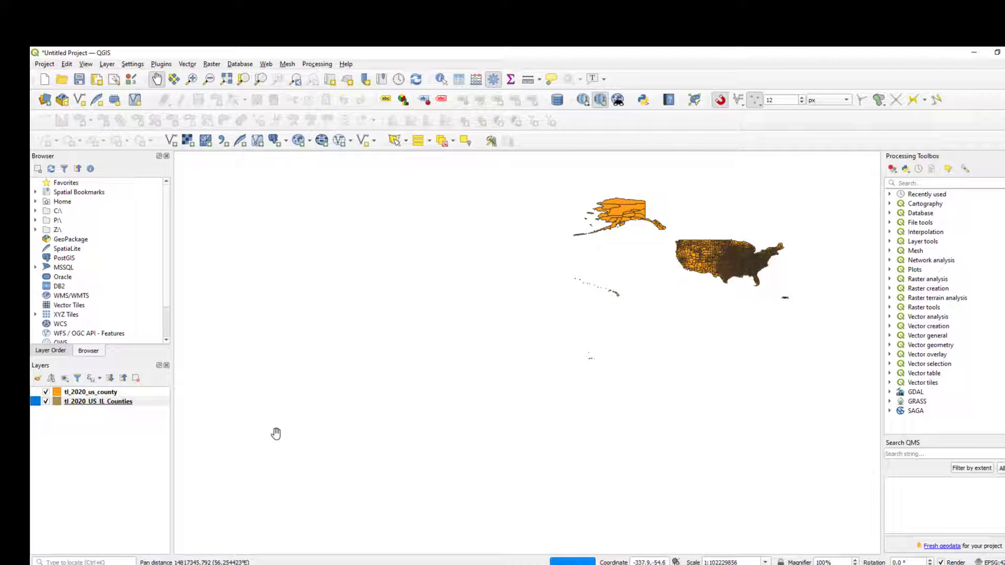
- Filter the tl_2020_US_IL_Counties layer with the expression "STATEFP" = '17', testing the query before applying it
click(108, 402)
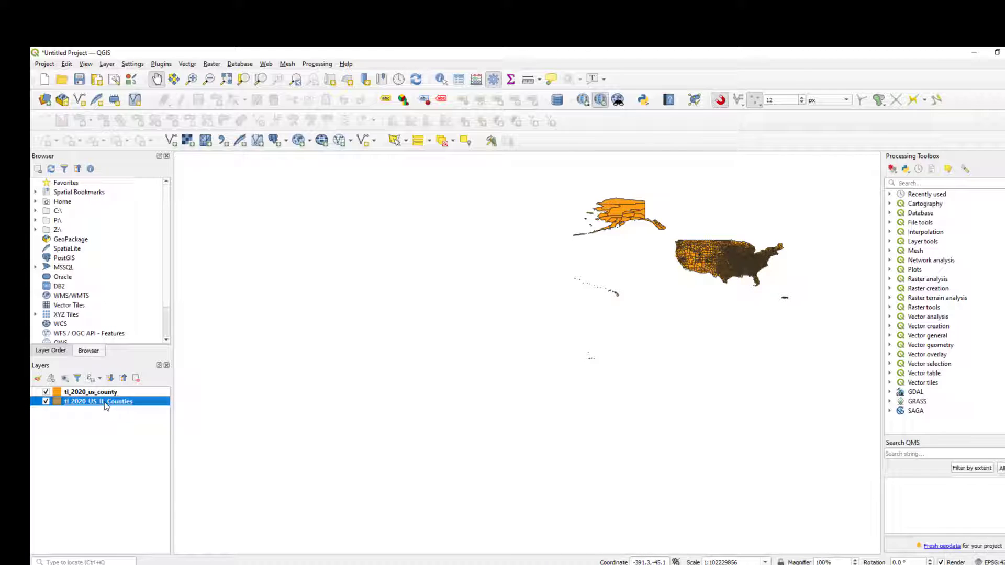
right_click(106, 407)
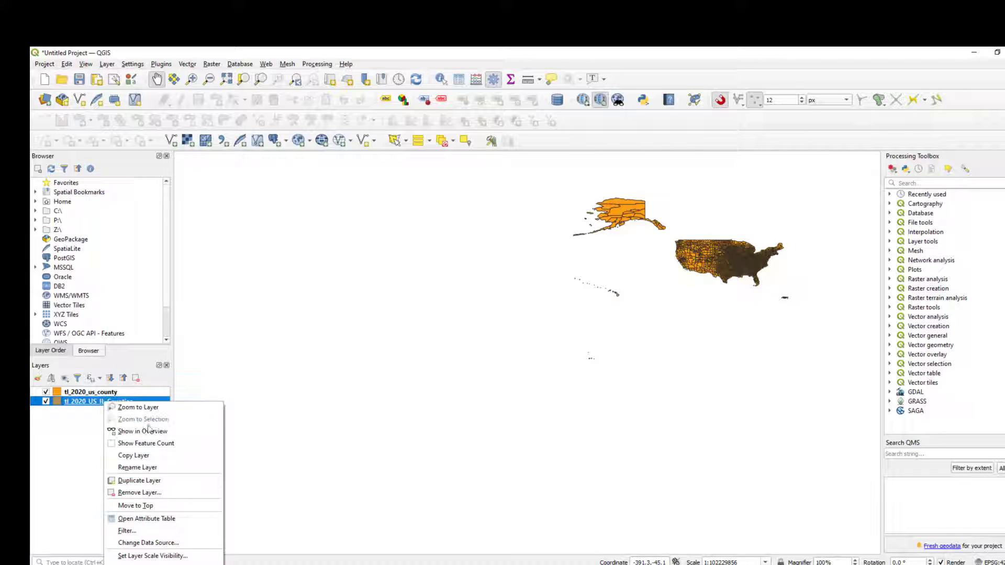
click(132, 530)
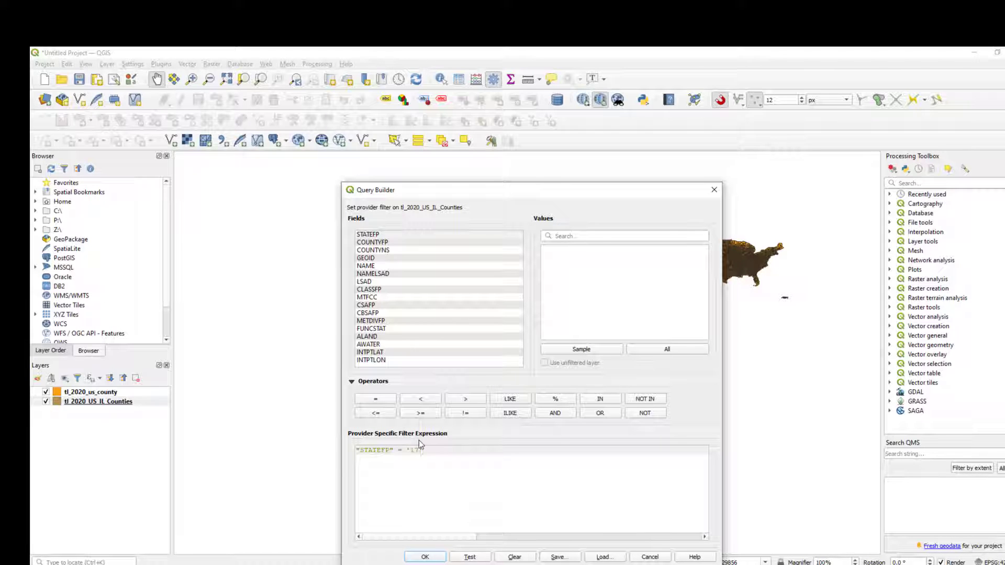
click(470, 558)
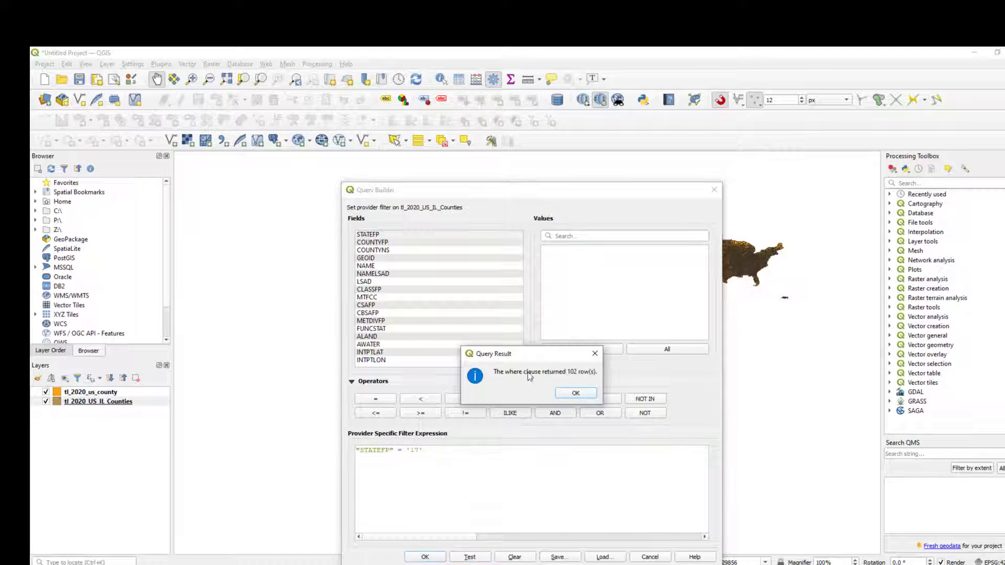
click(576, 393)
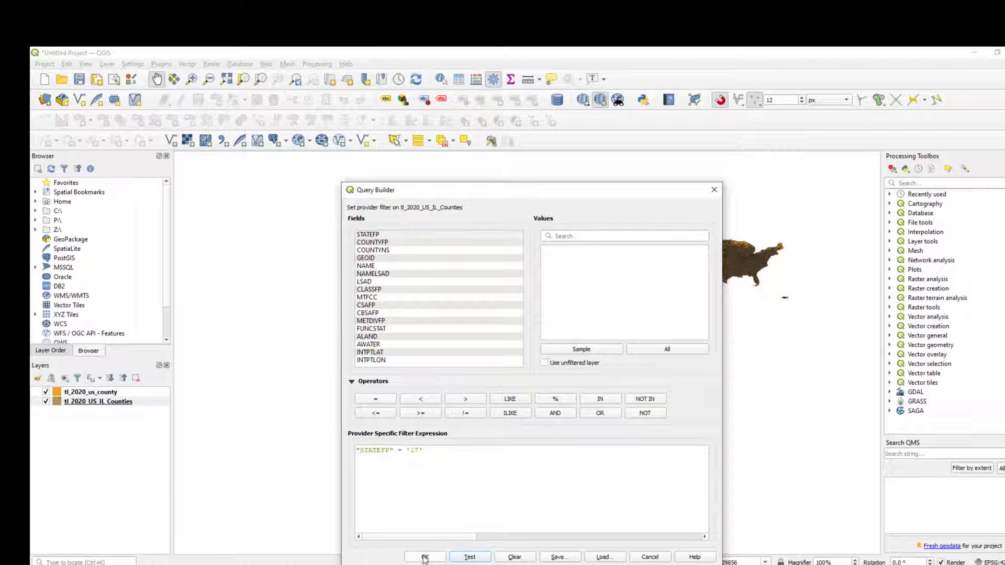
click(559, 557)
click(425, 557)
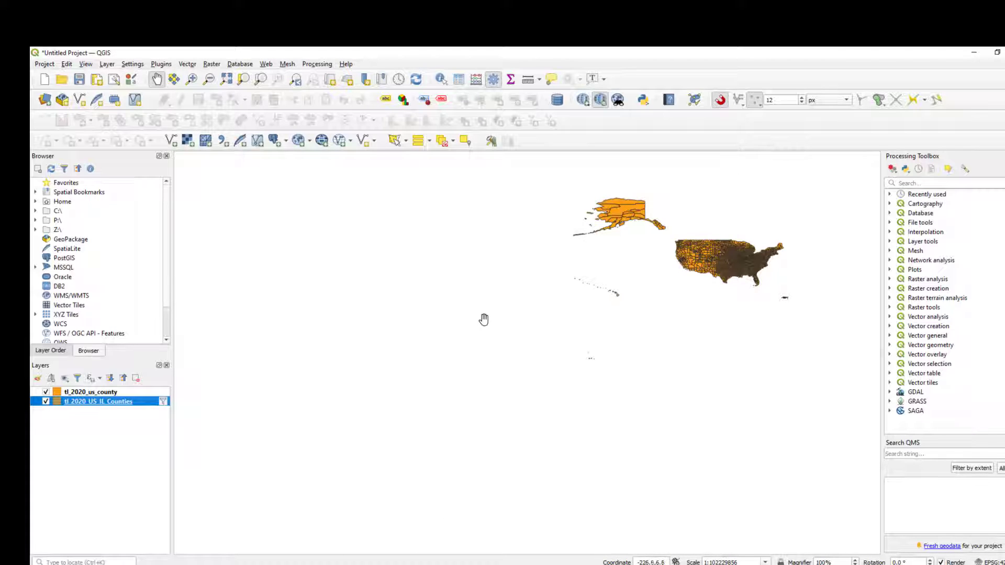
- Hide the tl_2020_us_county layer and fit the map to the extent of tl_2020_US_IL_Counties
drag(483, 319, 283, 333)
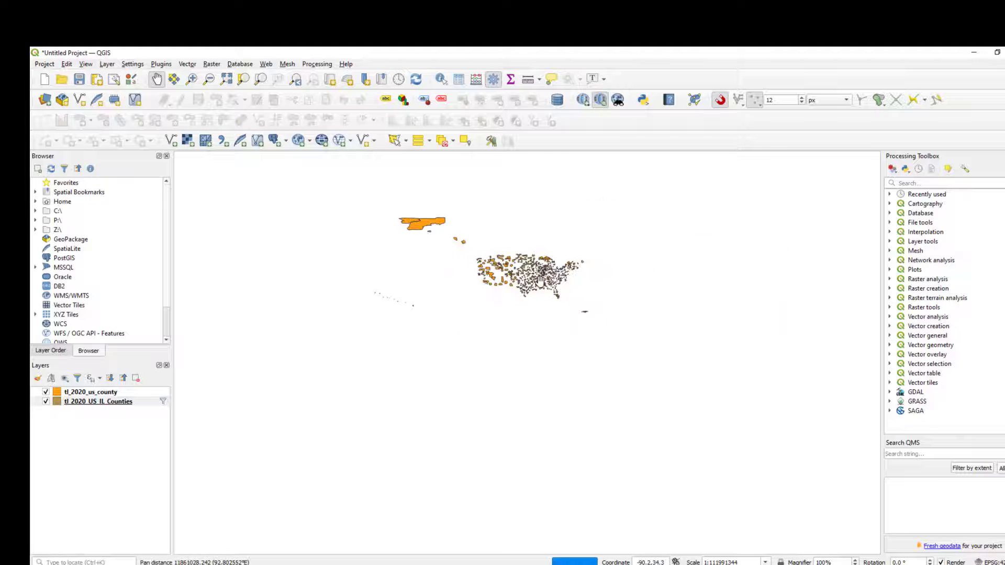
scroll(554, 336, up, 7)
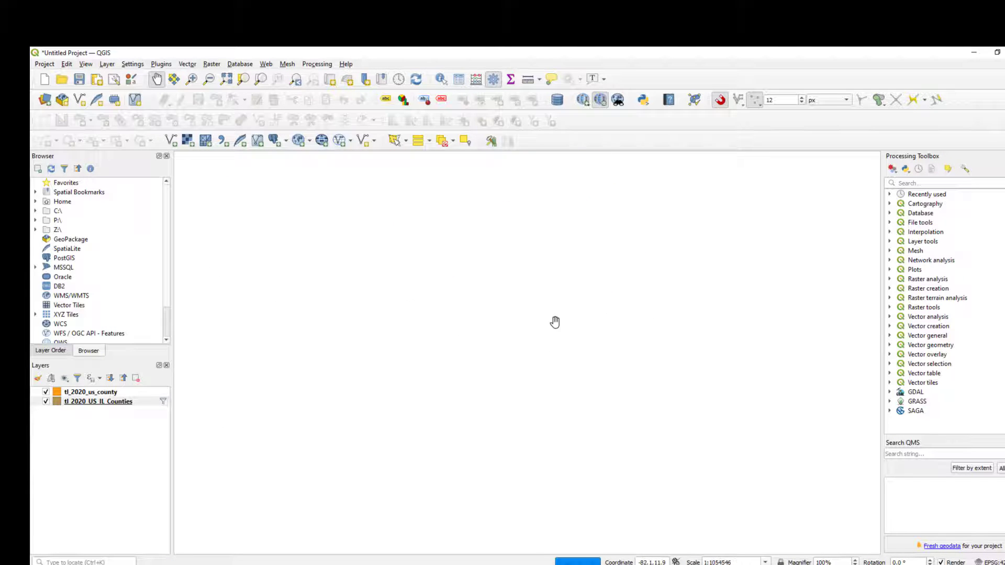
click(47, 400)
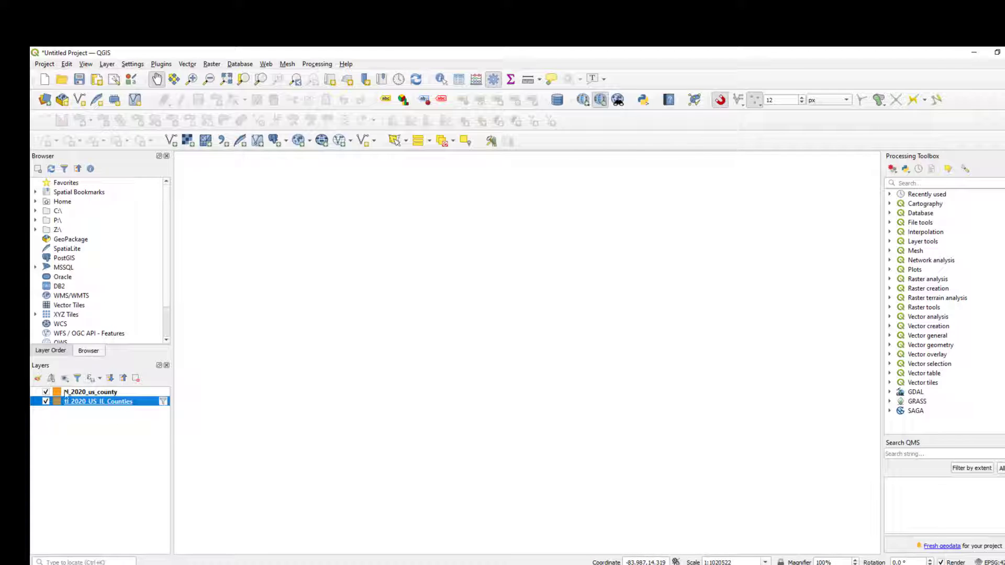
click(46, 392)
right_click(103, 401)
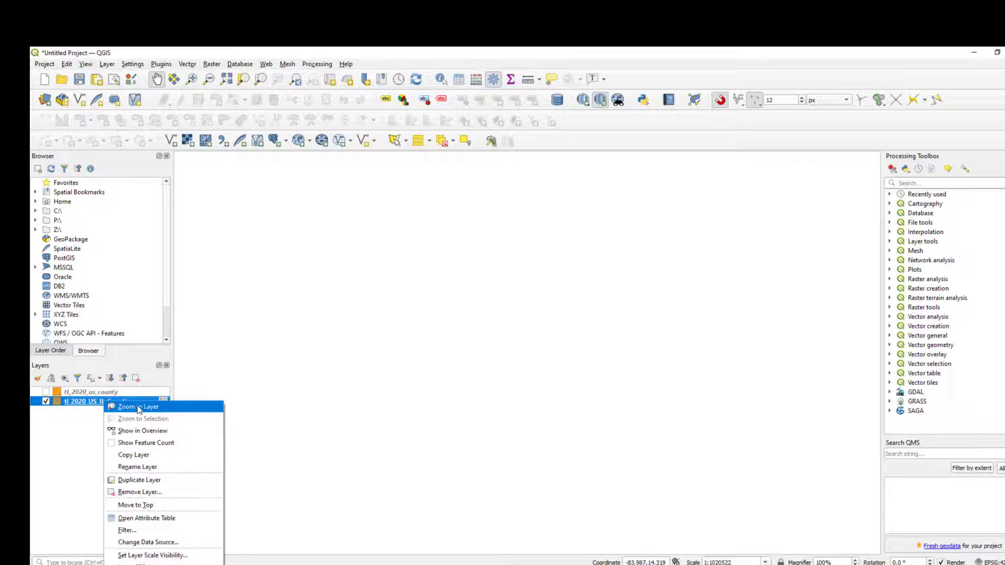
click(126, 409)
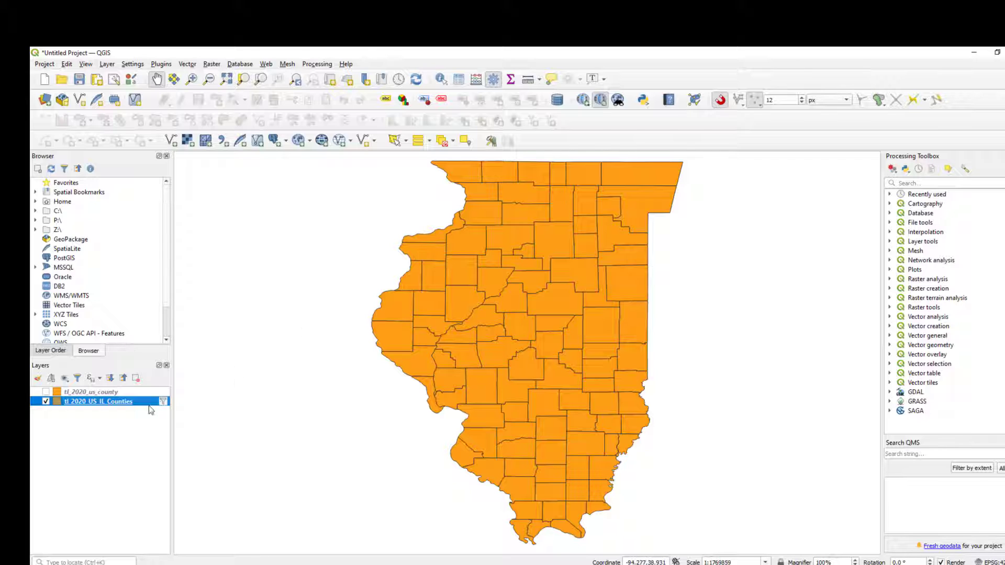
- Export tl_2020_US_IL_Counties as the ESRI Shapefile US_IL_2020_Counties in EPSG:4326 - WGS 84, leaving out fields such as METDIVFP and FUNCSTAT
right_click(104, 402)
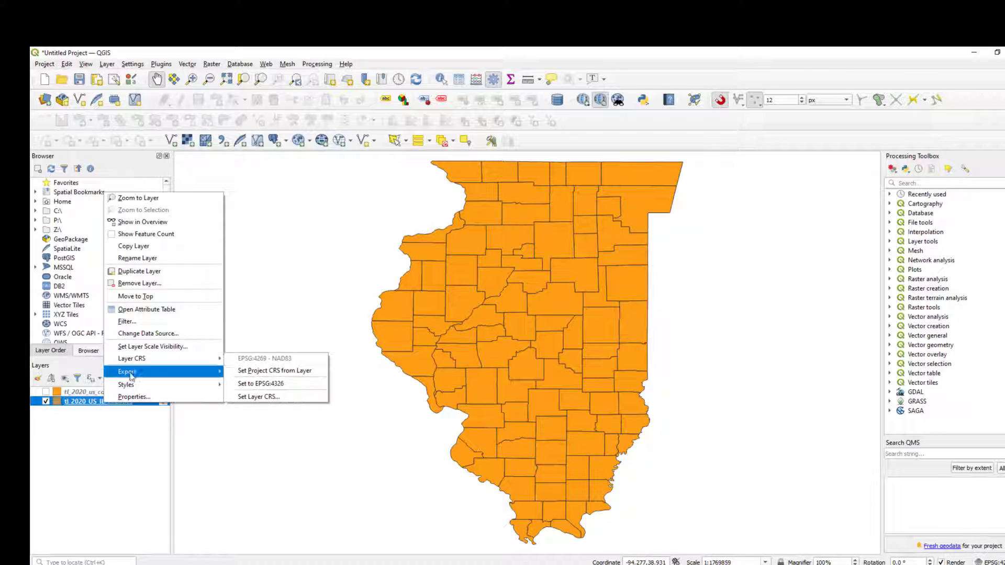
mouse_move(131, 376)
click(274, 373)
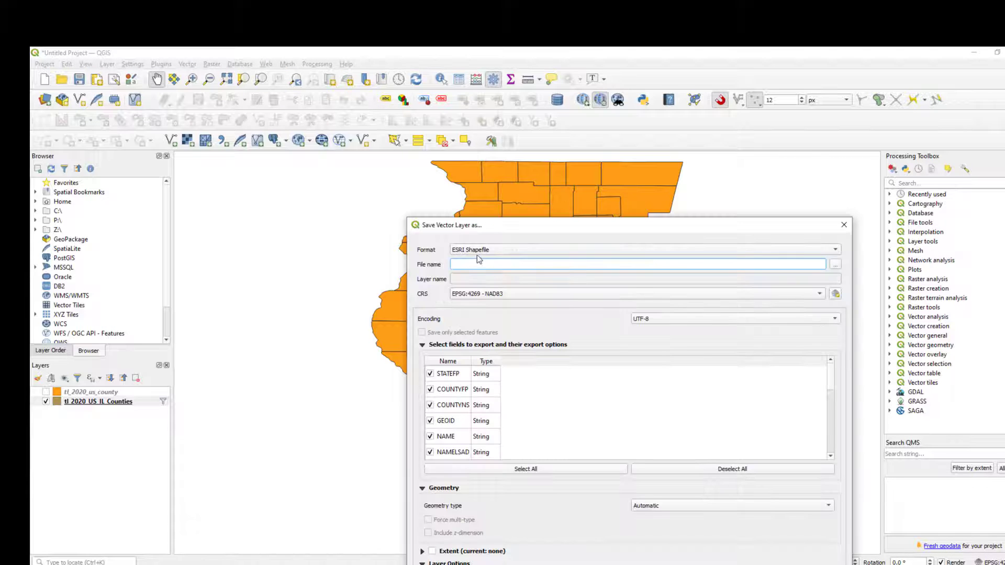
click(514, 294)
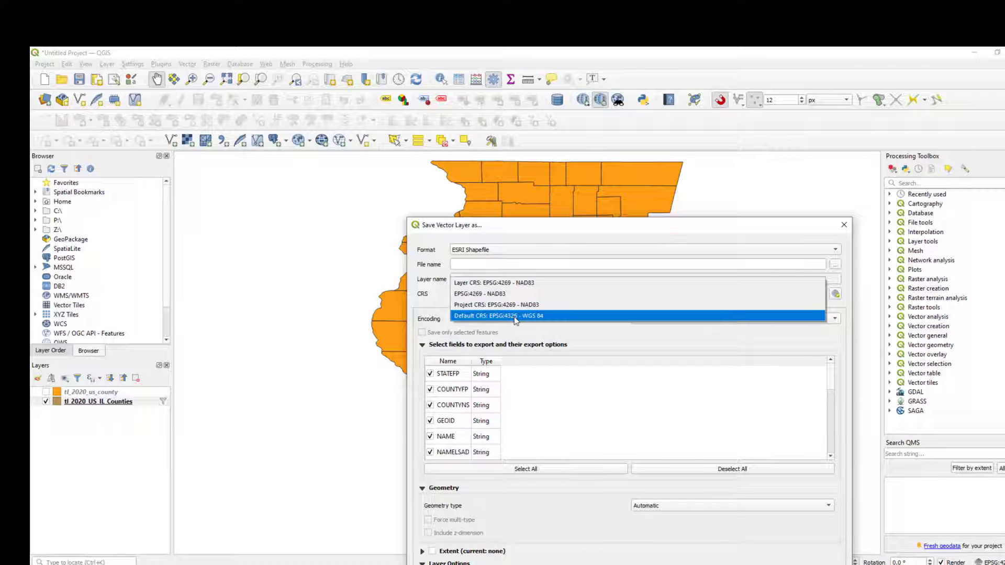
click(516, 316)
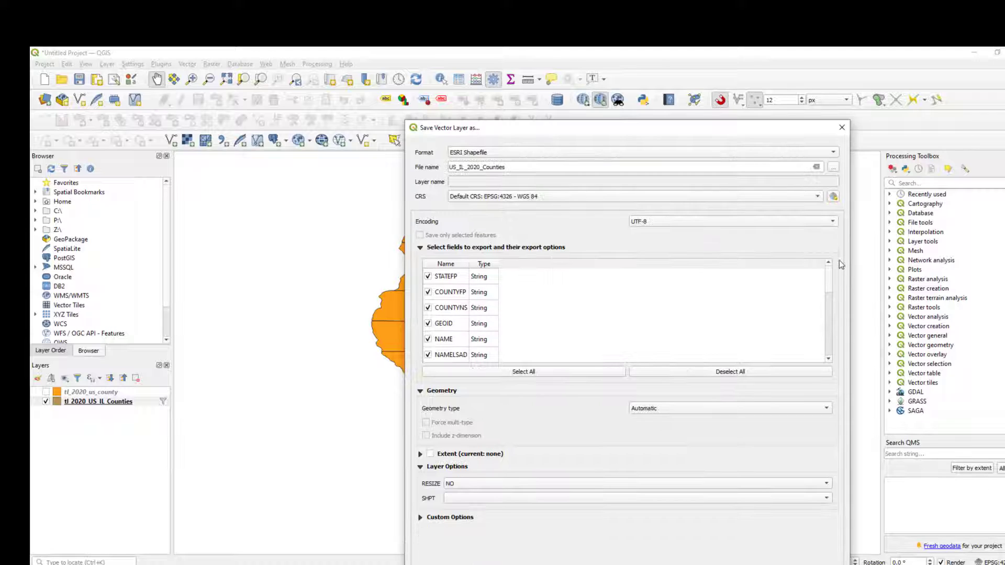
scroll(554, 338, down, 4)
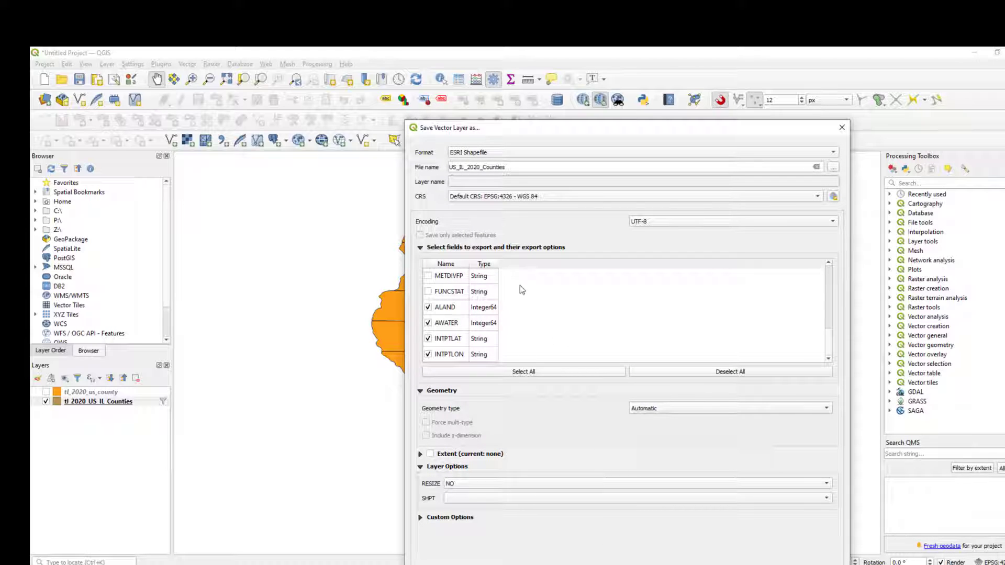
key(Return)
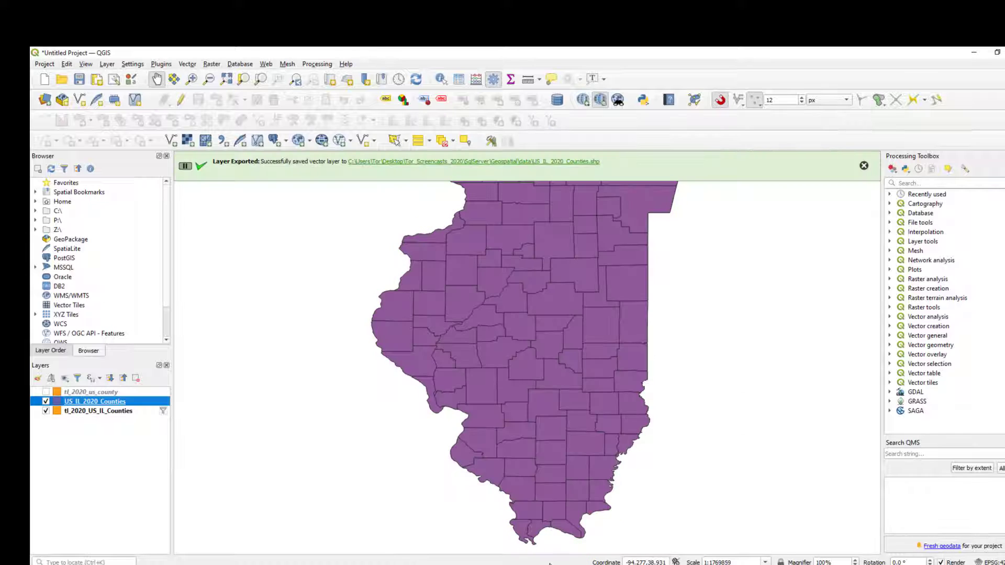
- Remove all the county layers, including tl_2020_US_IL_Counties, from the project
right_click(372, 165)
click(94, 411)
right_click(94, 412)
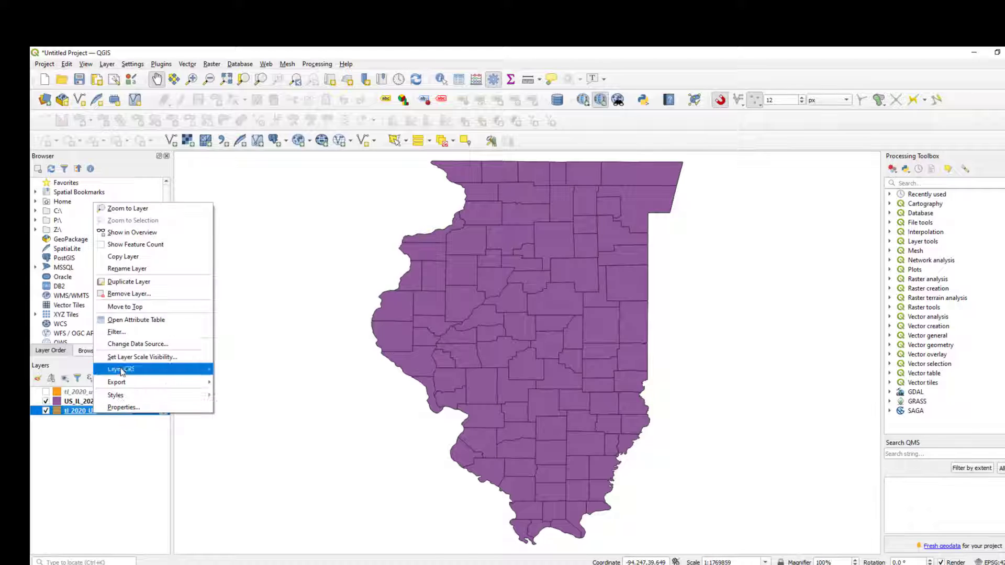
click(133, 295)
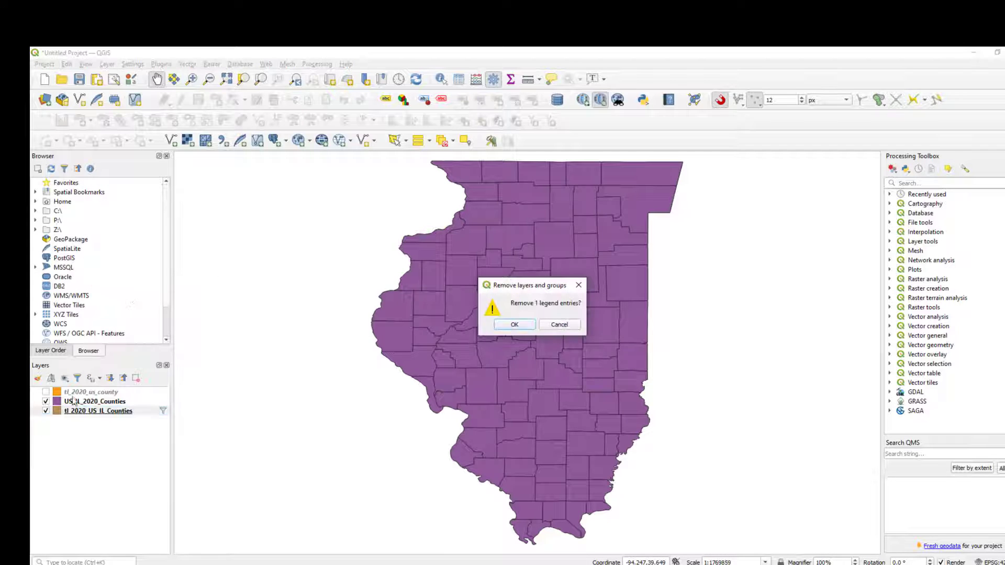
click(511, 325)
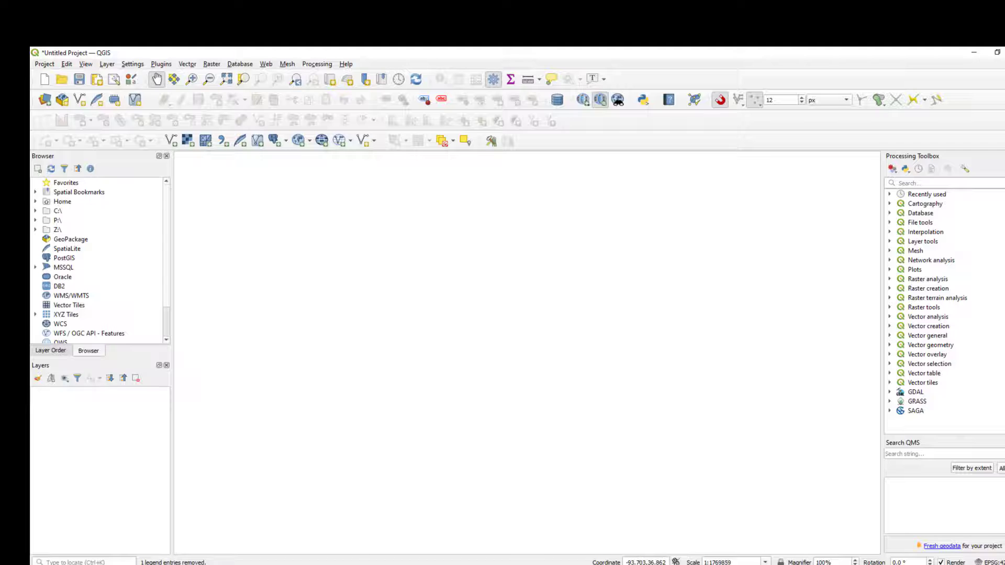
- Load US_IL_2020_Counties.shp from the Geospatial data folder in File Explorer into the emptied QGIS project
mouse_move(173, 564)
click(173, 544)
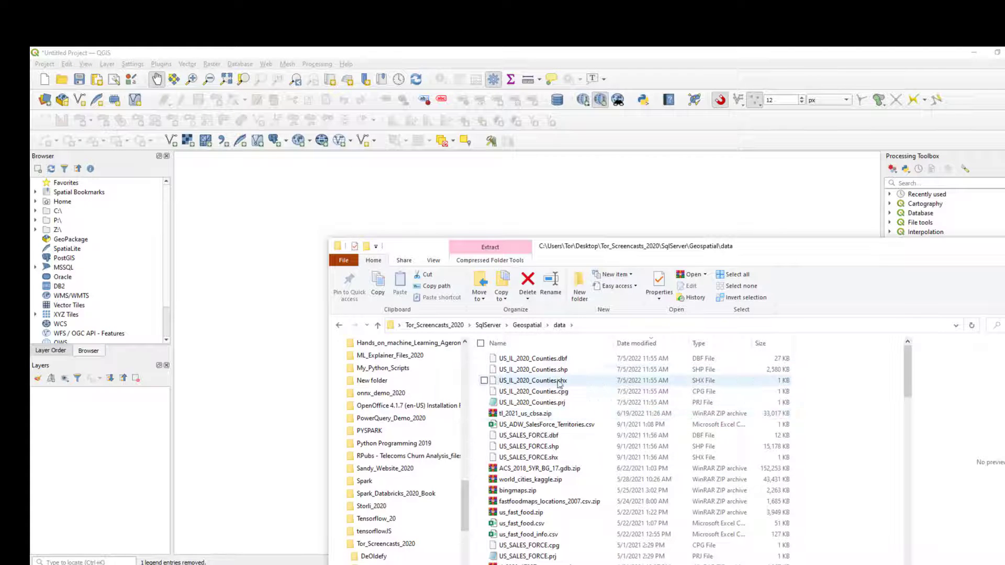
click(575, 370)
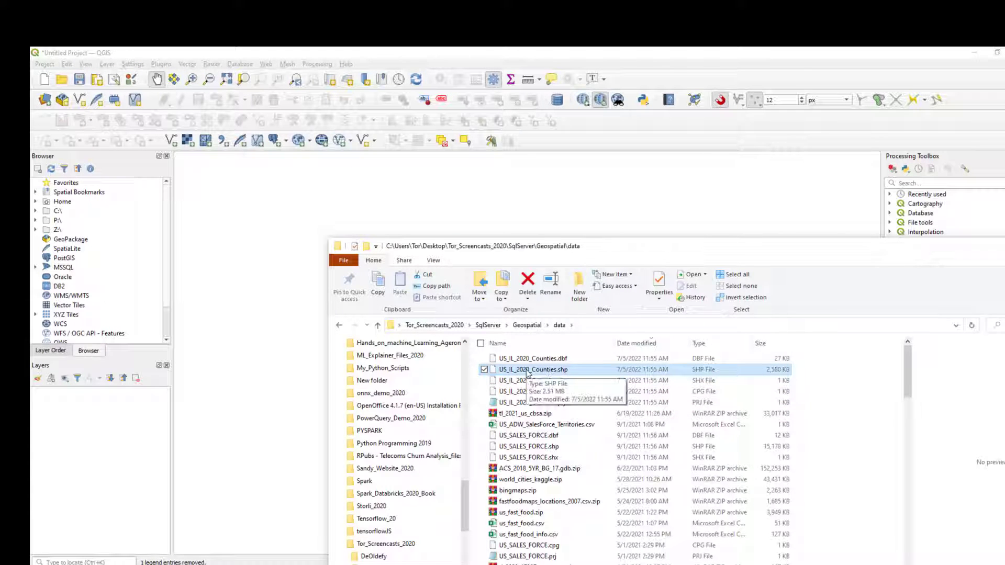
drag(526, 373, 91, 439)
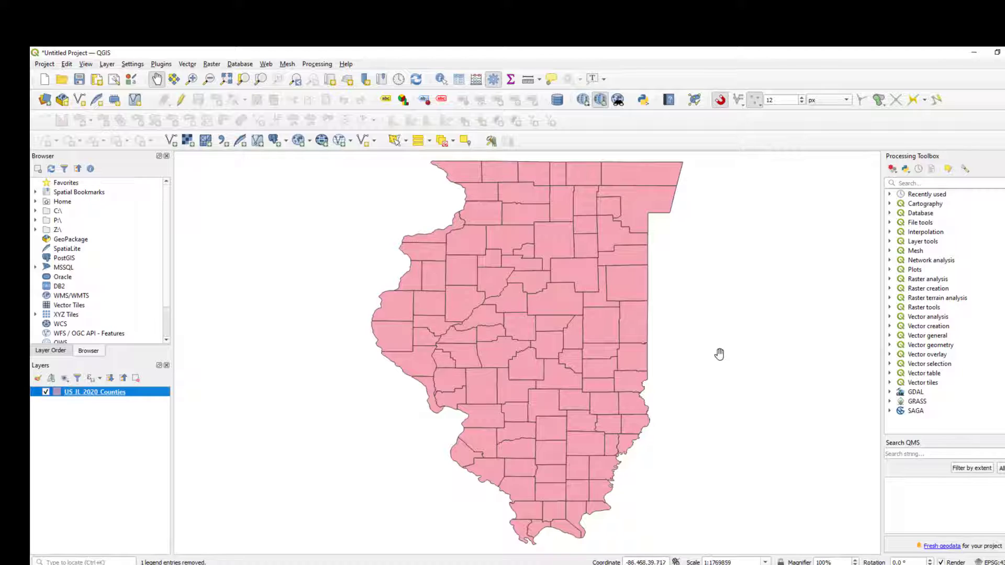
- Open the attribute table of US_IL_2020_Counties and sort the records by NAME in ascending order
right_click(81, 394)
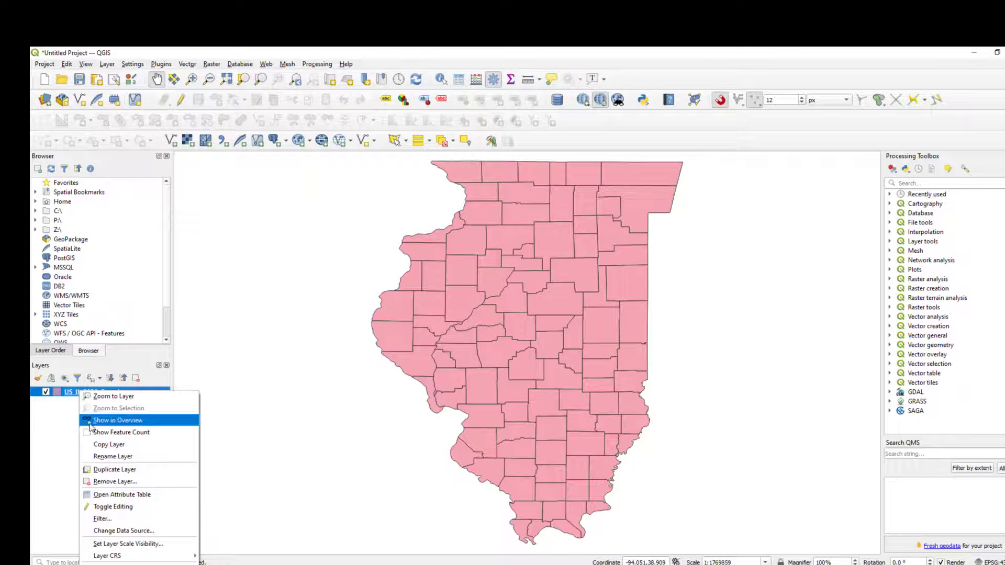
click(103, 496)
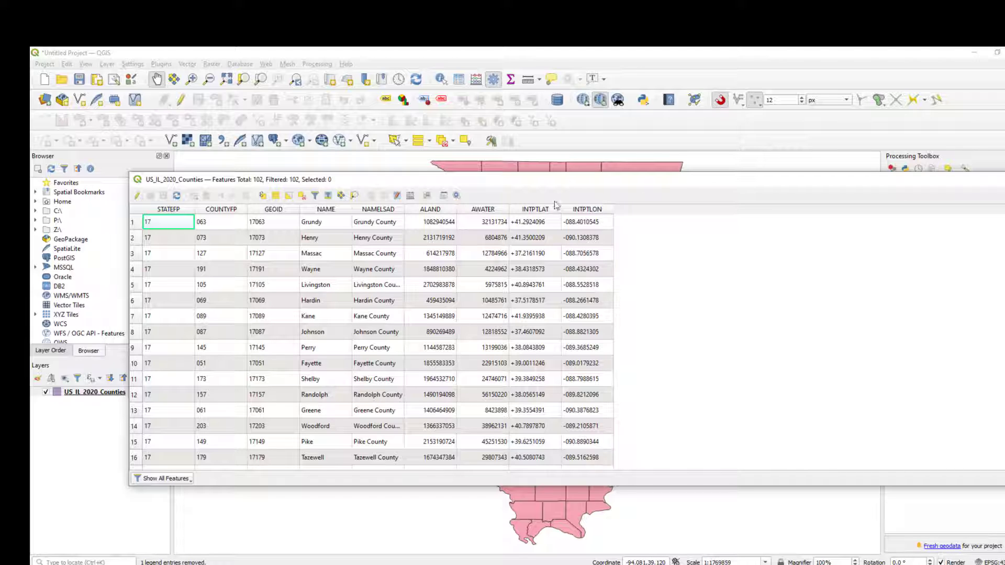
double_click(620, 182)
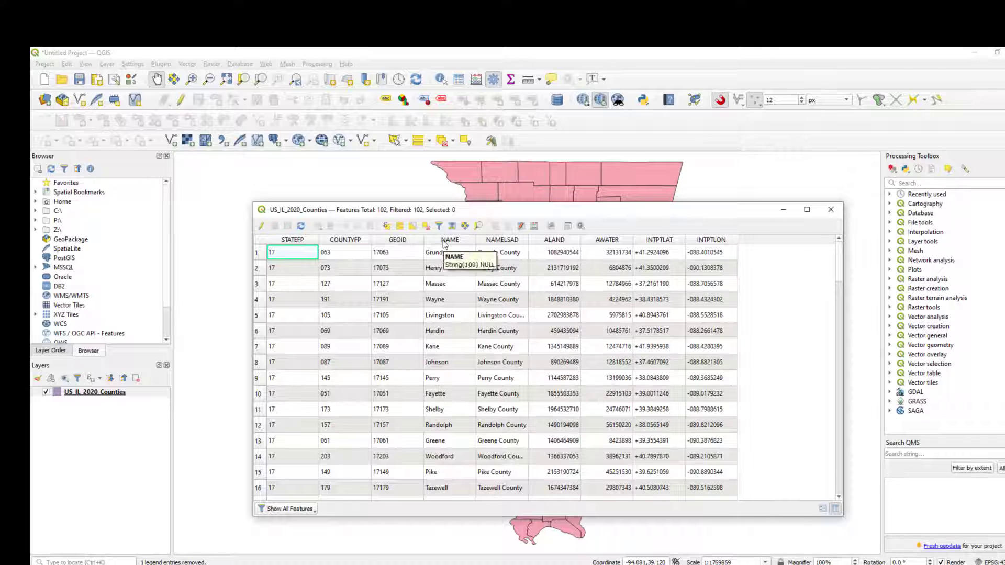
click(443, 244)
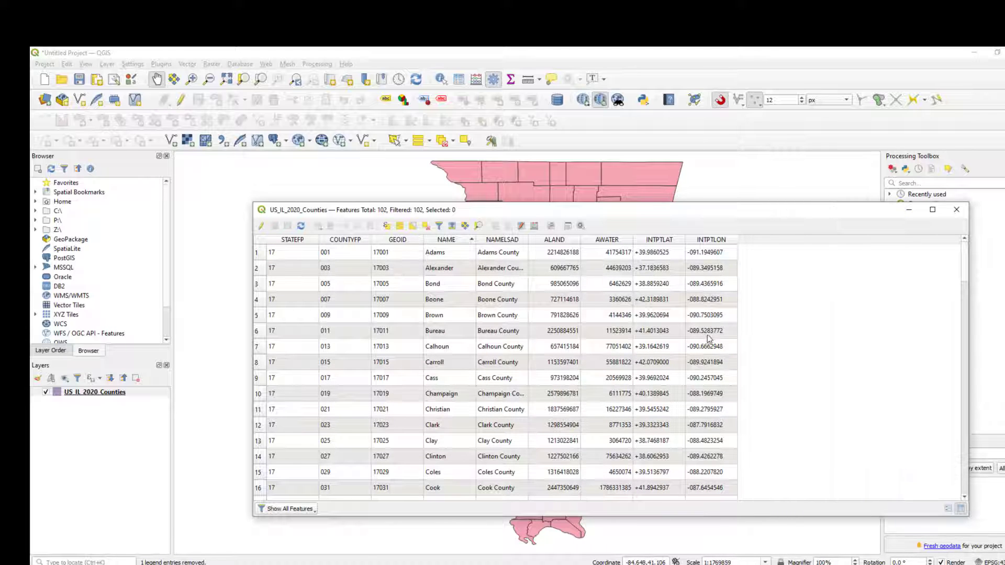
- Compare the ALAND and AWATER values of the first four counties, from Adams to Boone
click(578, 256)
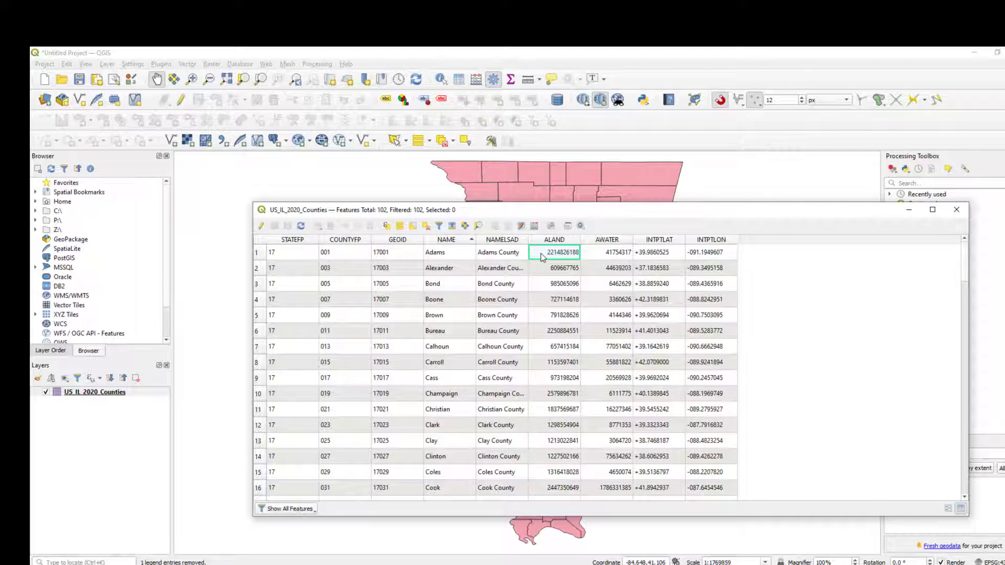
click(612, 255)
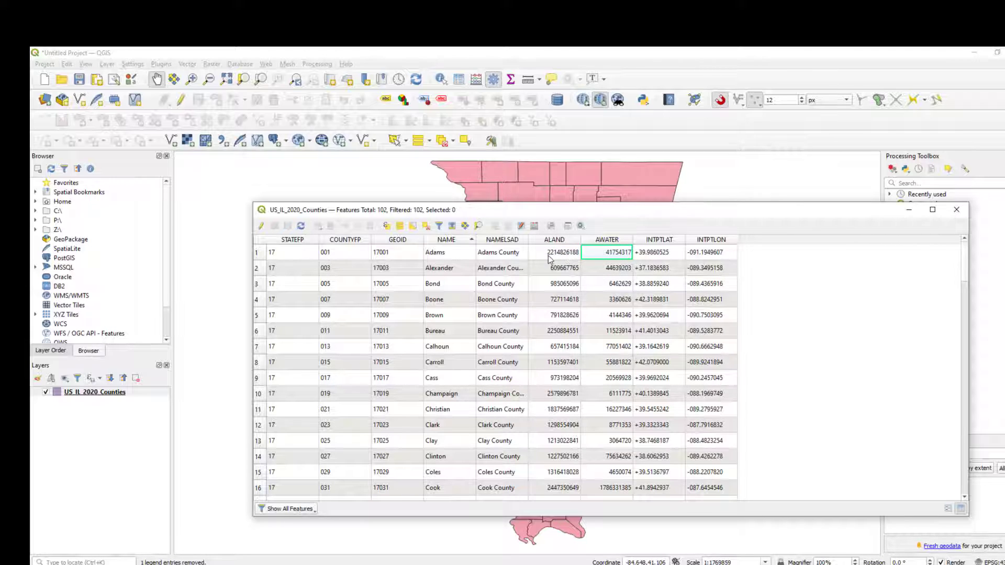
click(561, 272)
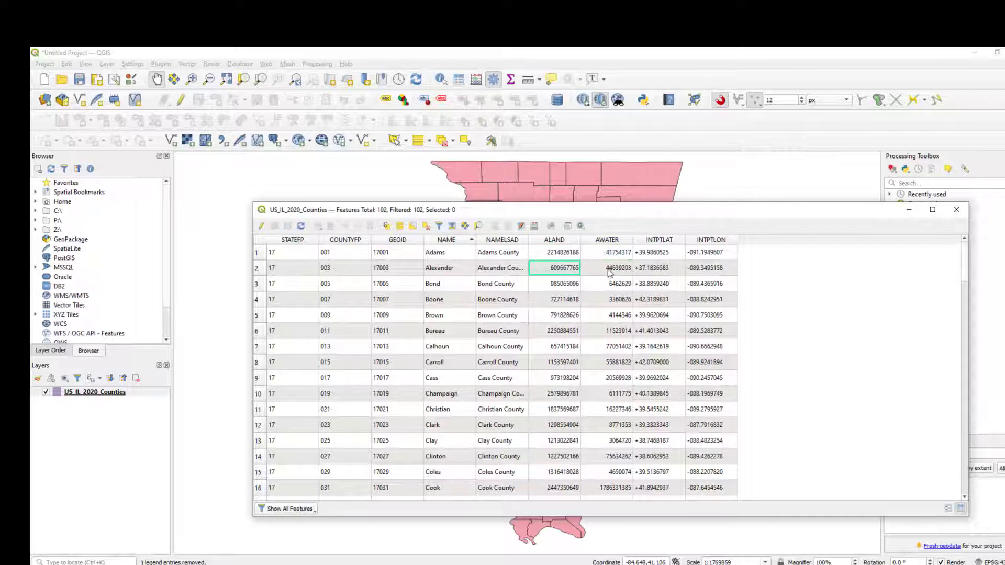
click(607, 271)
click(570, 284)
click(599, 283)
click(565, 300)
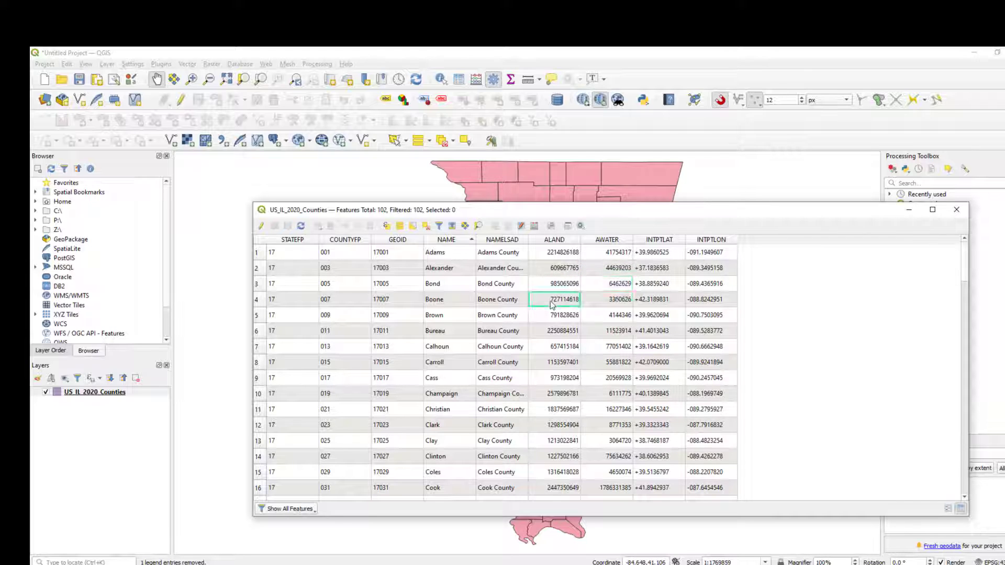
click(614, 300)
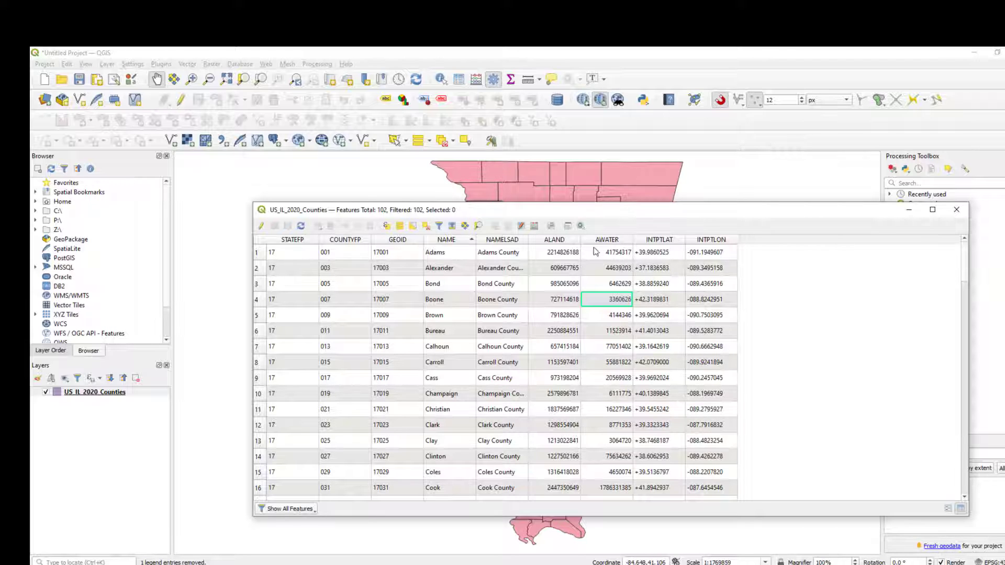
- Start a new whole-number field of length 10 named AreaCalc in the Field Calculator
drag(590, 212, 508, 173)
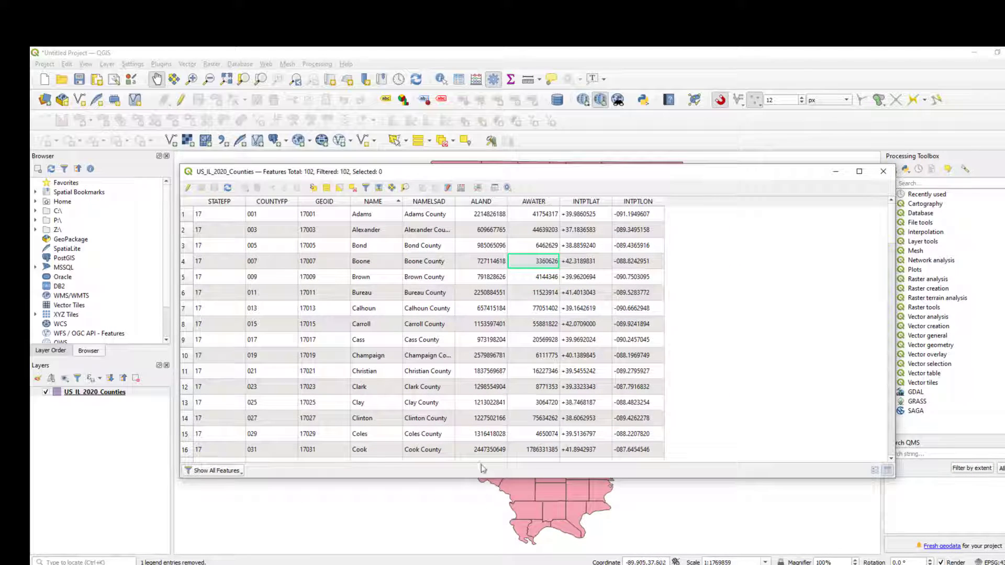
click(461, 188)
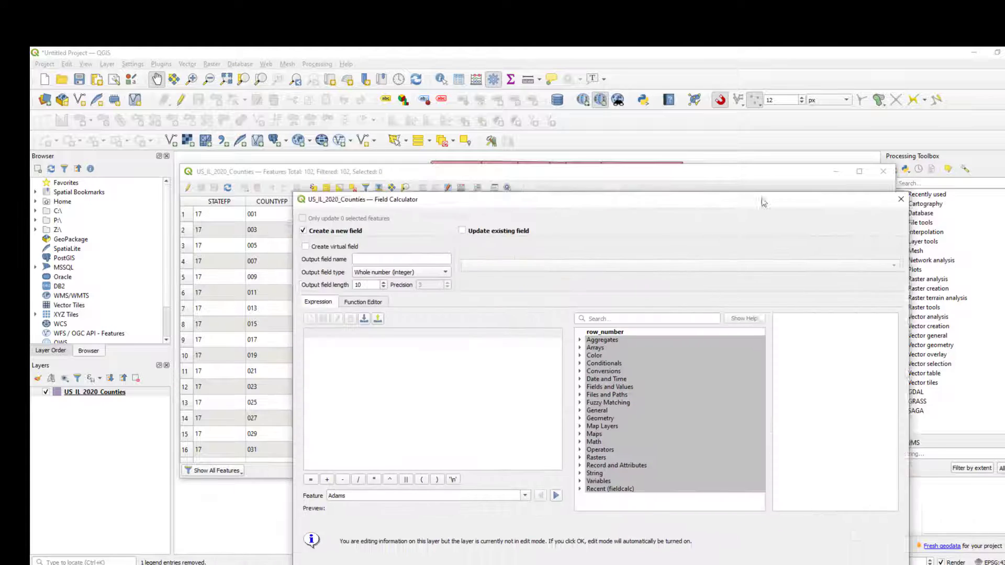
drag(762, 201, 836, 144)
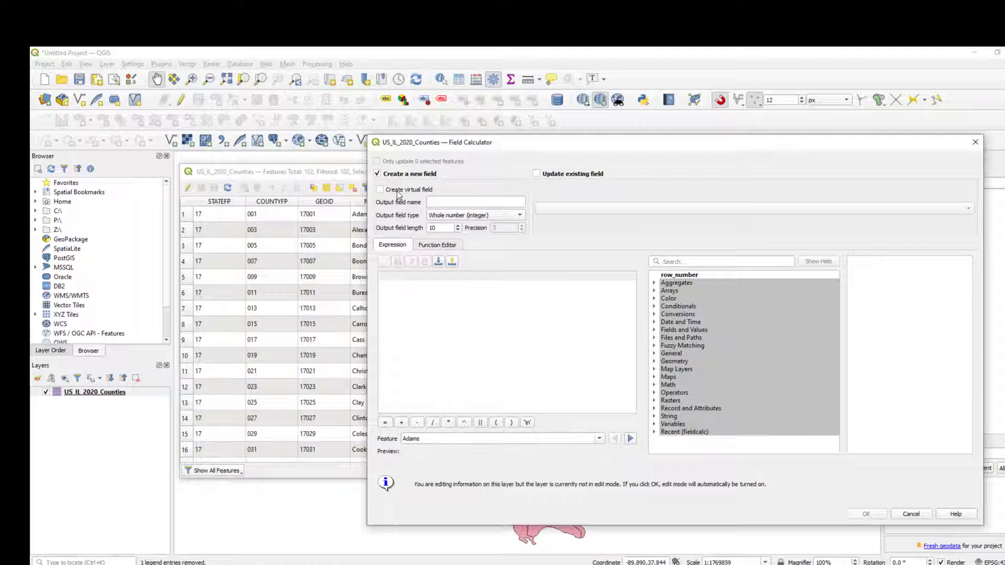
click(421, 202)
text(AreaCalc)
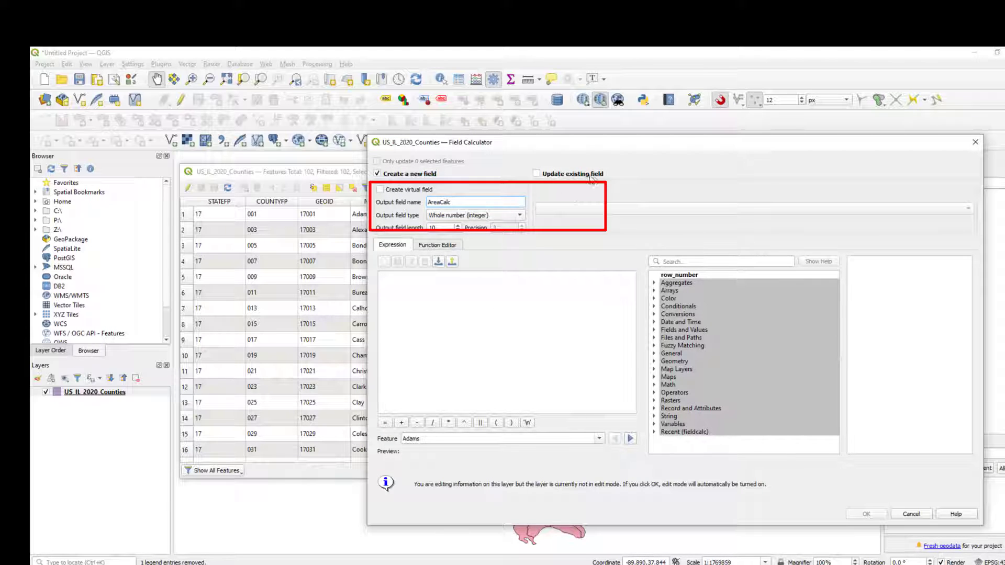
- Build the expression "ALAND" + "AWATER" for the new field from the layer's fields
click(393, 284)
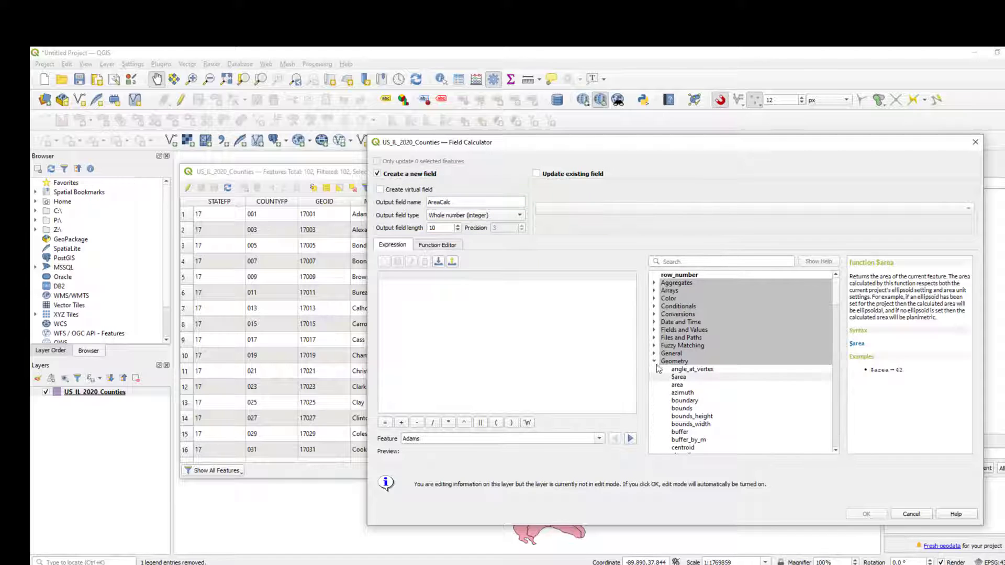
click(654, 361)
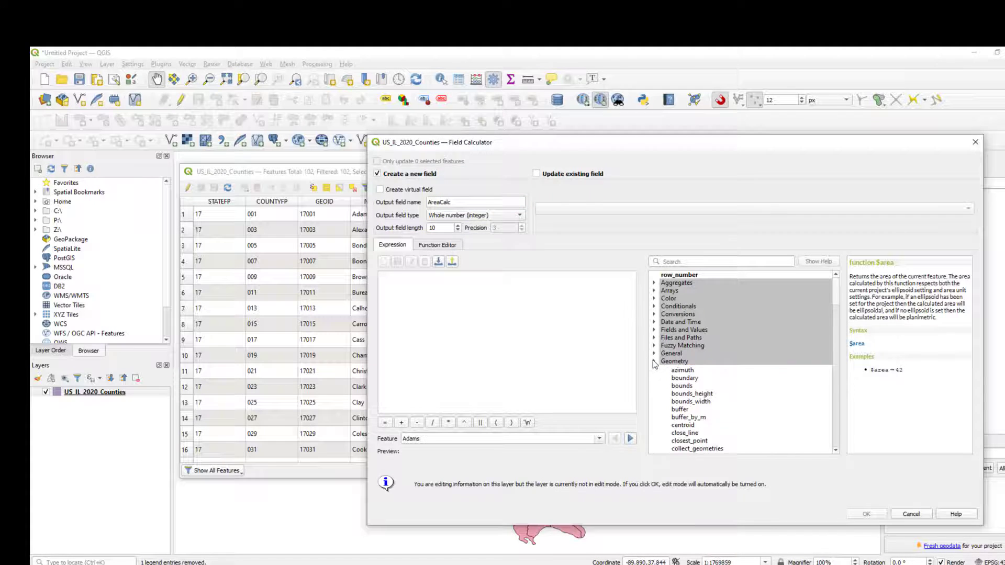
click(653, 330)
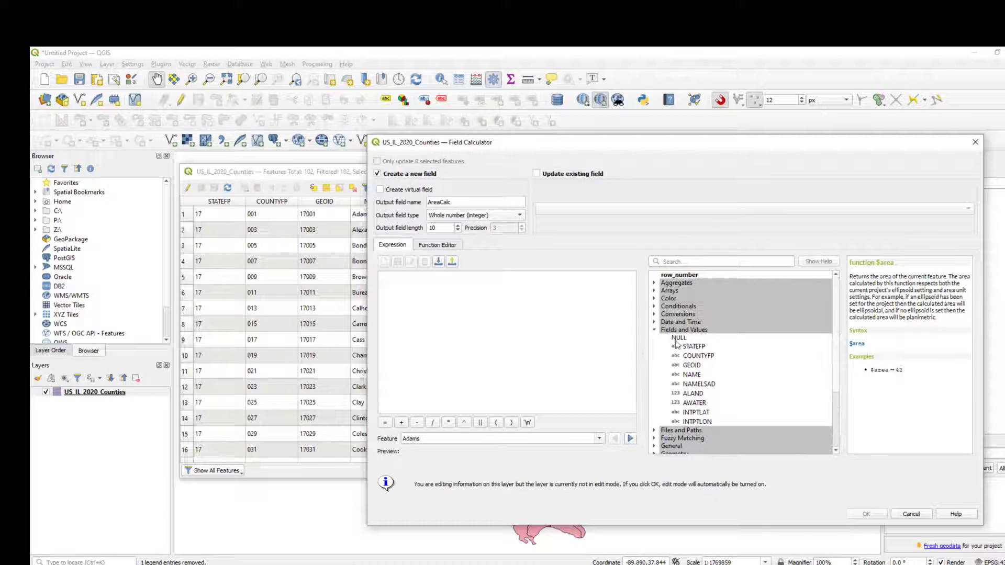
double_click(693, 393)
click(401, 423)
double_click(694, 403)
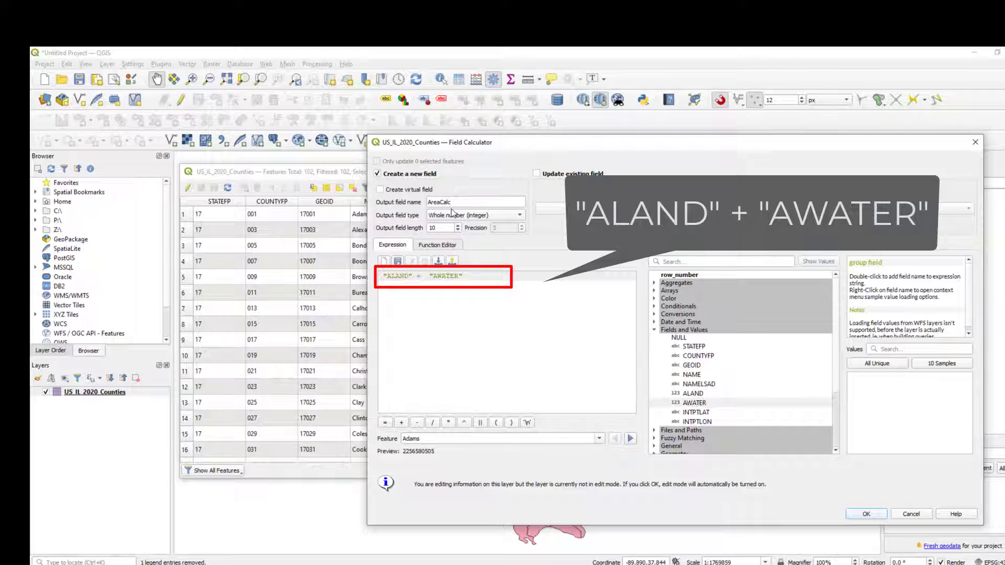
- Change the output field name to CountyCalc and calculate the field for all counties
drag(440, 202, 425, 202)
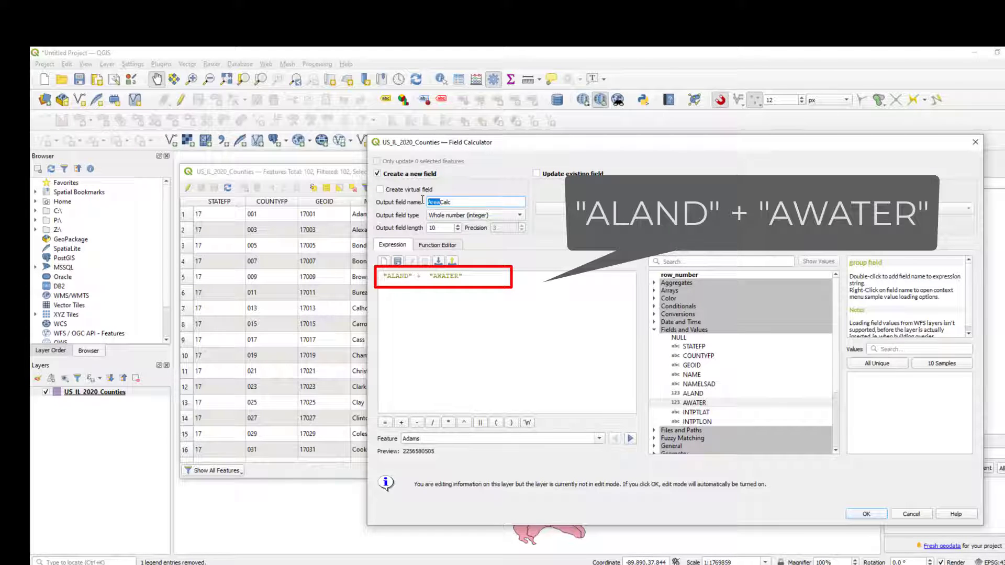
text(Count)
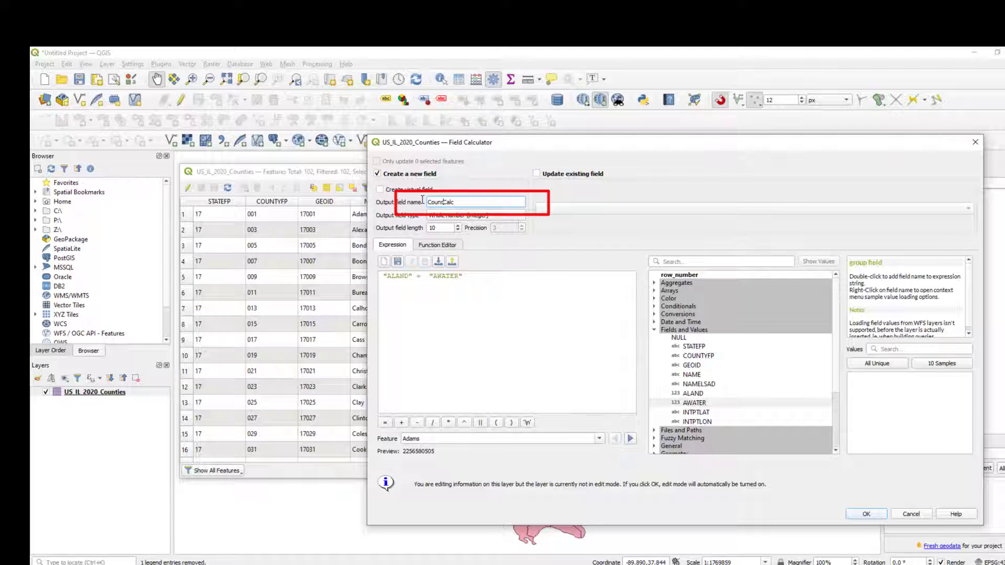
text(y)
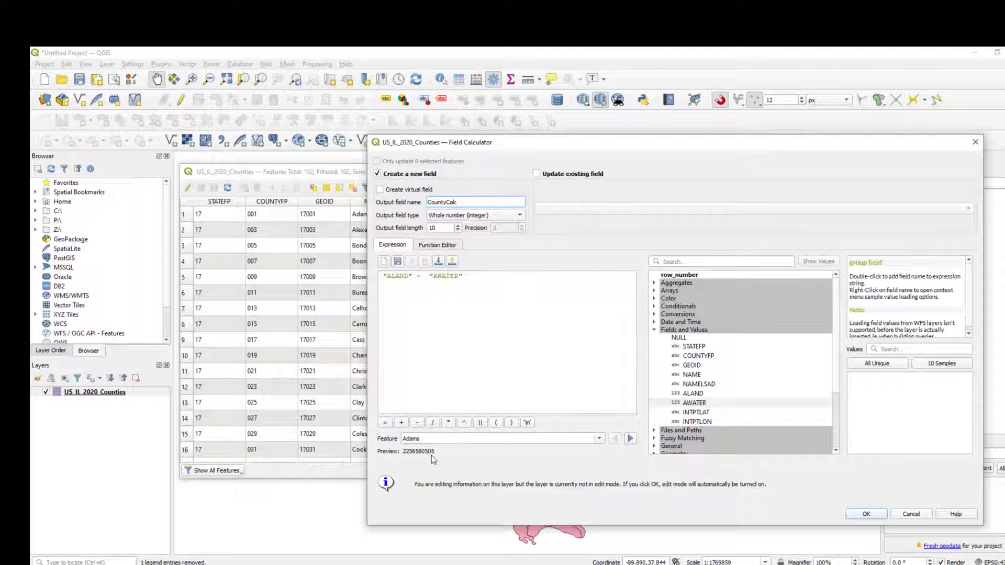
click(866, 514)
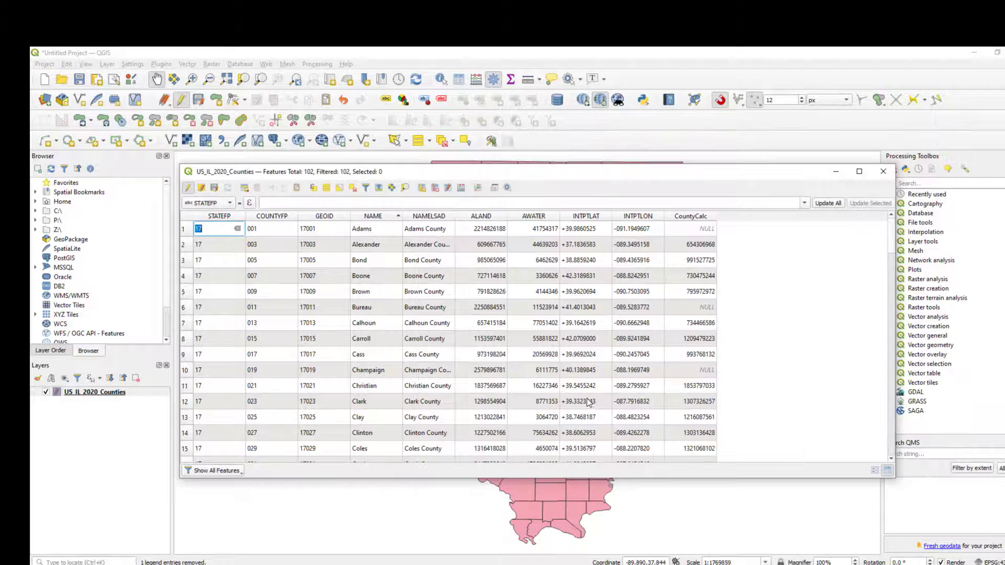
- Examine the CountyCalc results row by row, including the Adams and Bureau entries
click(701, 229)
click(701, 248)
click(700, 276)
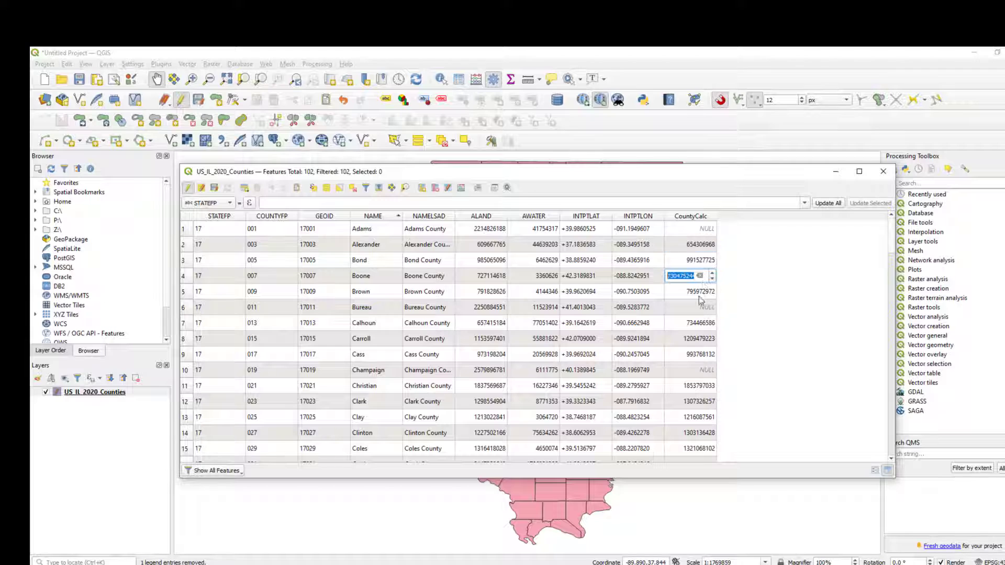
click(698, 295)
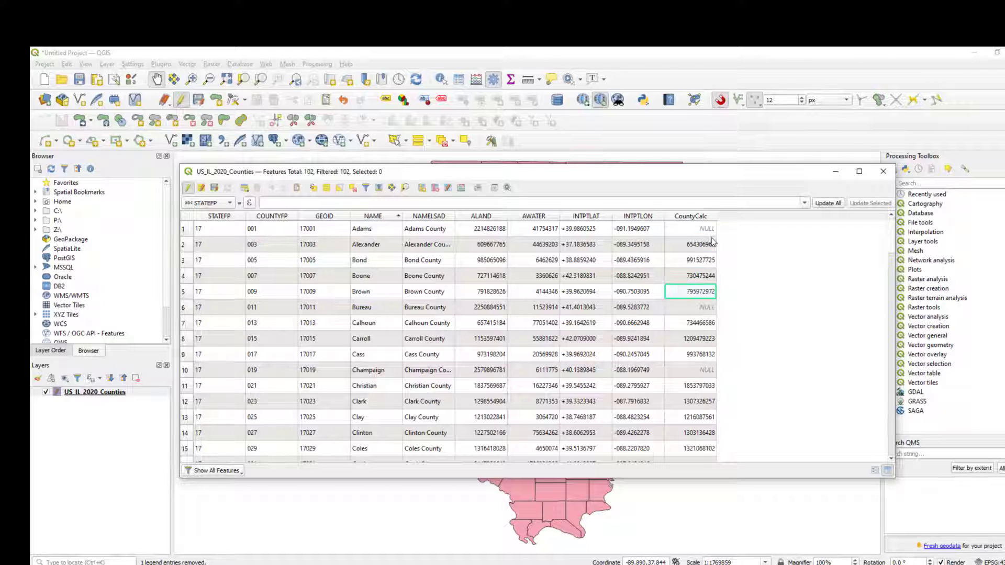
click(710, 231)
click(699, 307)
click(764, 296)
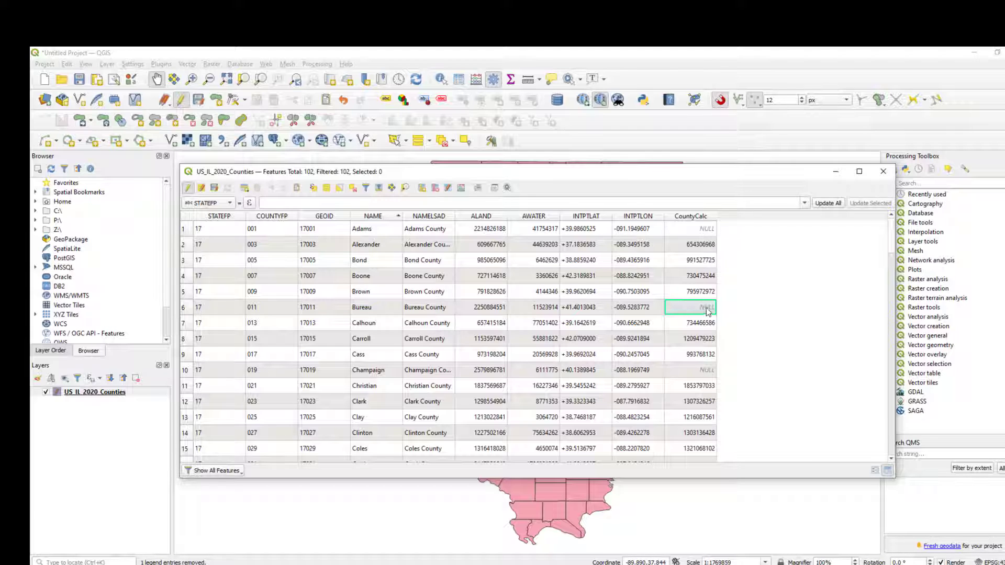
- Set up another new field named CountyCal of type Text (string) with length 10 in the Field Calculator
click(461, 188)
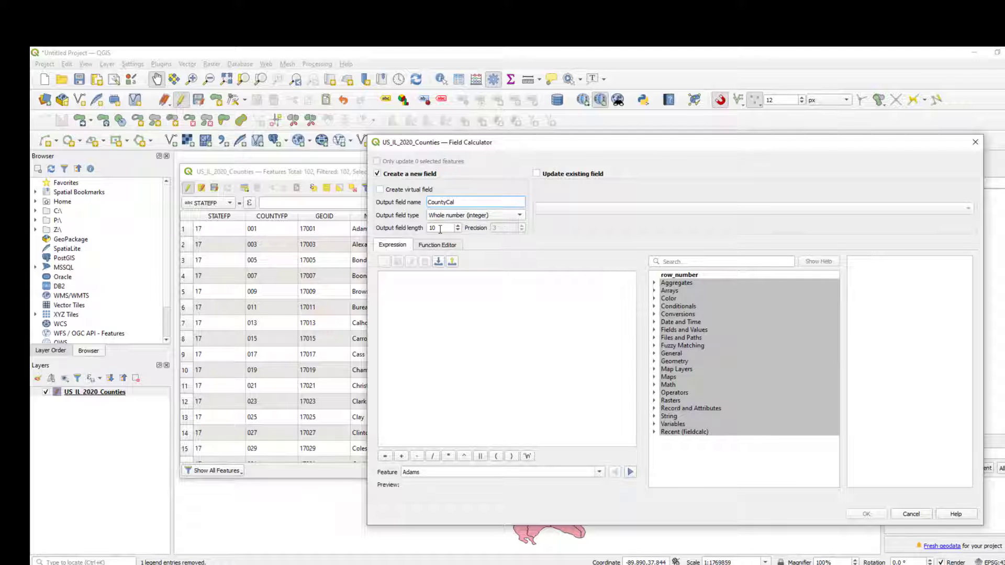
click(520, 216)
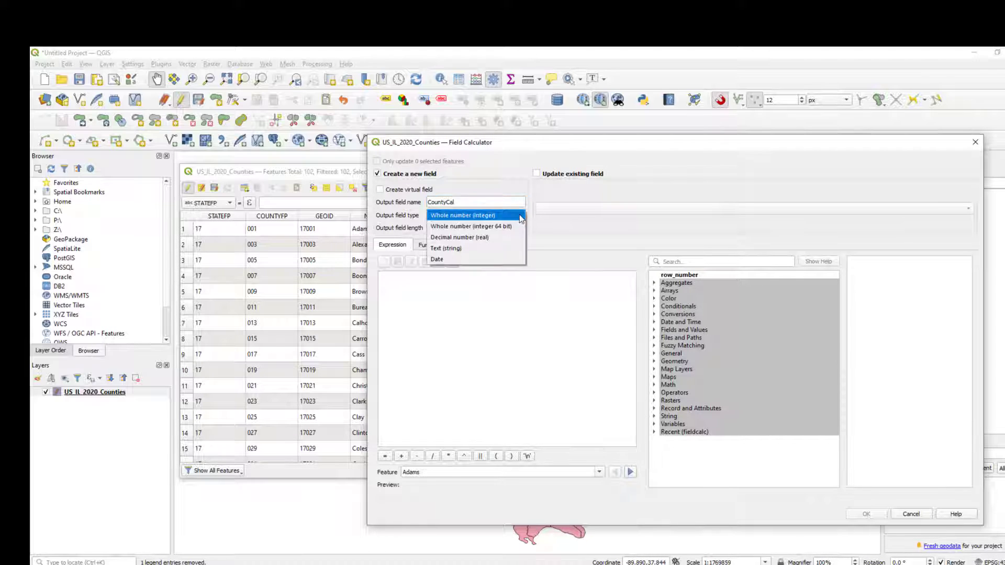
click(459, 249)
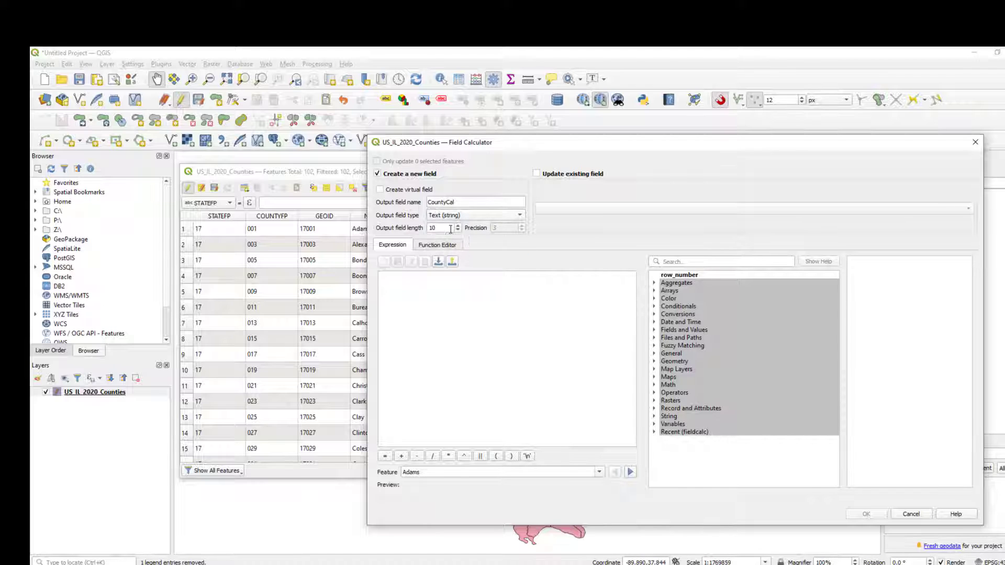
- Build the expression "ALAND" + "AWATER" from the layer's fields and calculate the CountyCal text field for all counties
click(655, 331)
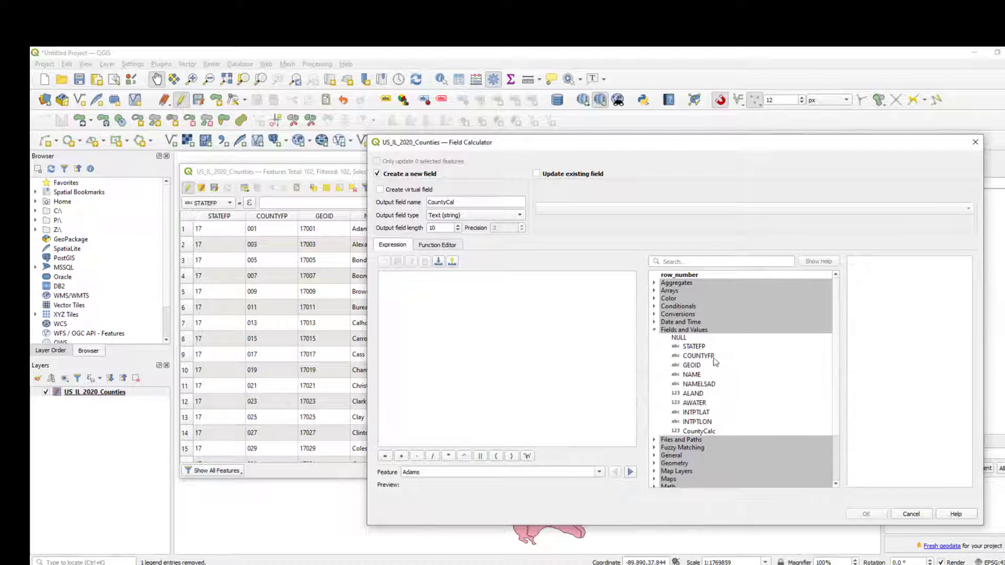
double_click(692, 394)
text(+)
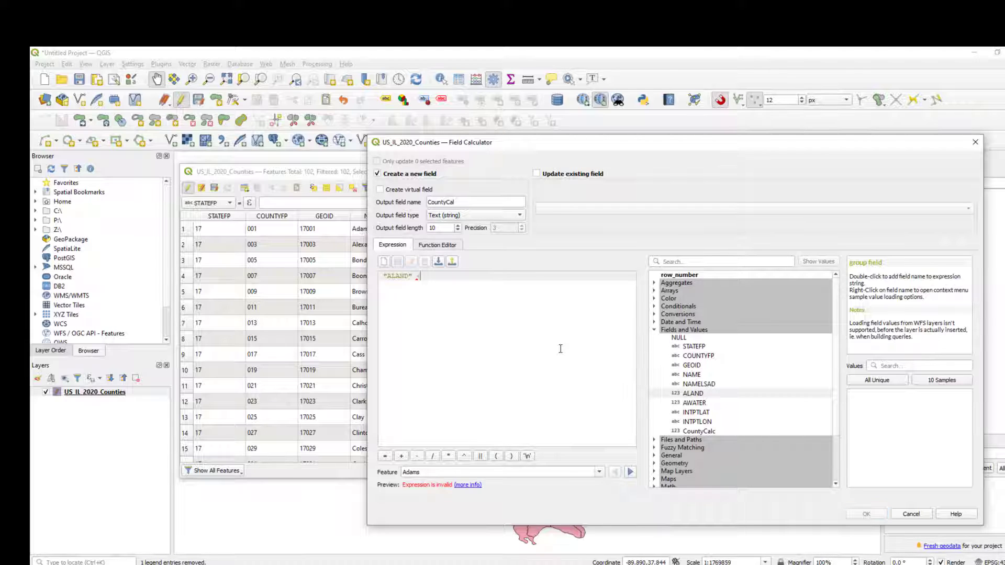
double_click(694, 403)
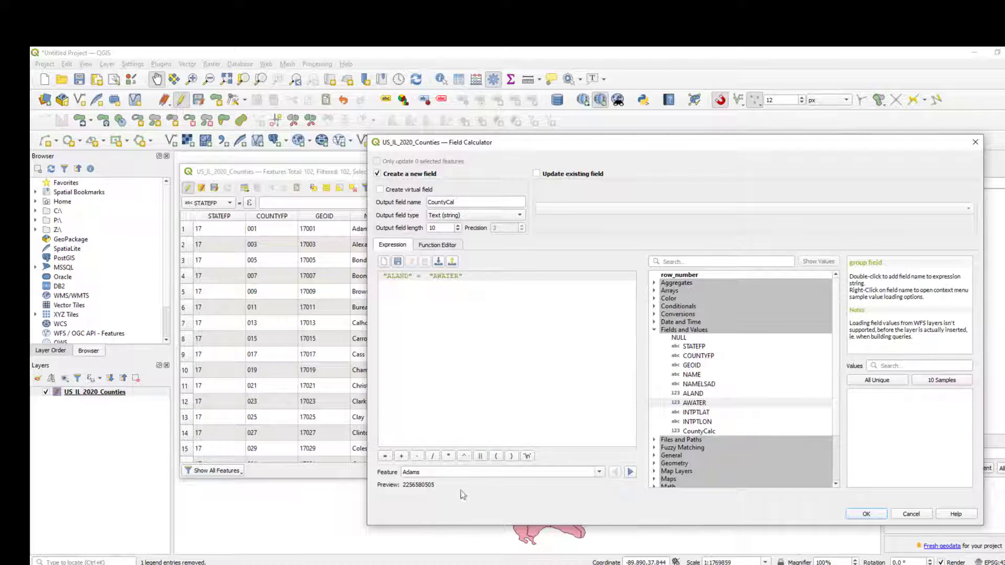
click(866, 514)
- Compare the CountyCalc and CountyCal entries for Adams, Bureau and Champaign, and inspect Adams County's ALAND and AWATER values
double_click(712, 235)
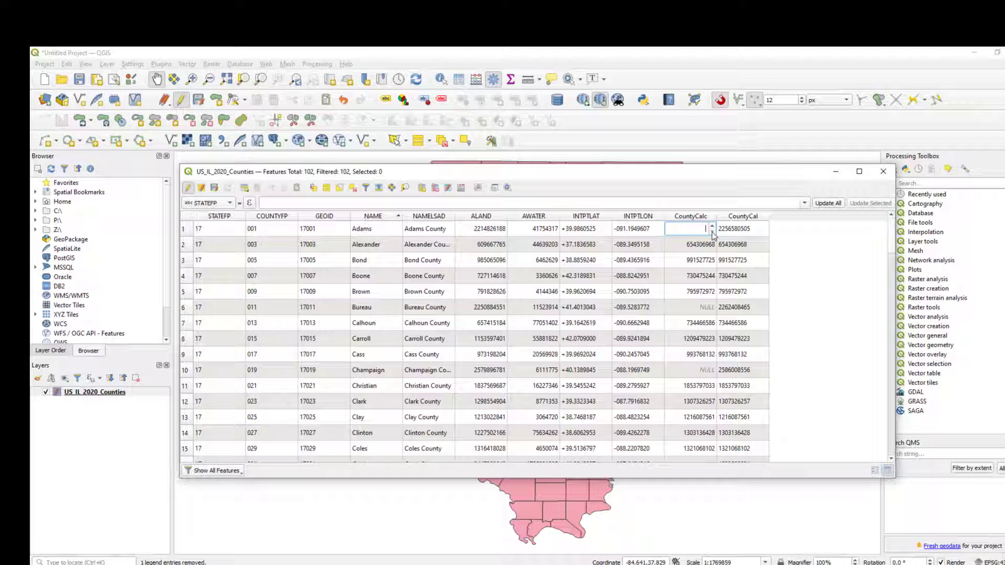
double_click(757, 233)
click(726, 313)
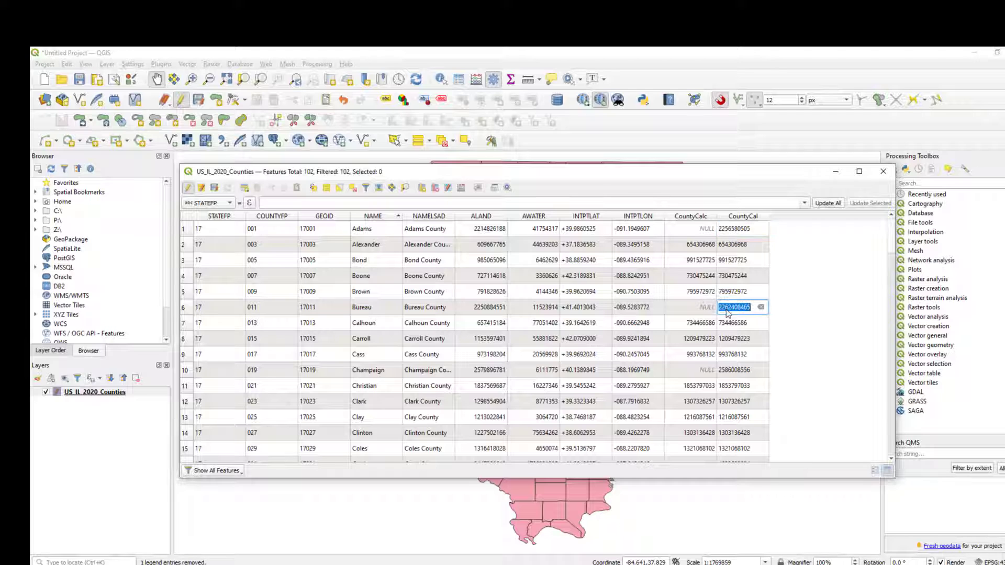
double_click(696, 309)
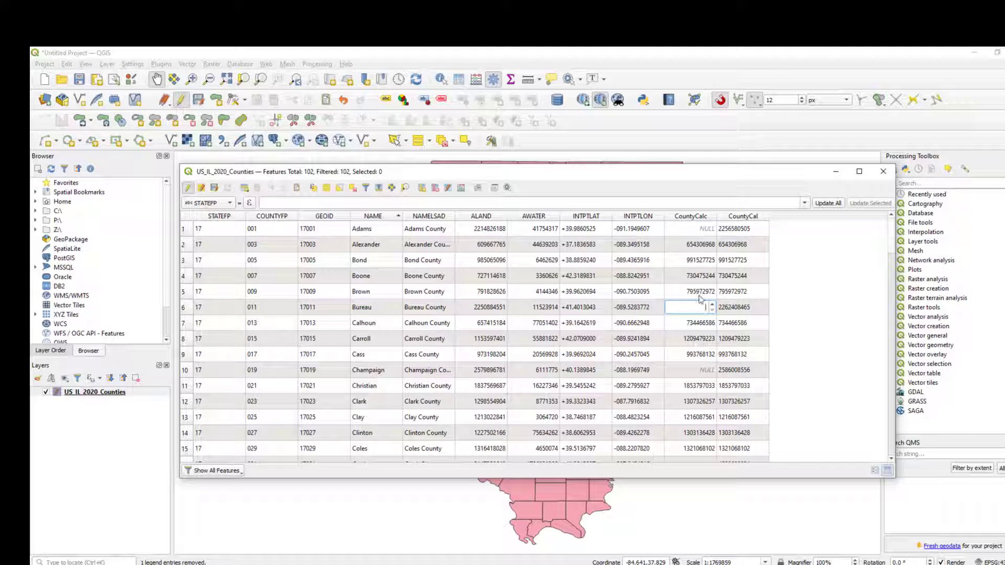
double_click(697, 371)
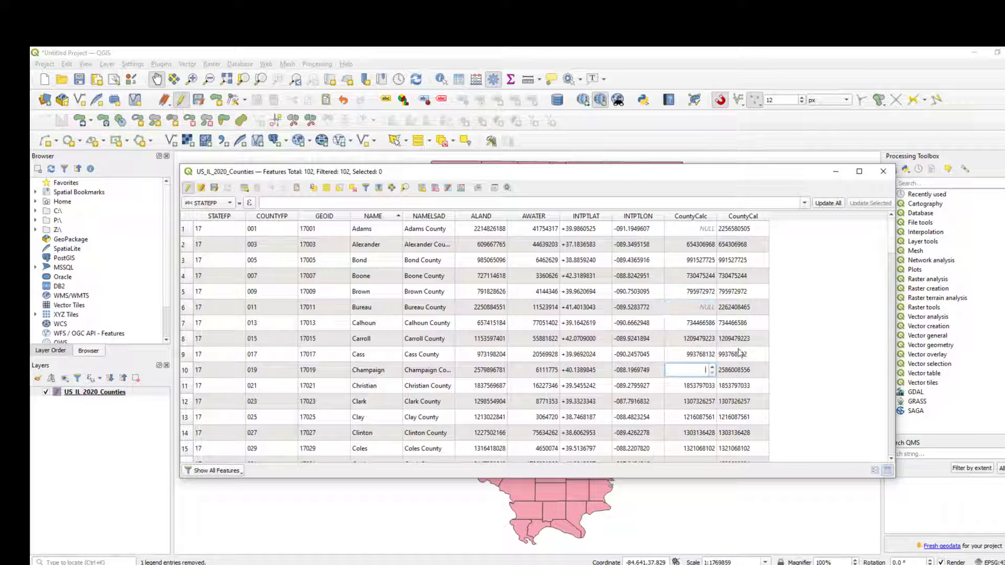
click(807, 324)
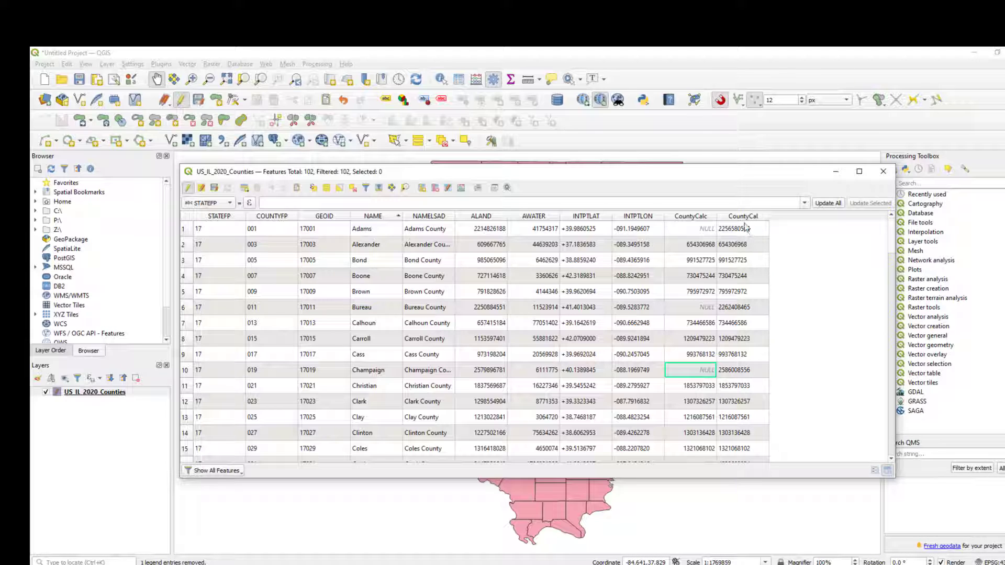
double_click(500, 230)
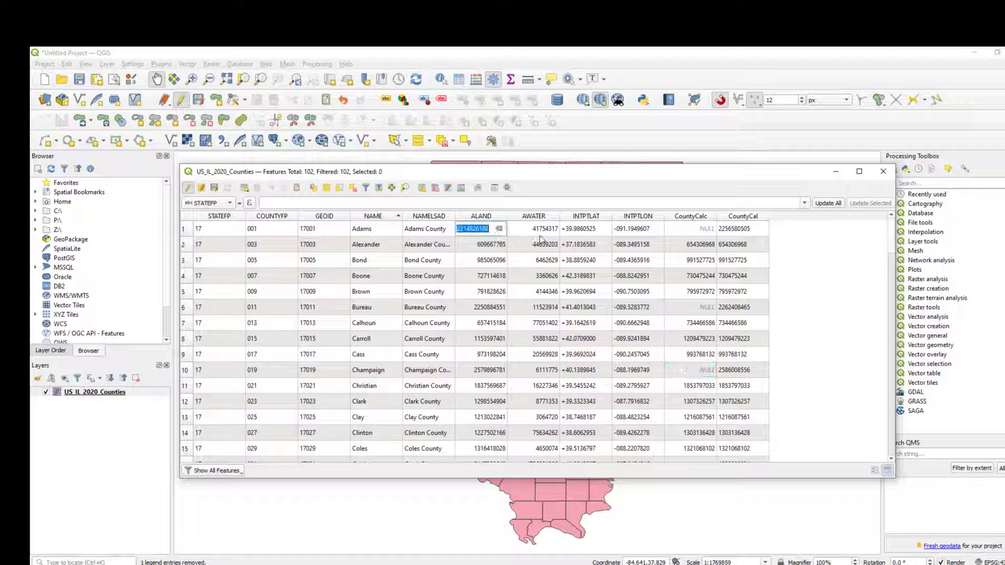
click(538, 234)
click(816, 316)
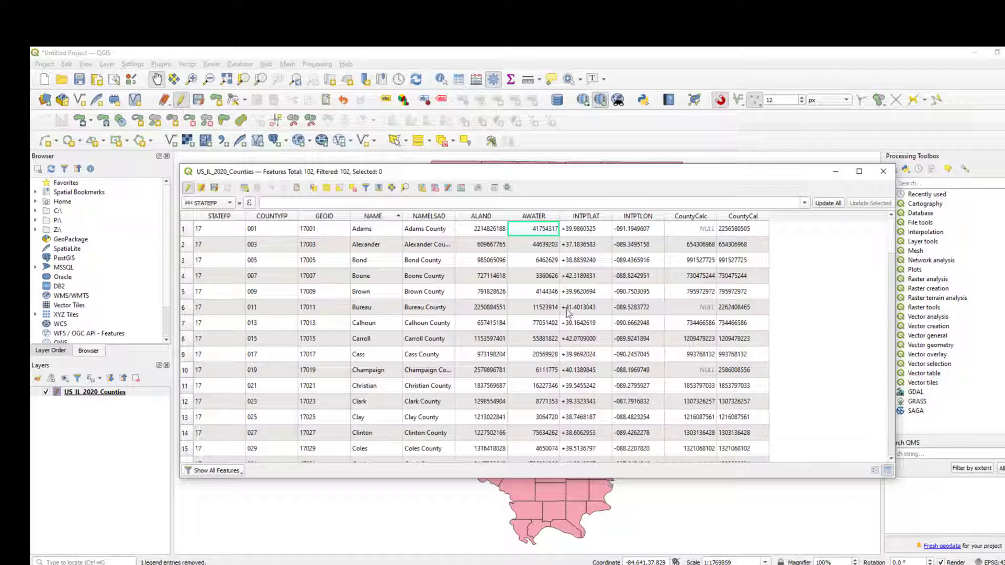
click(479, 233)
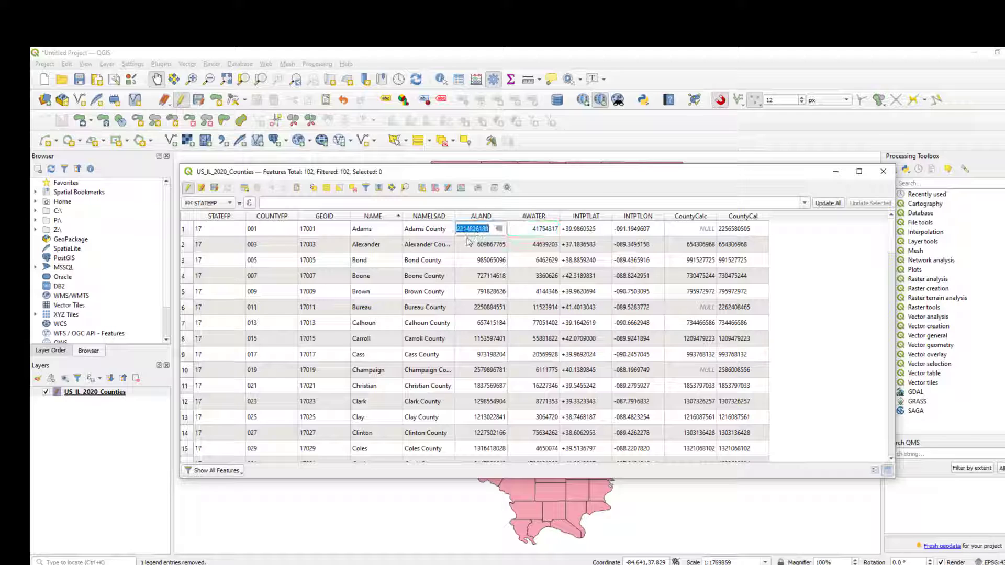
click(471, 233)
key(ctrl+c)
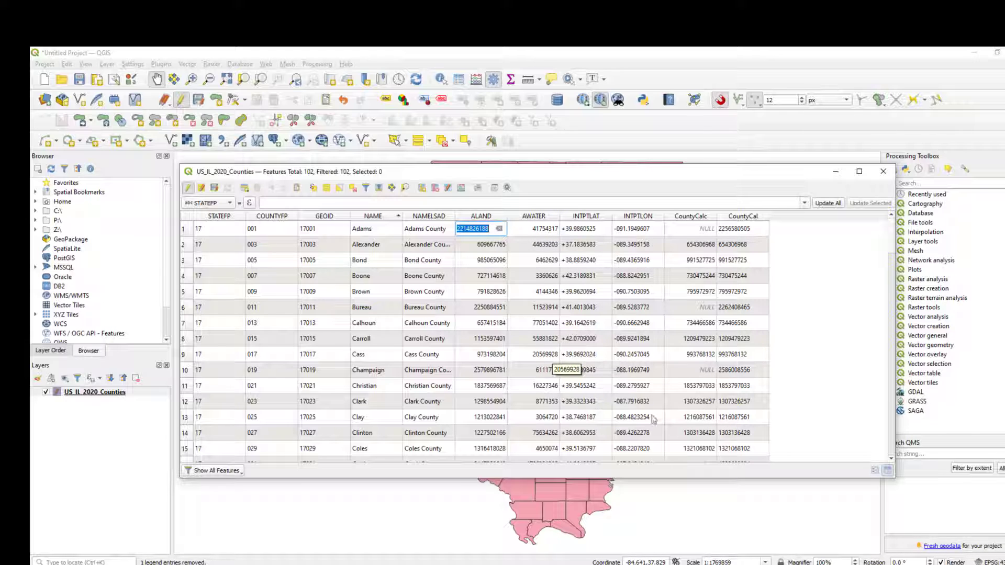
click(399, 564)
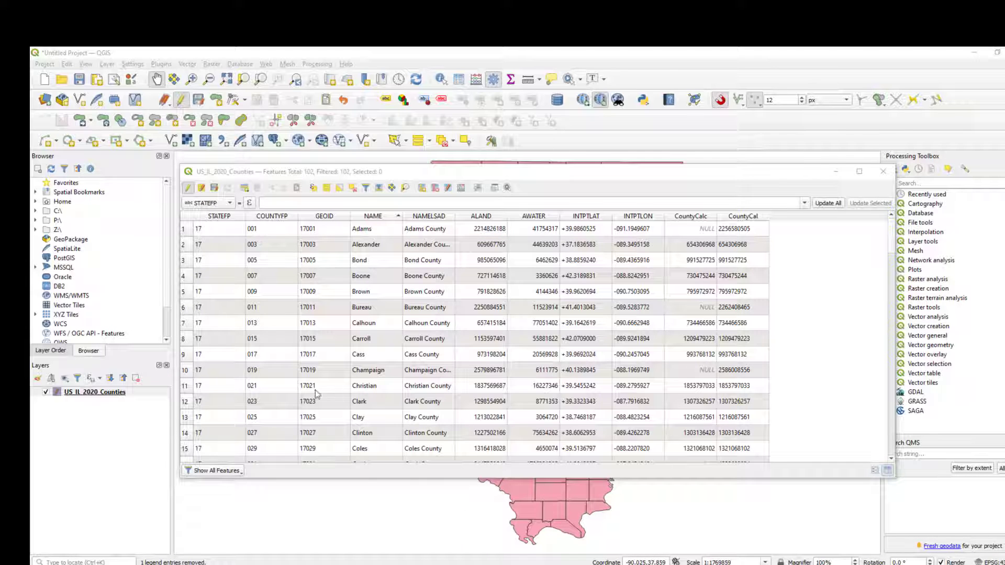
drag(30, 58, 498, 136)
click(815, 138)
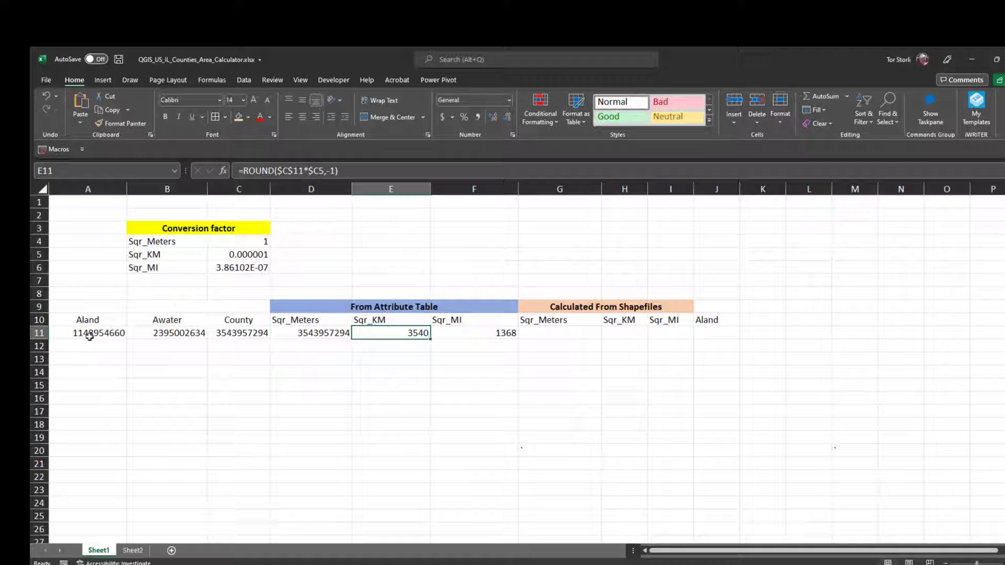
click(90, 336)
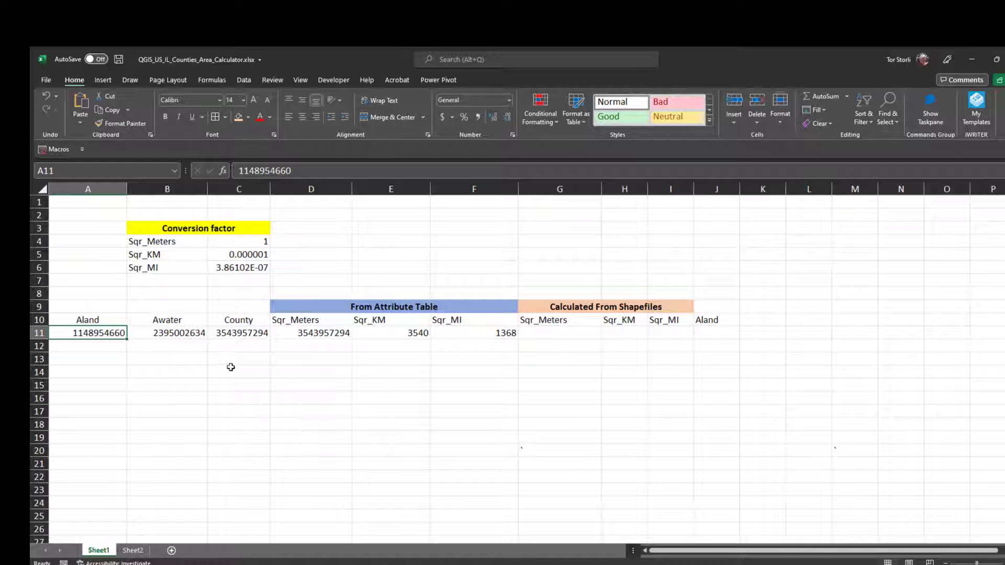
key(ctrl+v)
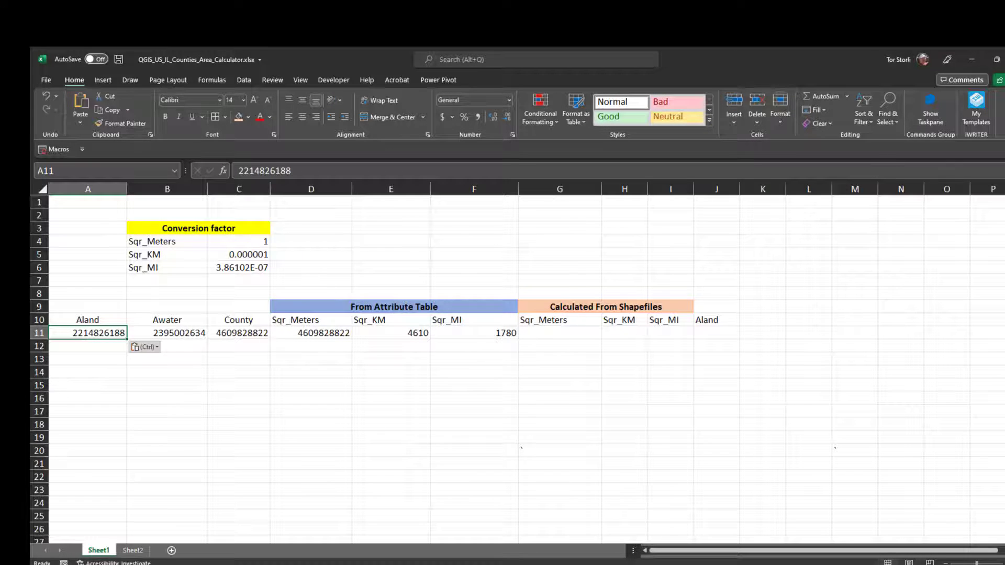
- Copy Adams County's AWATER value 41754317 from the QGIS attribute table into Awater cell B11 of the Excel sheet
key(alt+Tab)
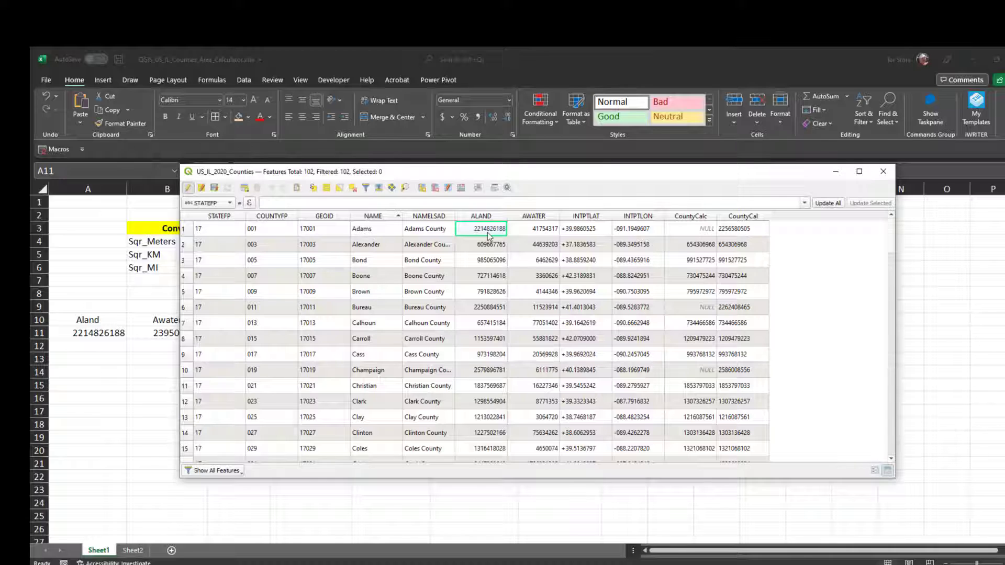
click(533, 234)
click(532, 234)
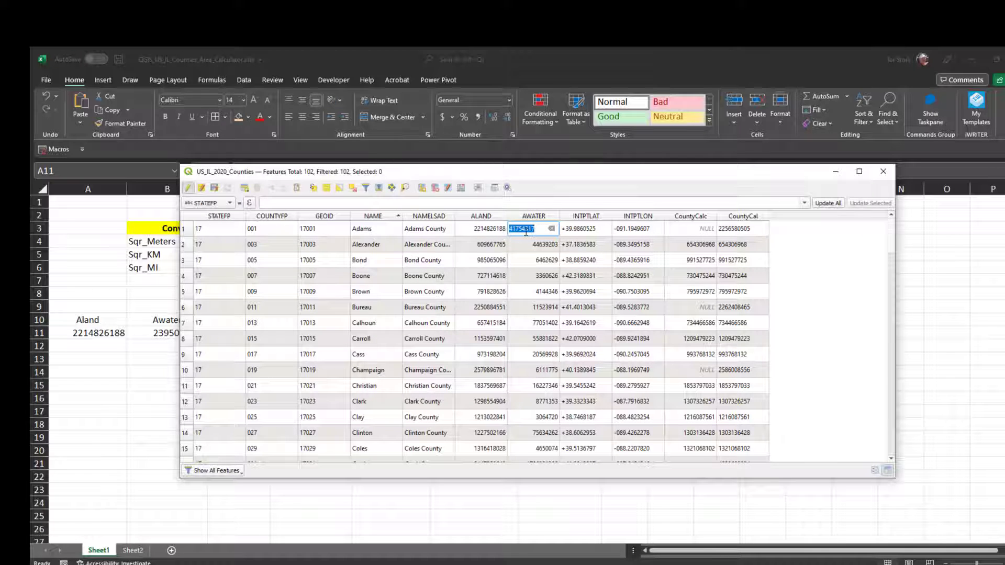
right_click(519, 234)
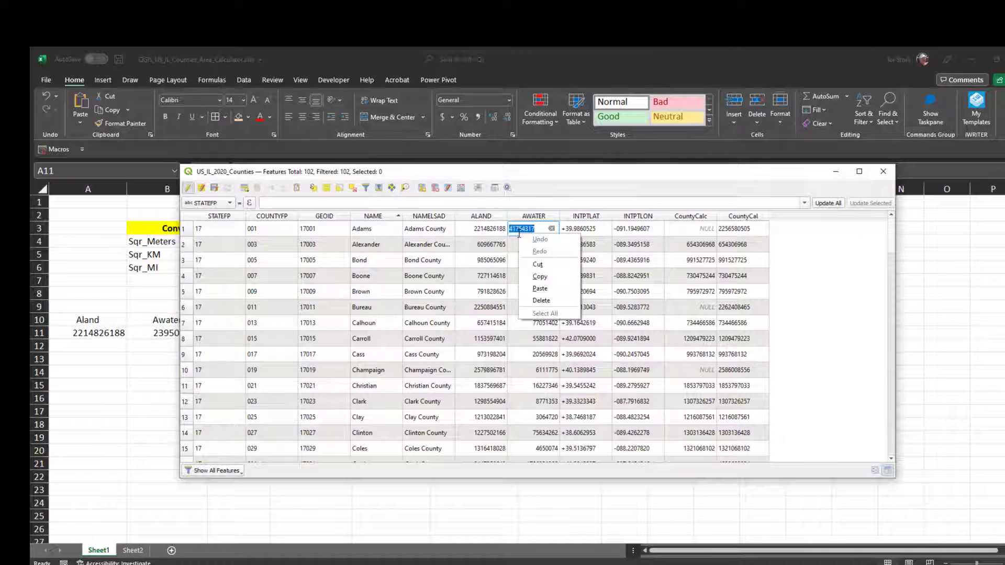
click(539, 277)
key(alt+Tab)
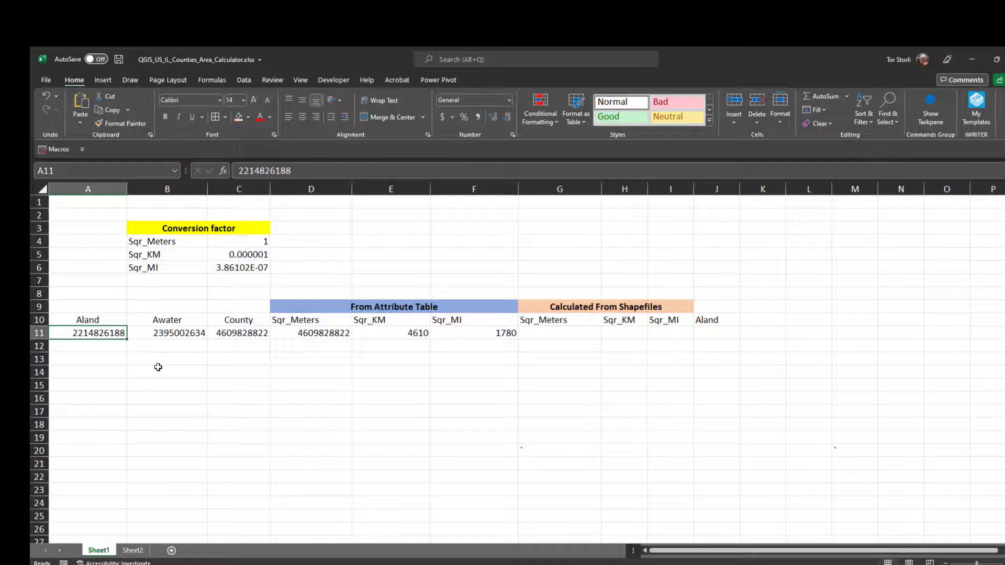
click(174, 334)
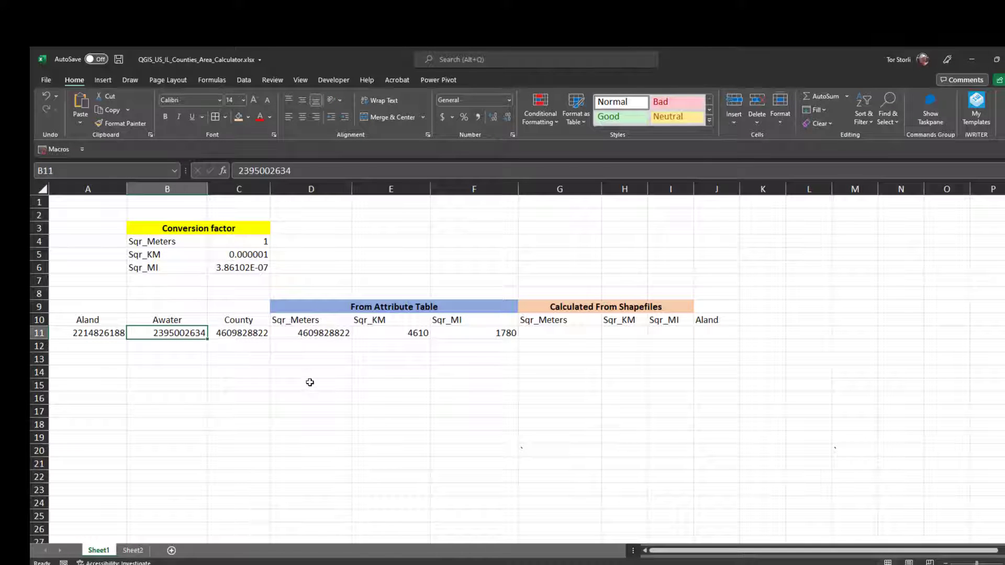
key(ctrl+v)
click(294, 425)
click(223, 393)
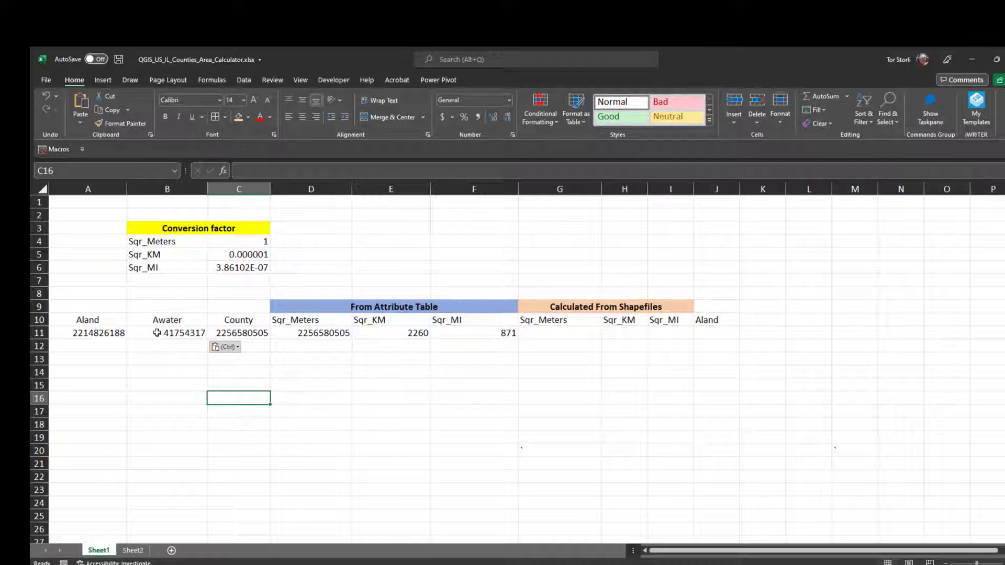
- Check the County sum in C11 against Adams County's CountyCal entry in the QGIS attribute table
click(117, 333)
click(157, 333)
click(243, 332)
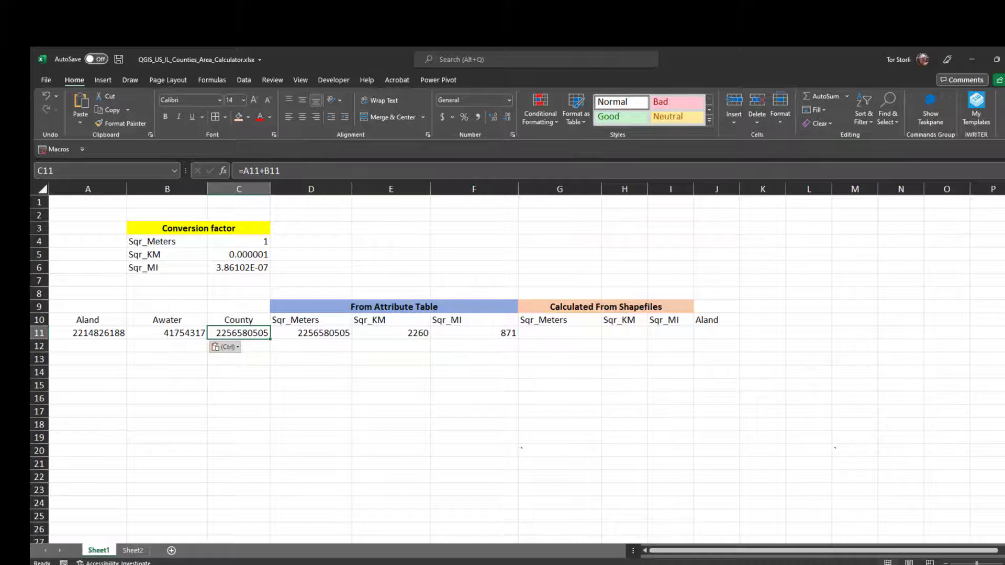
key(alt+Tab)
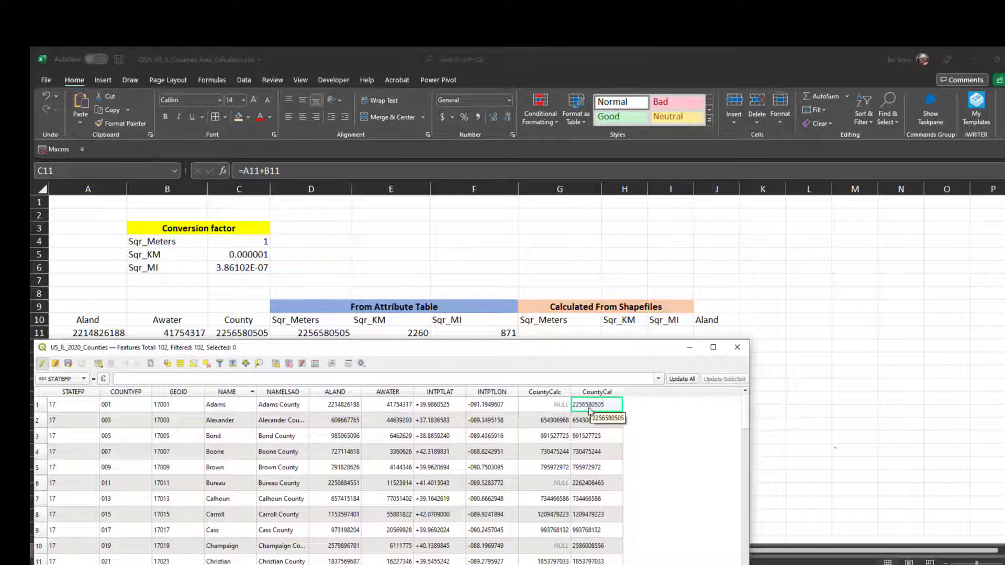
key(alt+Tab)
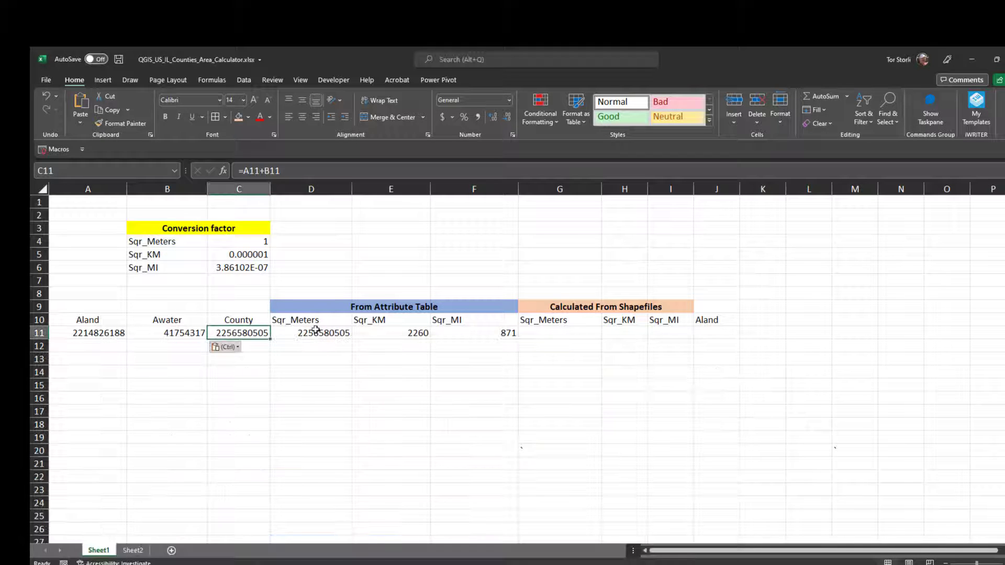
- Examine the Sqr_Meters formula in D11 and the square-metre conversion factor in C4 that it uses
click(316, 330)
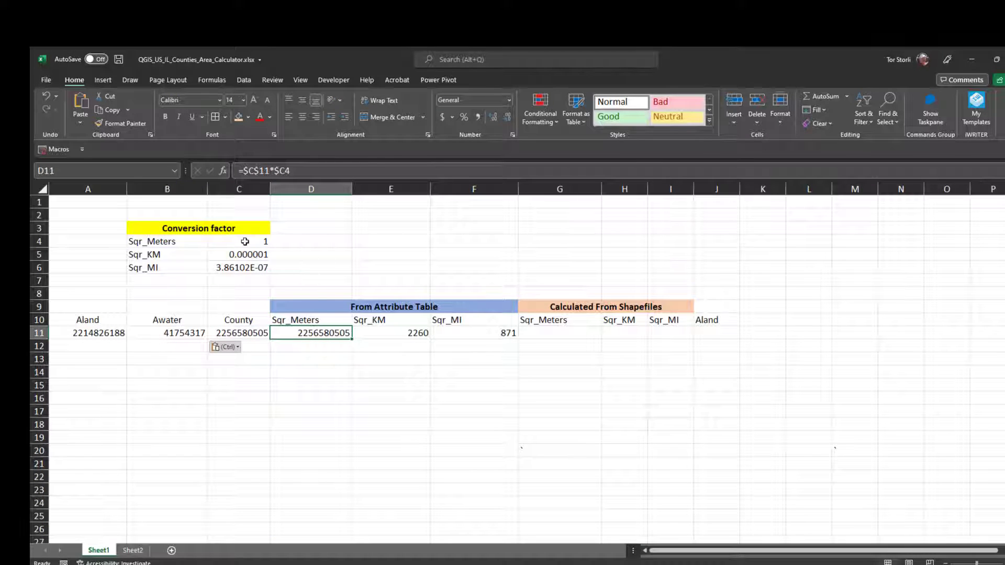
click(244, 241)
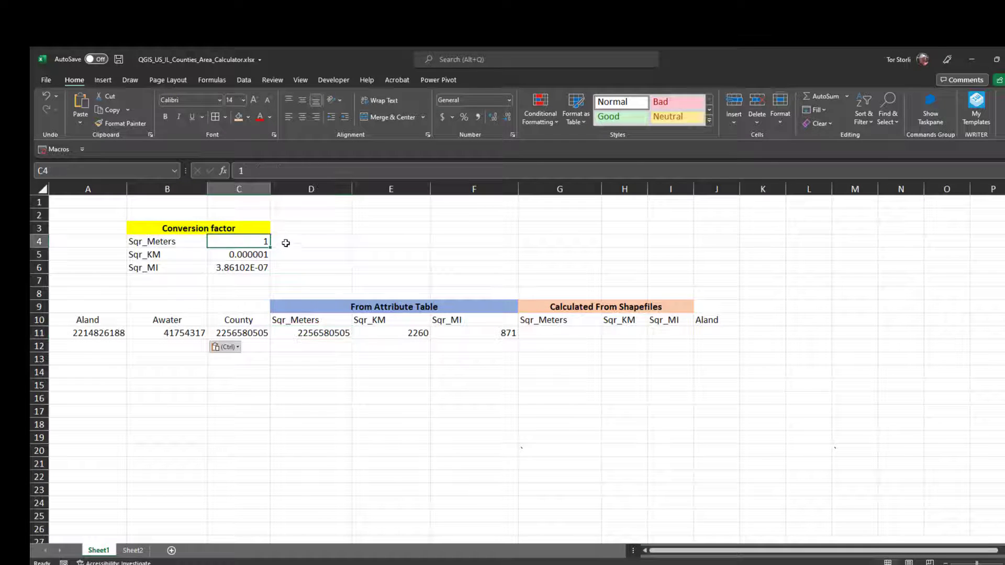
click(297, 336)
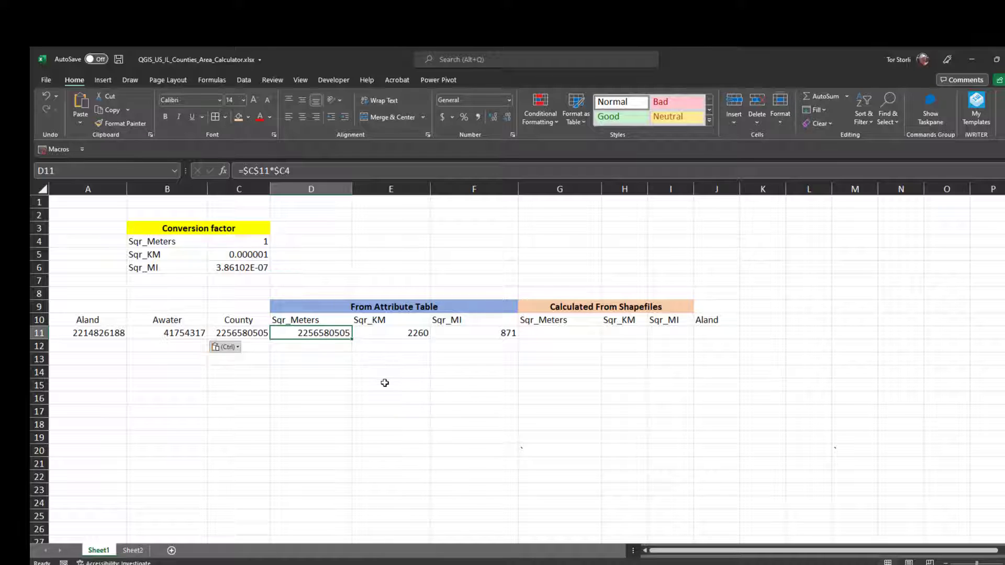
click(153, 268)
click(260, 422)
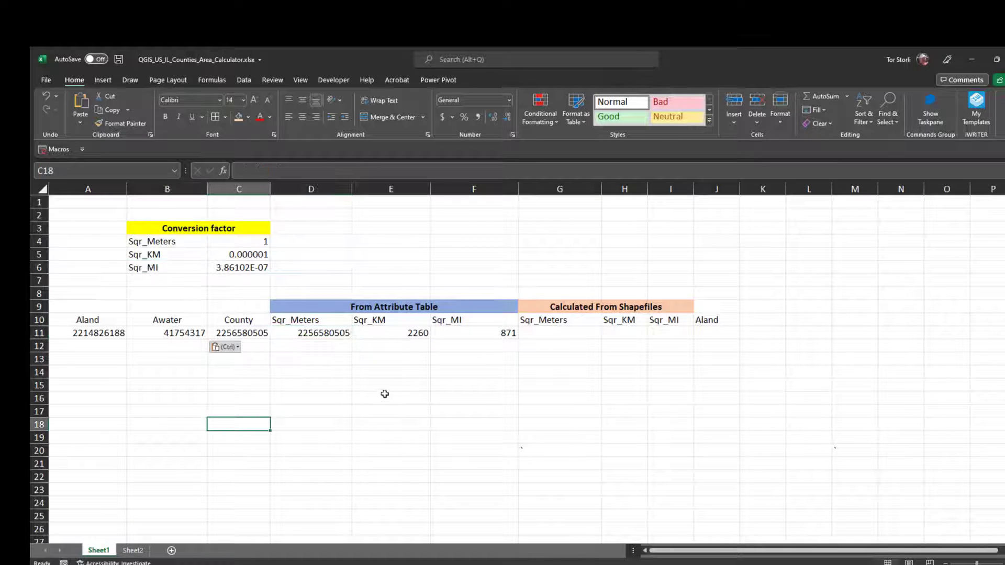
- Check the Sqr_KM formula in E11 and its factor in C5 against Google's square meter to square kilometer conversion
click(408, 335)
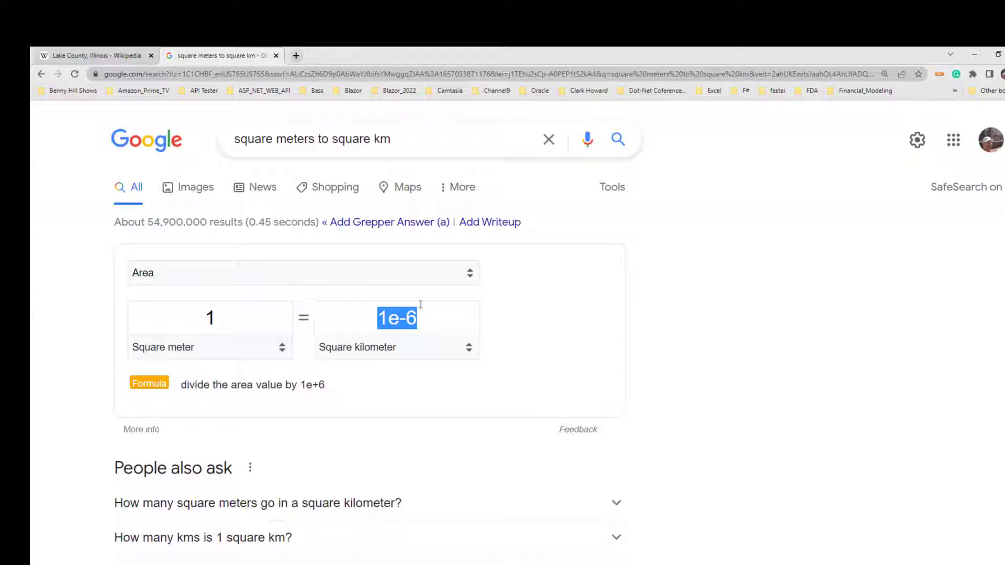
click(629, 343)
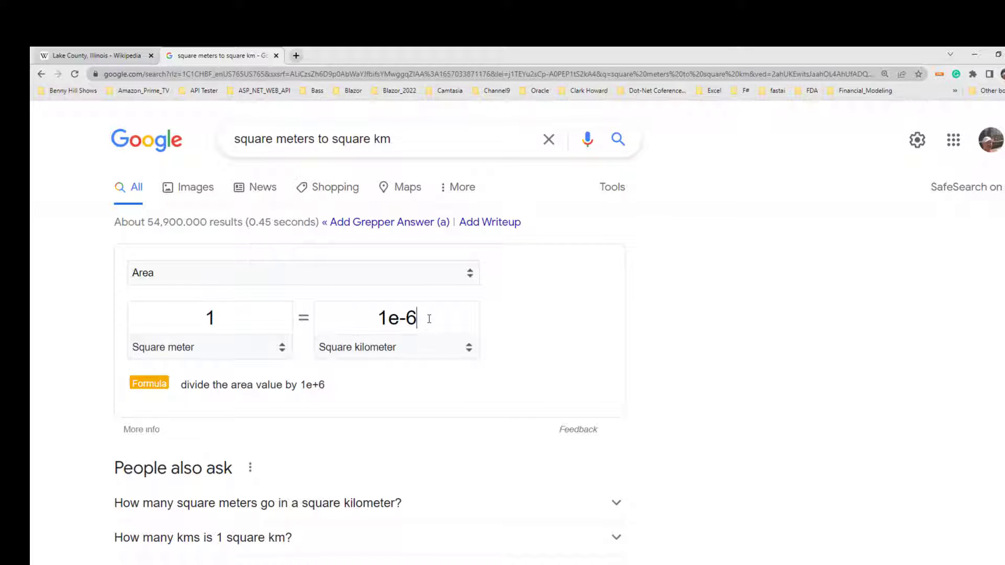
key(ctrl+a)
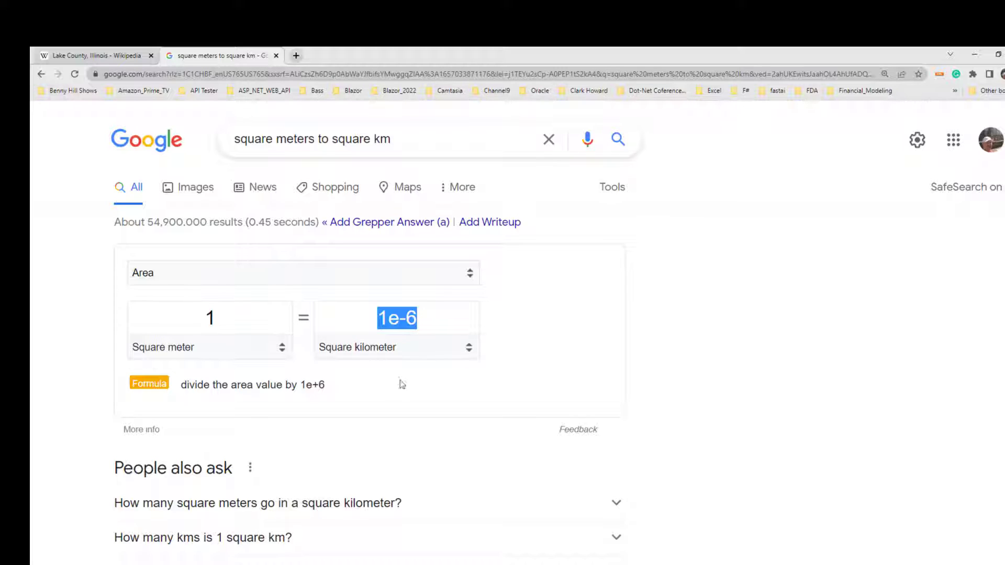
click(592, 337)
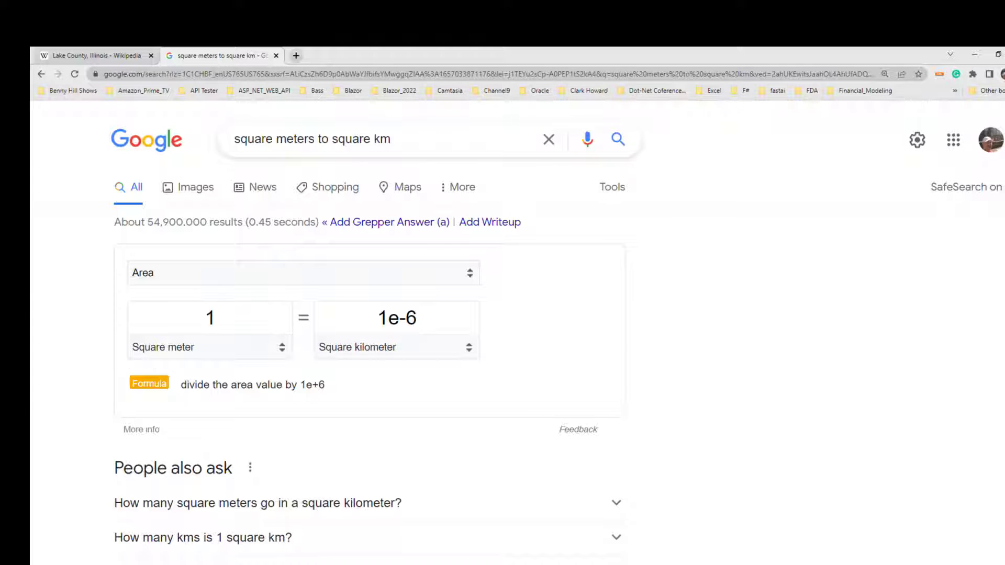
key(alt+Tab)
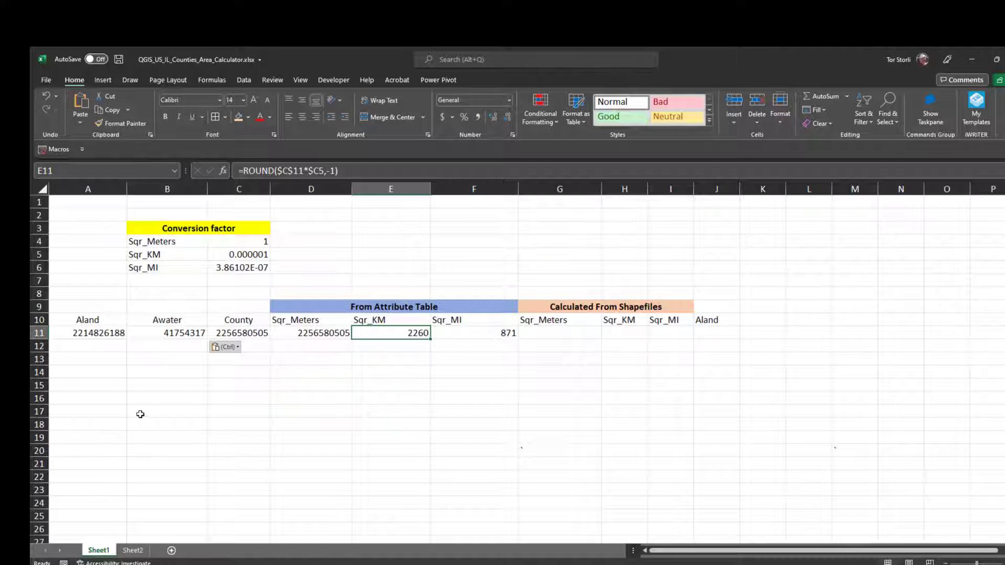
click(253, 423)
click(240, 254)
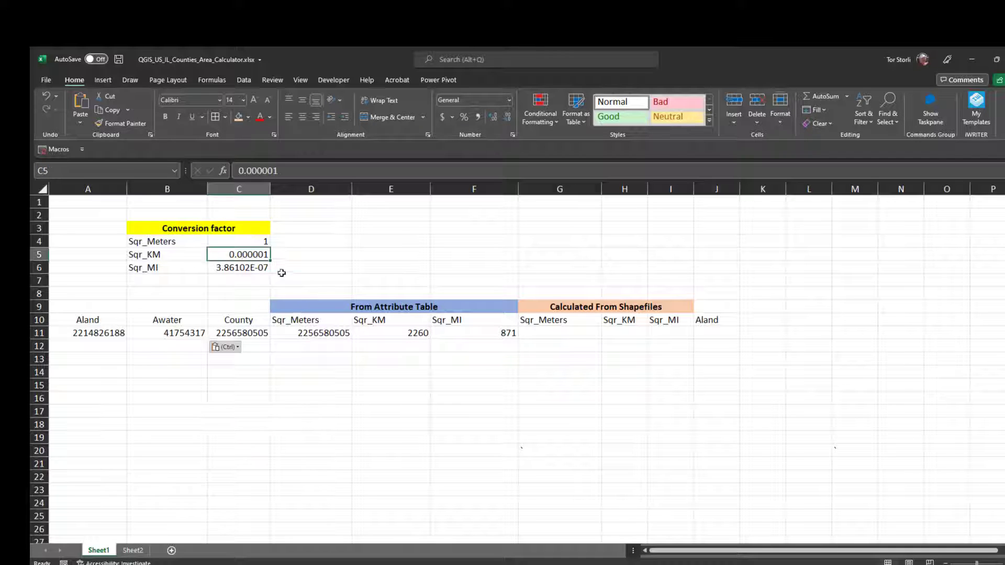
- Enter 1e-6 in cell E4 and compare its decimal form with the Sqr_KM conversion factor in C5
click(385, 242)
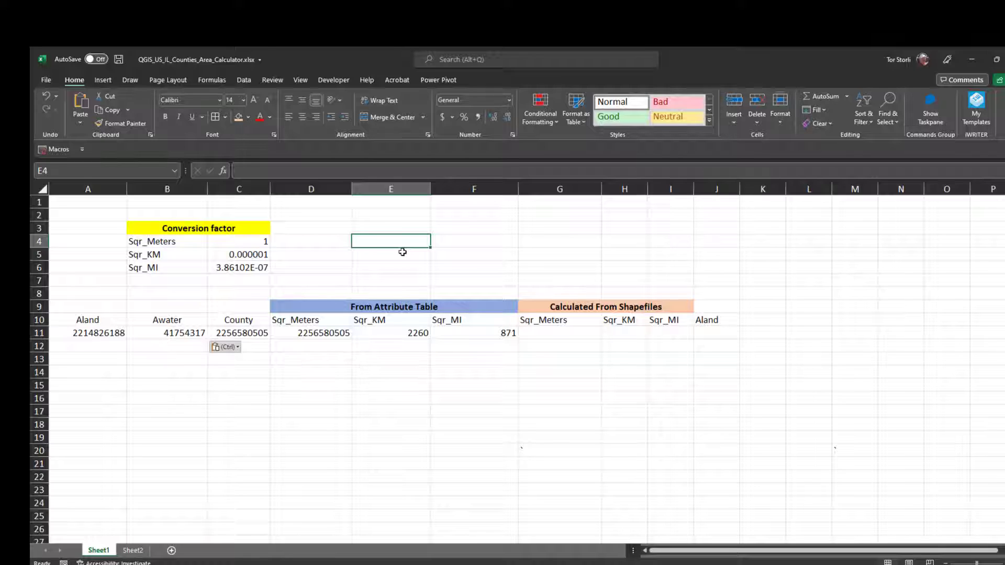
text(1e)
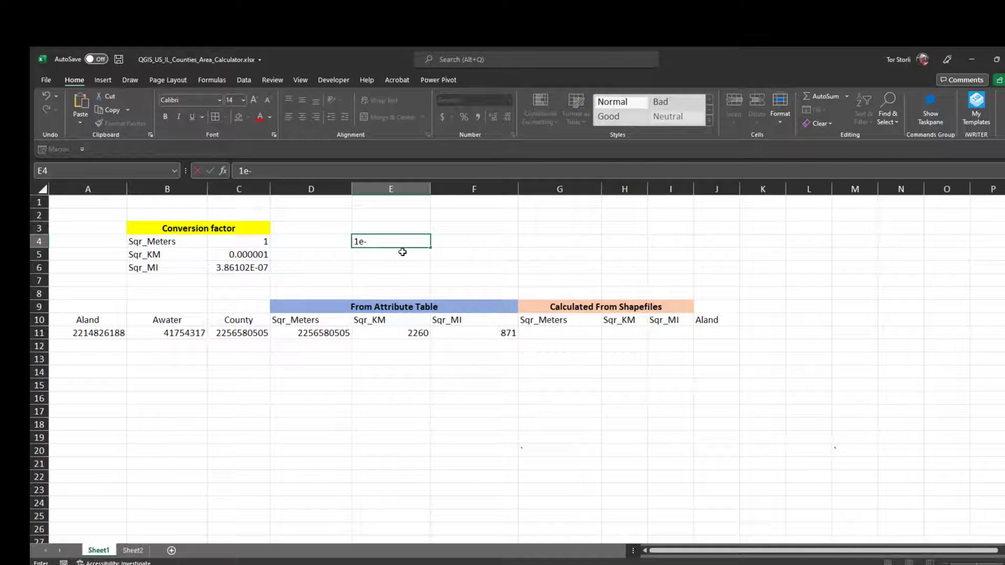
text(-6)
key(Return)
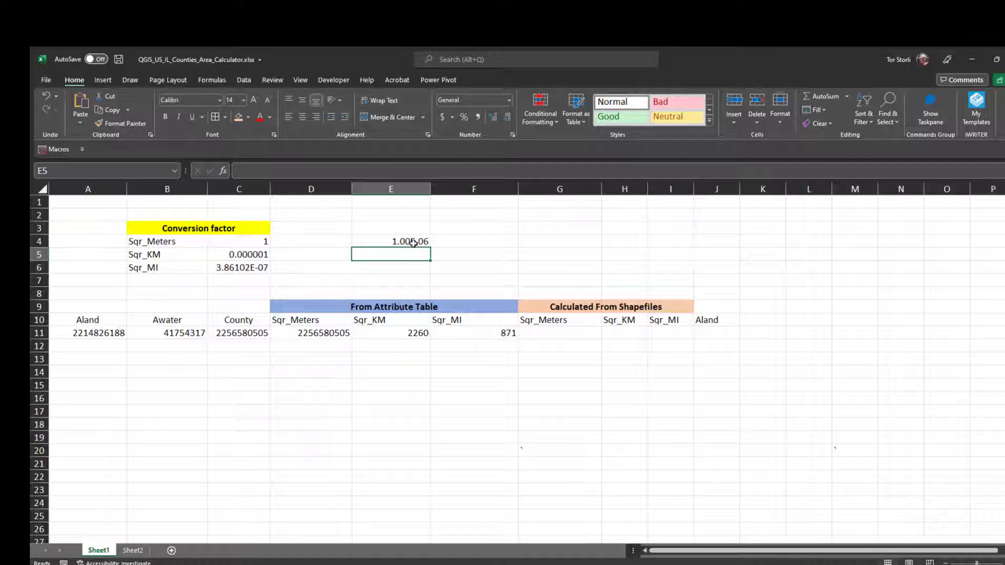
click(413, 241)
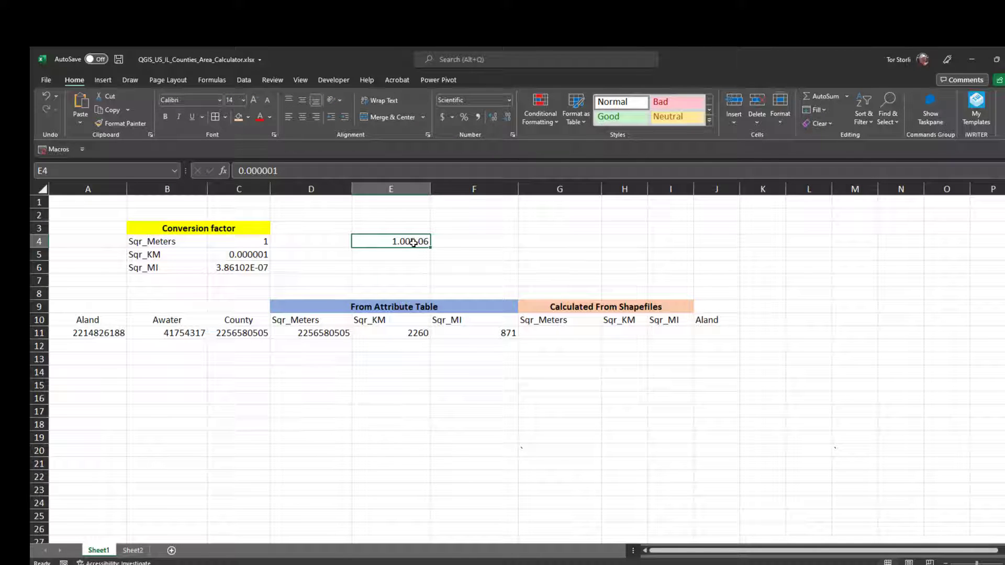
click(278, 171)
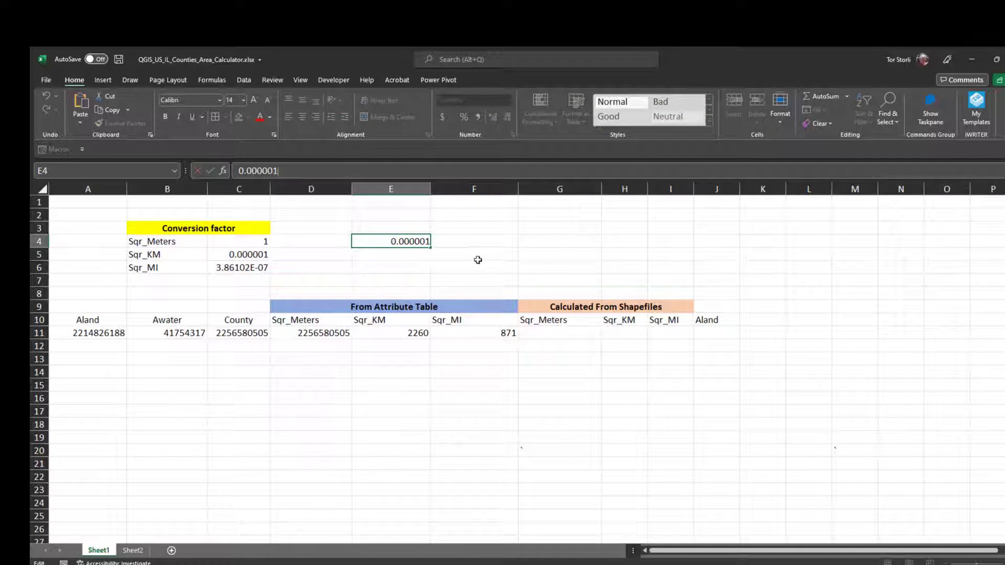
click(457, 254)
click(414, 243)
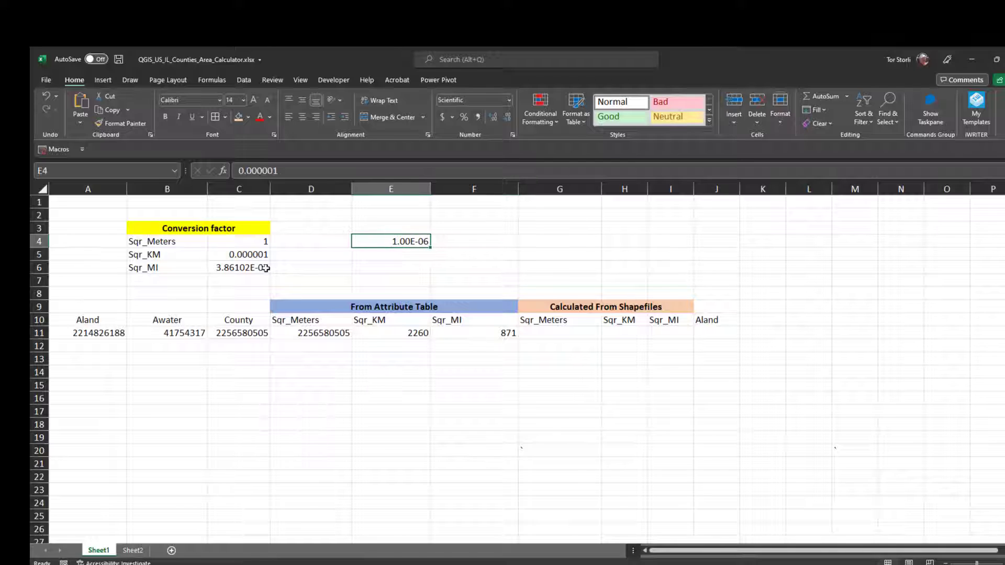
click(245, 256)
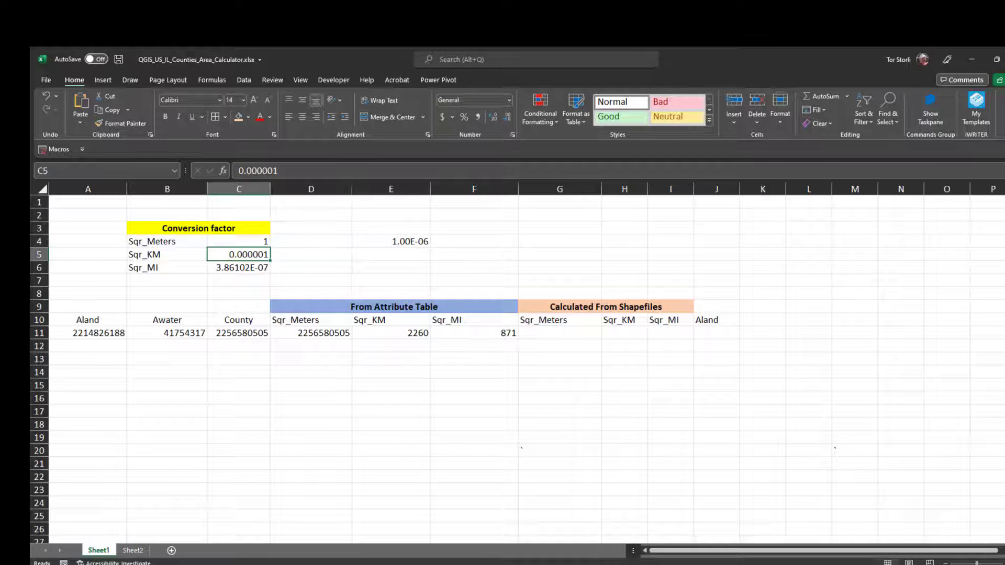
- Switch to Google's unit converter, set the target unit to Square mile and copy the factor 3.861e-7
key(alt+Tab)
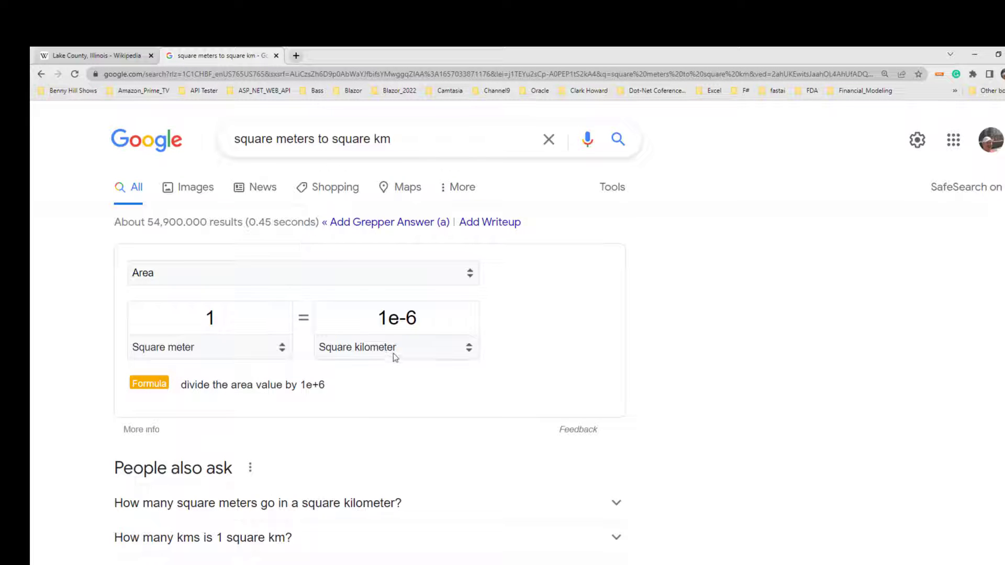
click(470, 349)
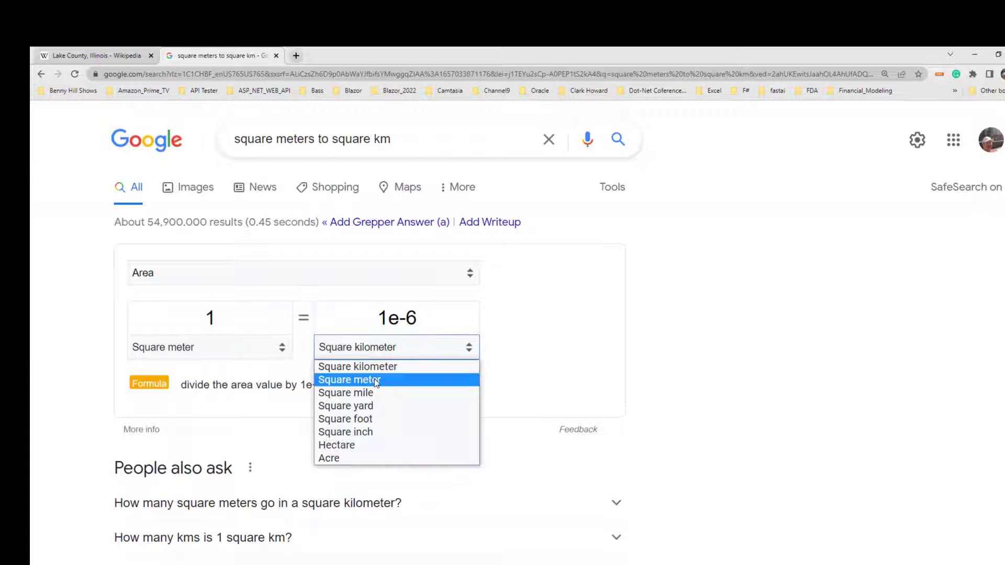
click(440, 389)
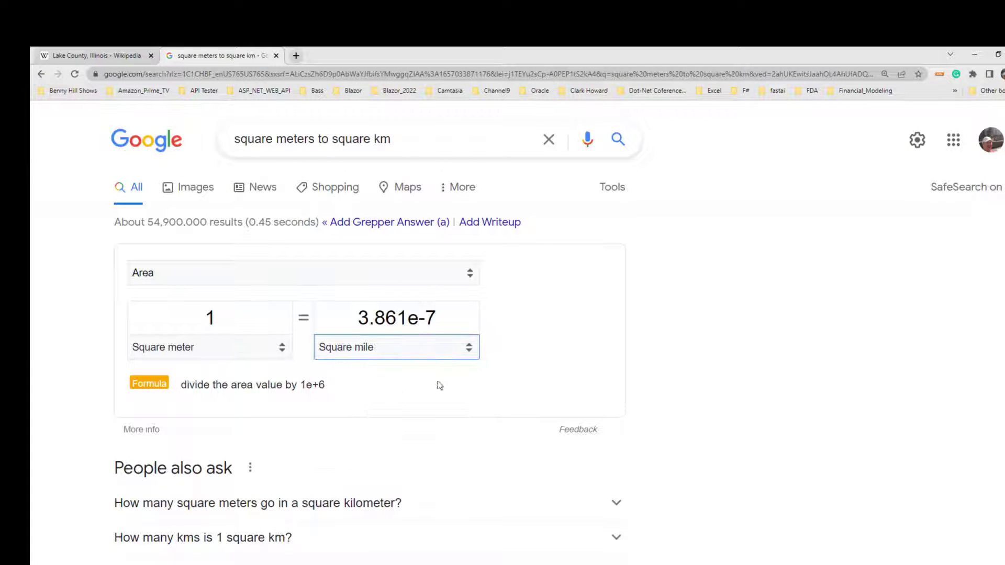
triple_click(442, 313)
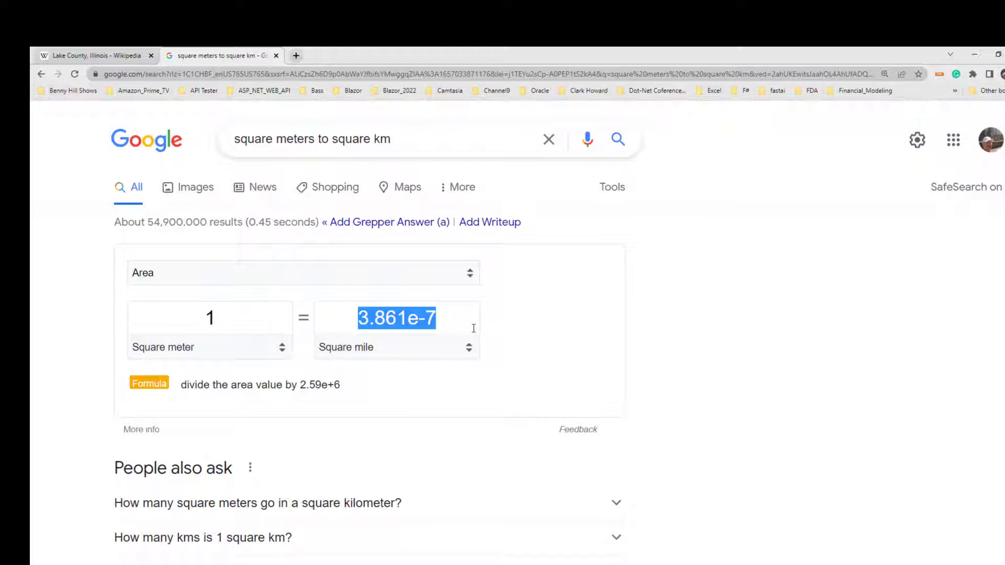
key(ctrl+c)
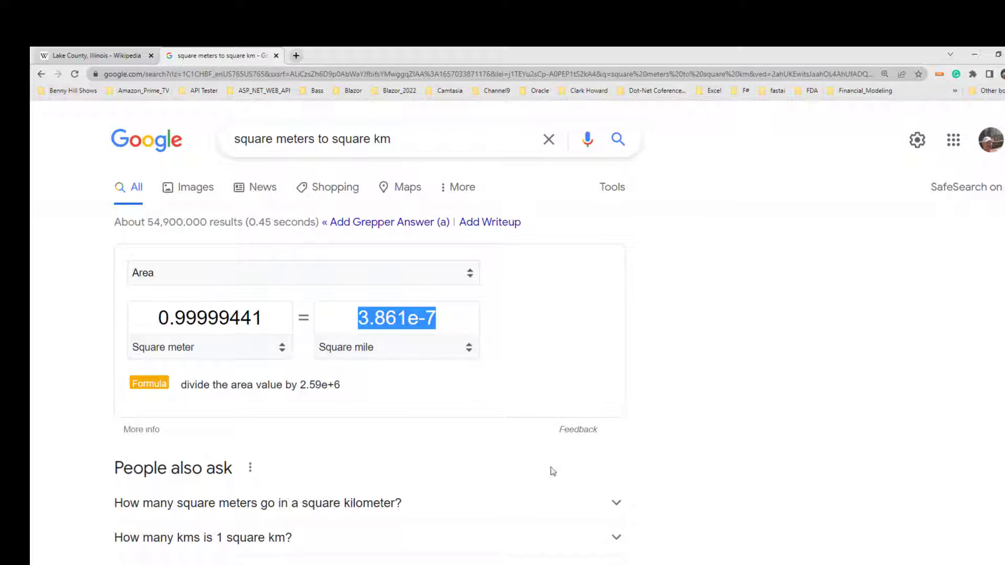
- Paste the factor 3.861e-7 into the Sqr_MI cell C6 of the Excel sheet and check its decimal form
key(alt+Tab)
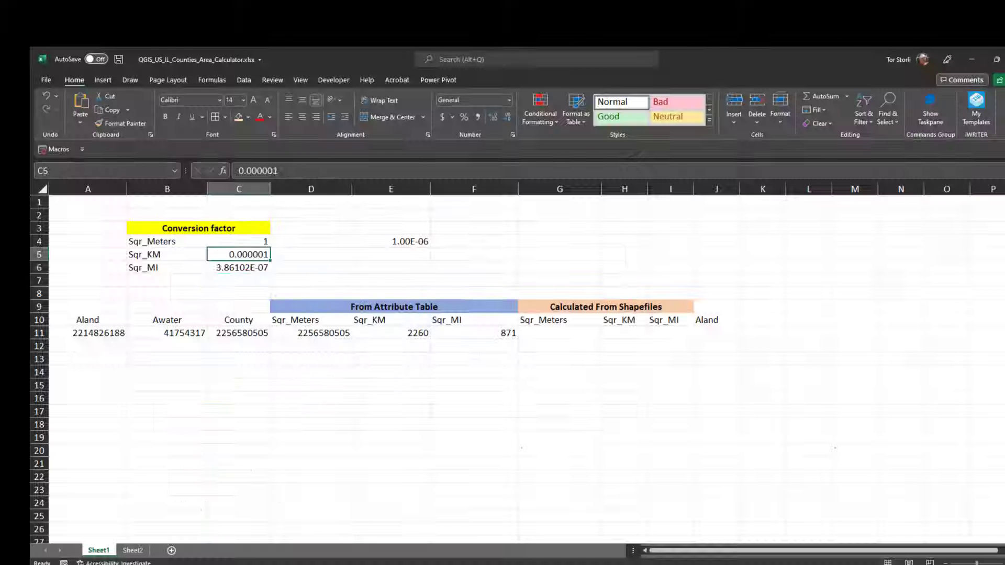
click(252, 269)
key(ctrl+v)
click(339, 421)
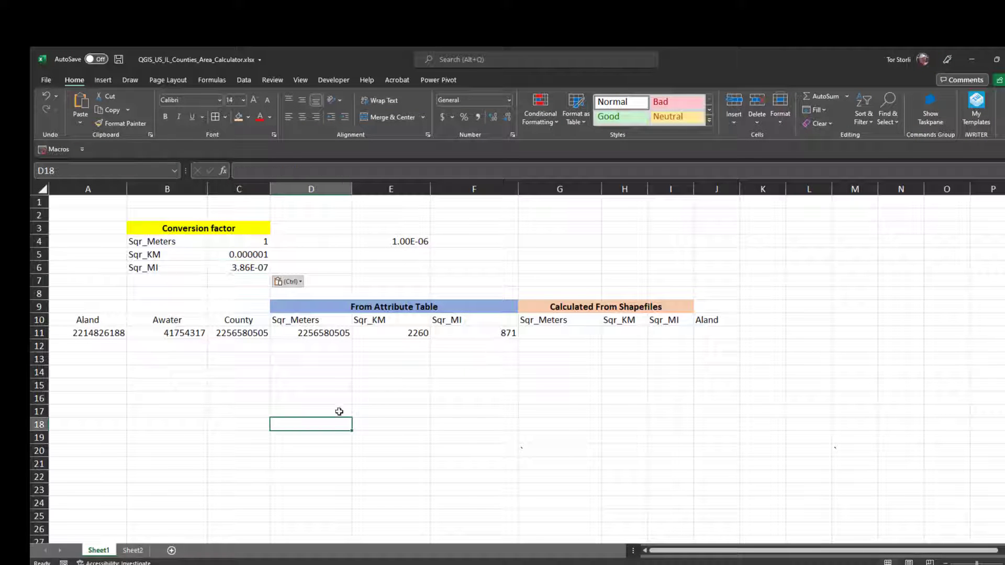
click(230, 265)
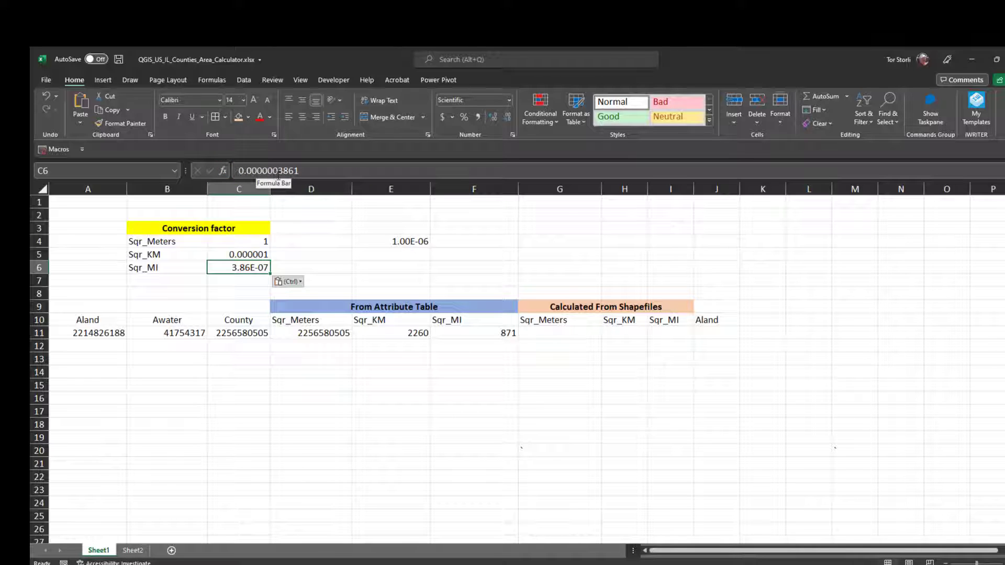
click(413, 436)
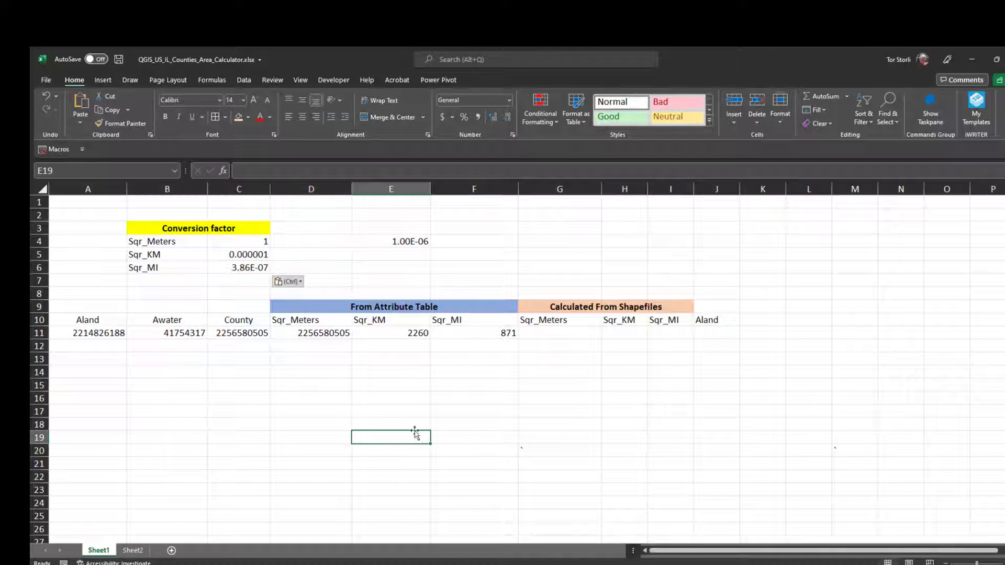
- Examine the ROUND formulas that calculate Sqr_MI in F11 and Sqr_KM in E11
click(453, 324)
click(476, 394)
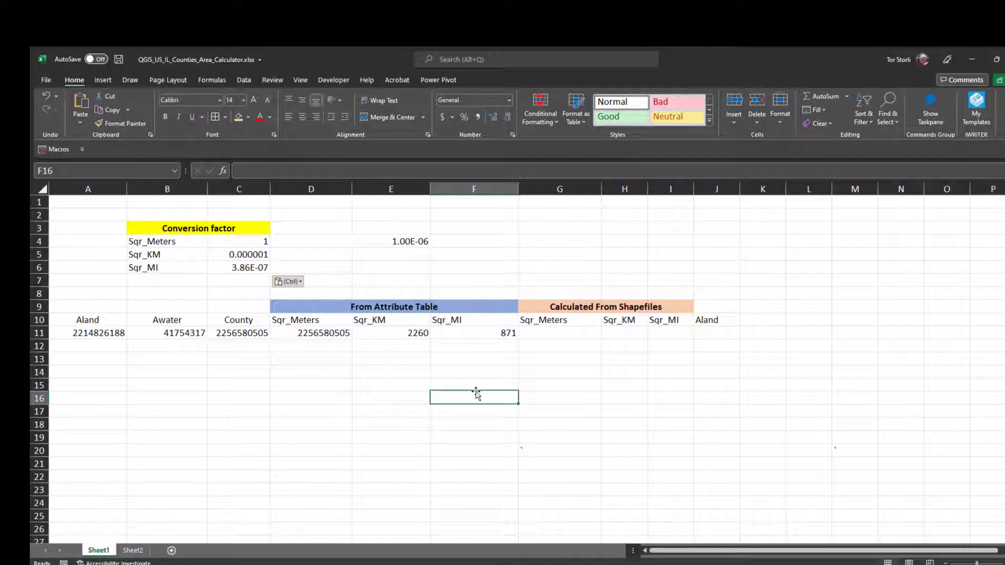
click(488, 336)
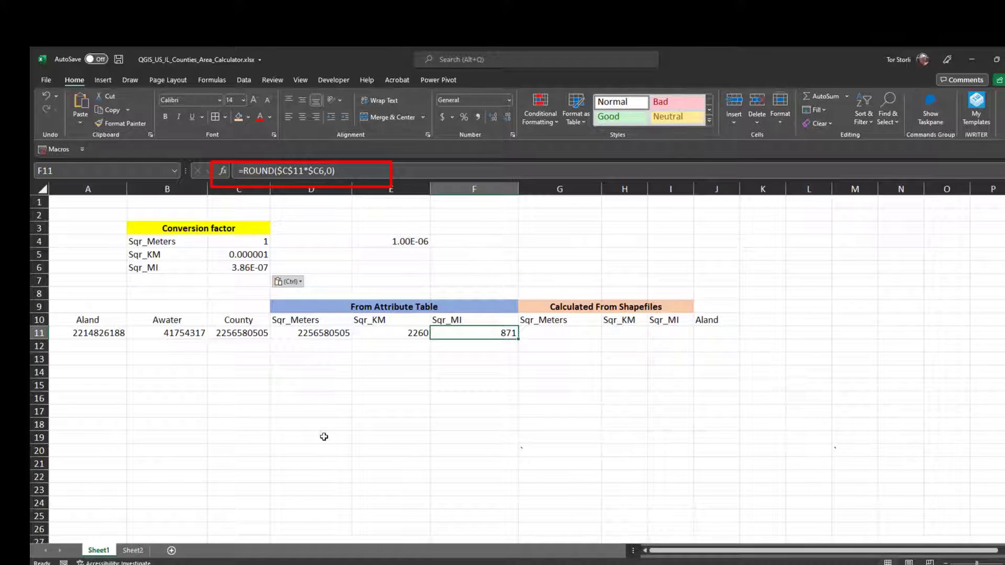
click(273, 172)
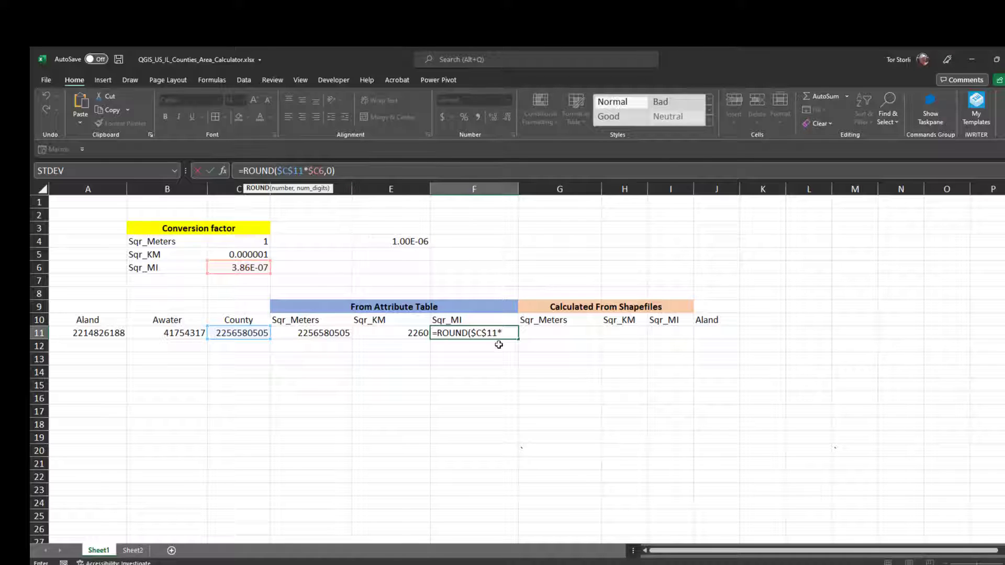
click(495, 423)
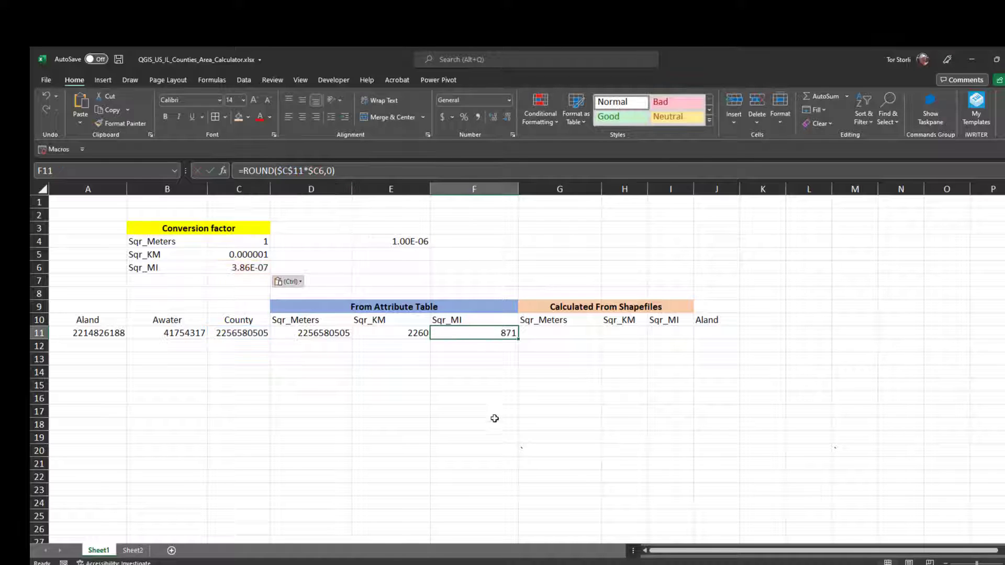
click(490, 335)
click(521, 460)
click(399, 334)
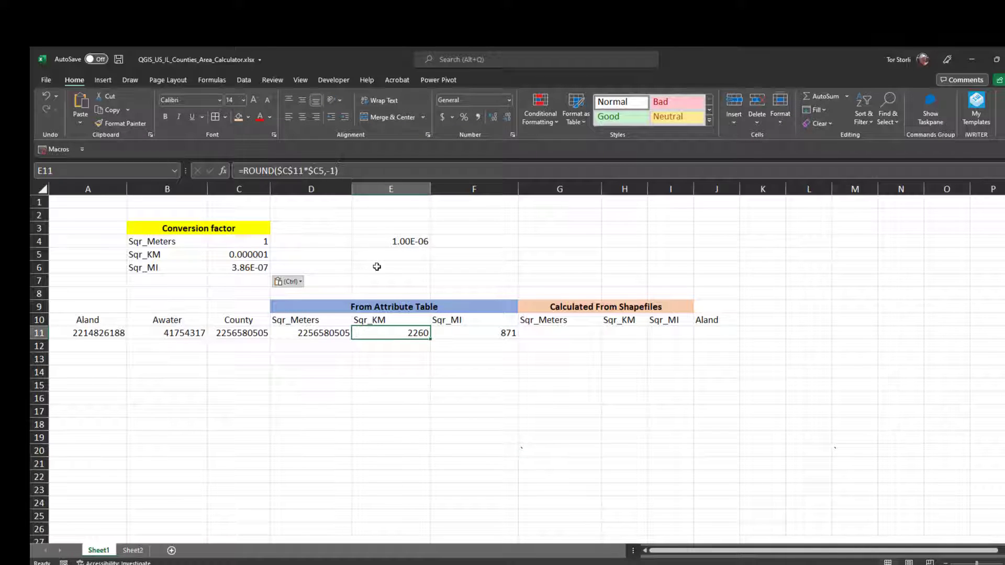
key(Escape)
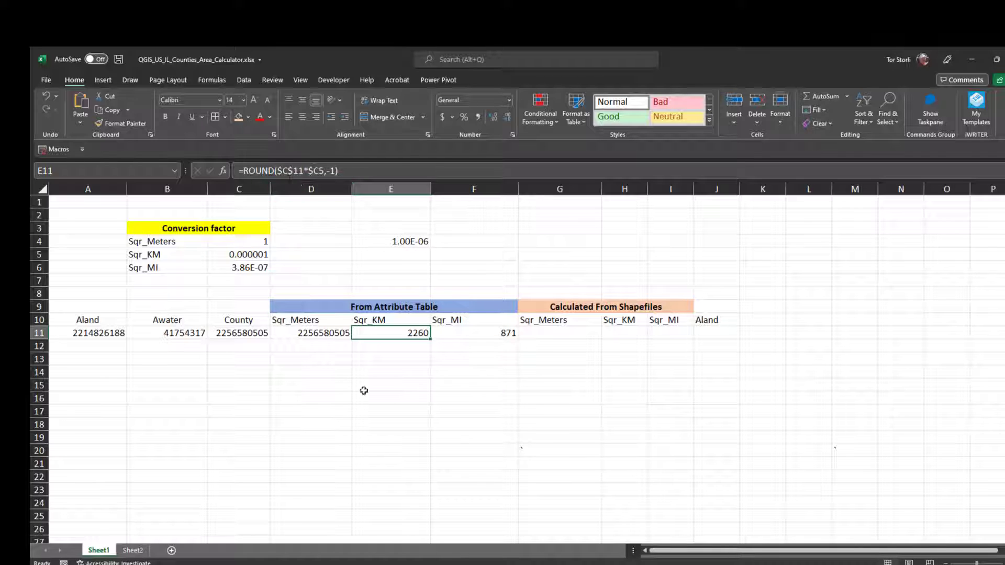
click(466, 411)
- Switch to the QGIS attribute table, move it up into full view and select Cook County's row
key(alt+Tab)
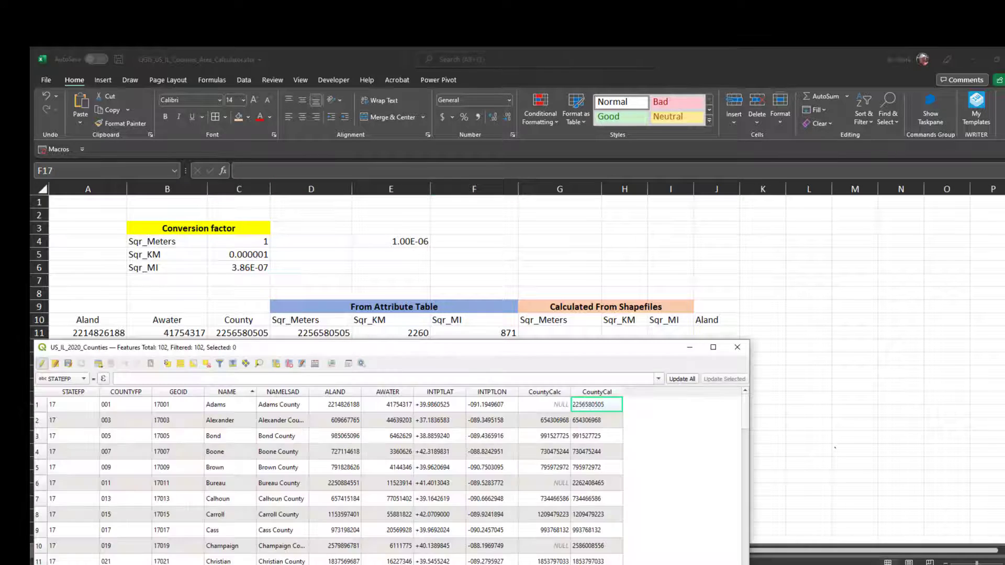
drag(266, 352, 322, 150)
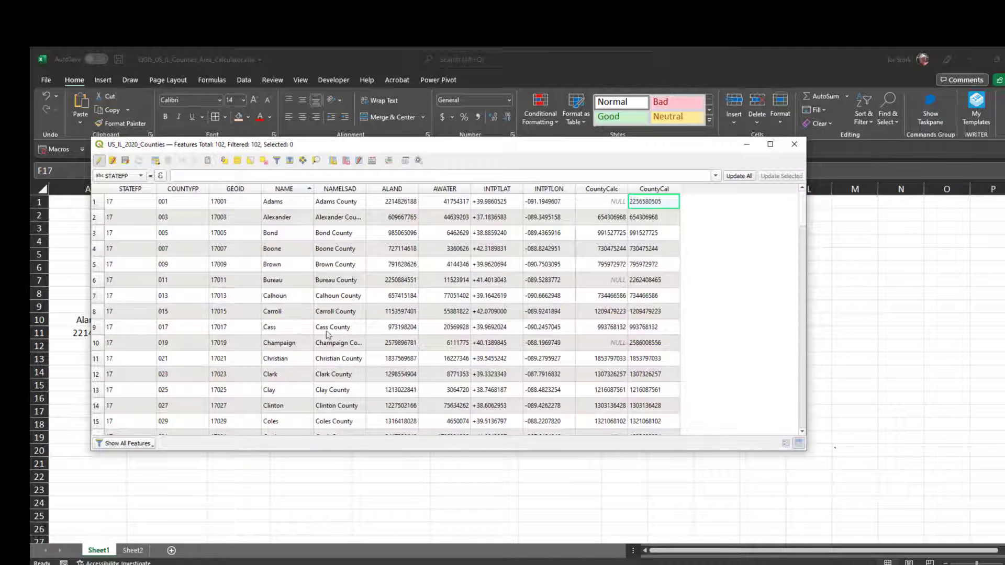
scroll(800, 209, down, 2)
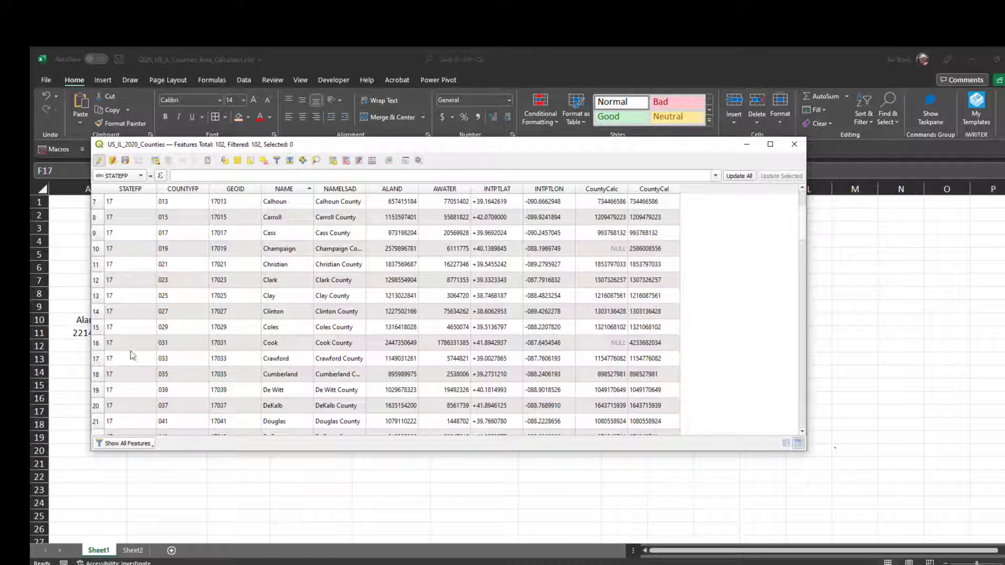
click(101, 346)
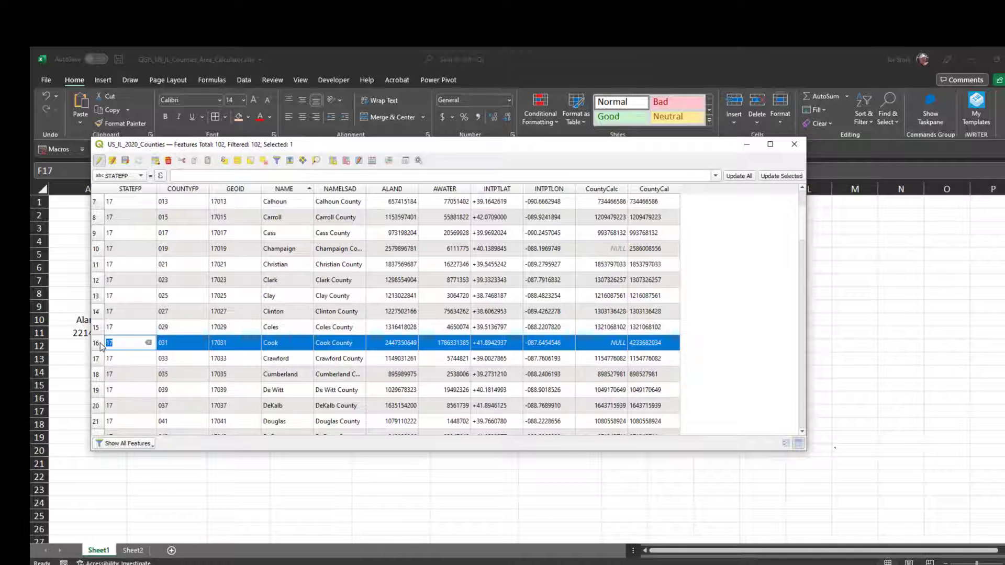
click(291, 392)
click(400, 392)
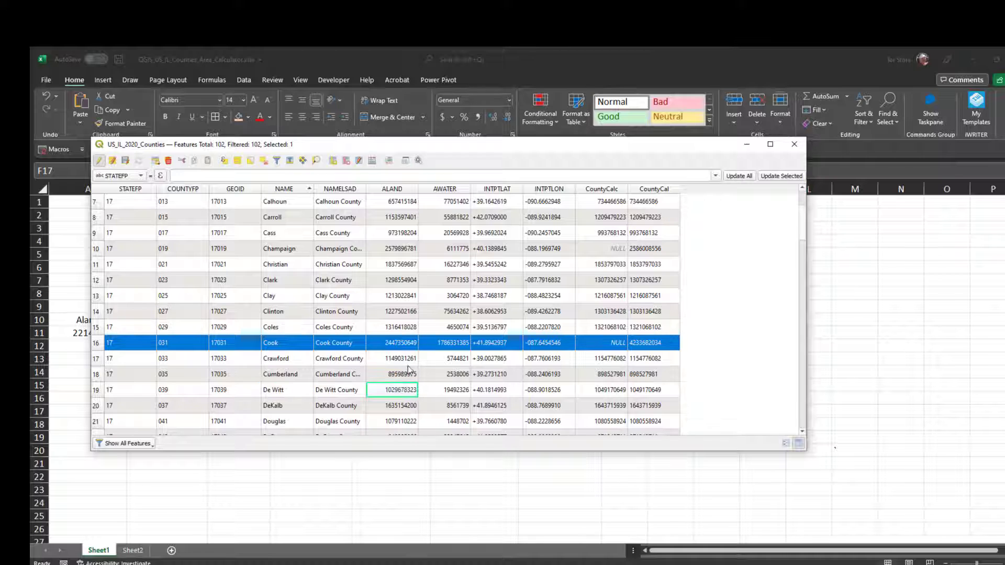
click(397, 345)
key(ctrl+c)
right_click(391, 343)
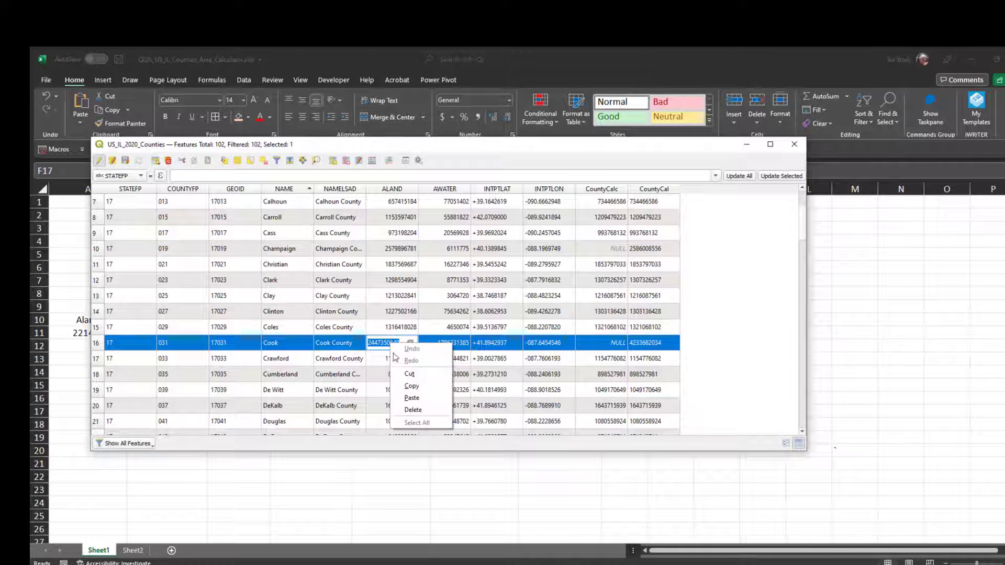
click(411, 382)
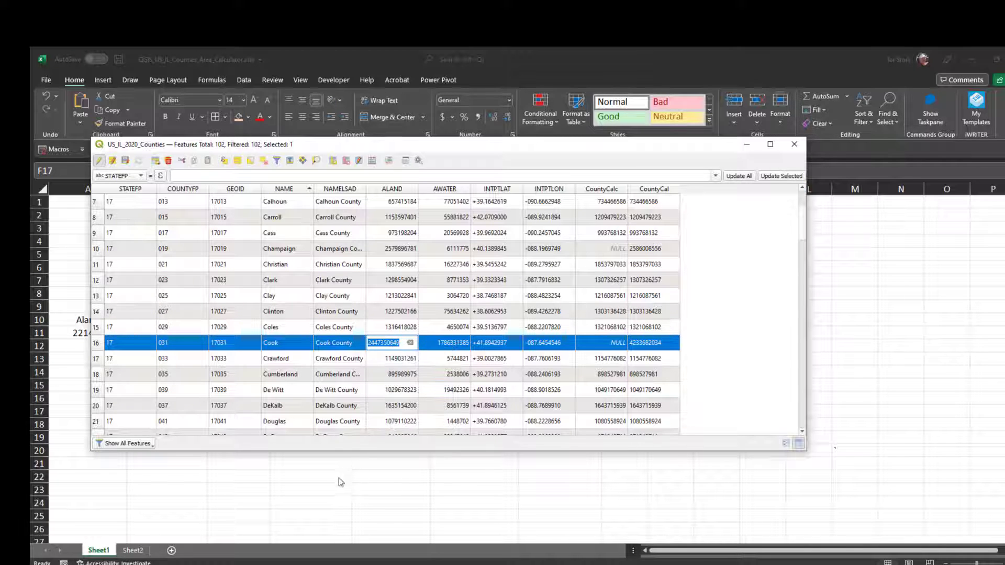
click(316, 473)
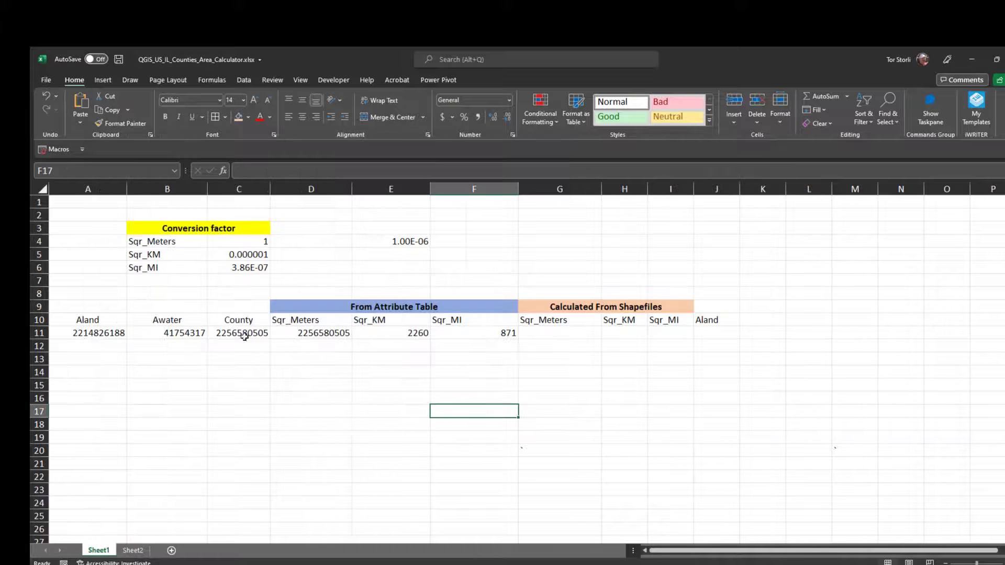
click(107, 336)
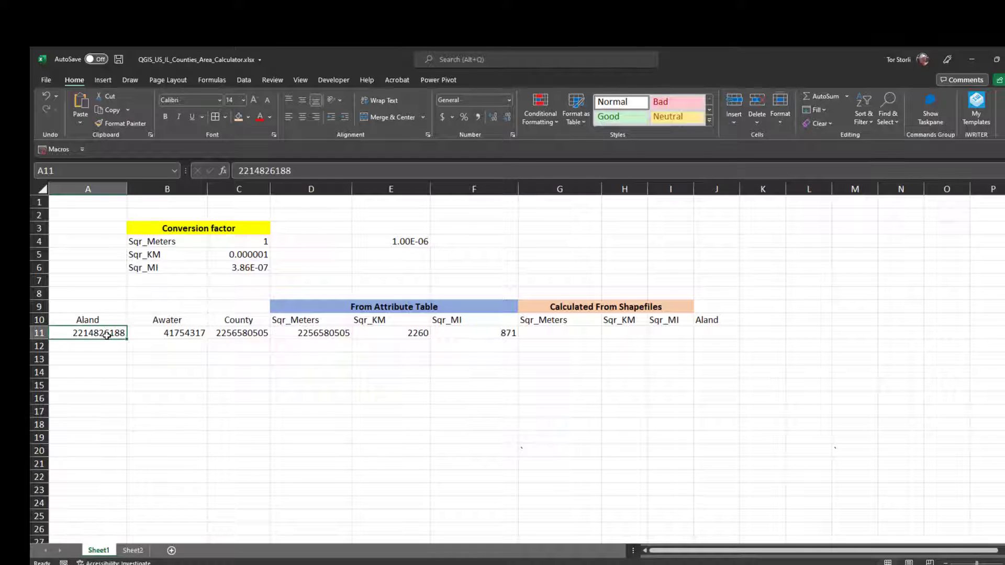
key(ctrl+v)
click(118, 393)
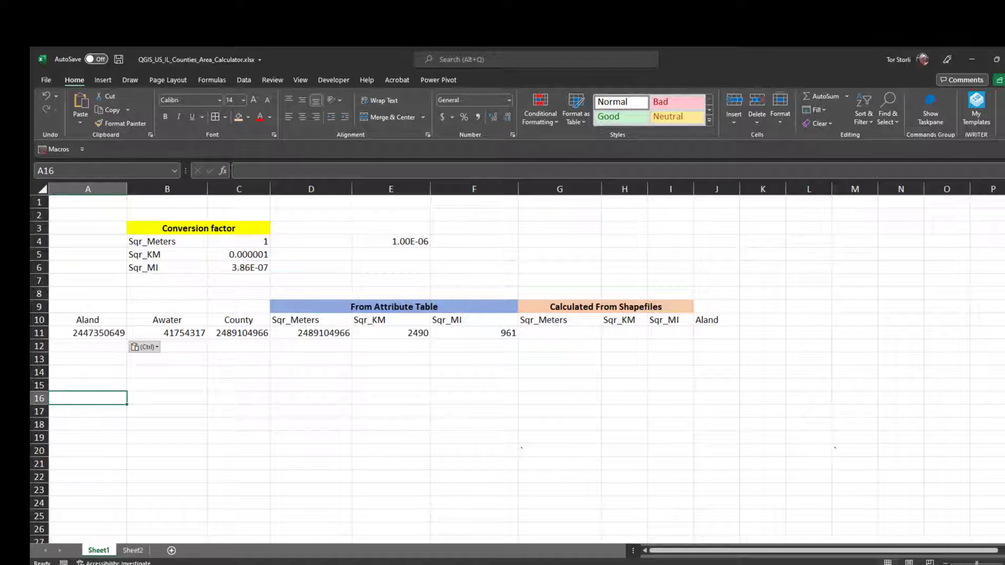
key(alt+Tab)
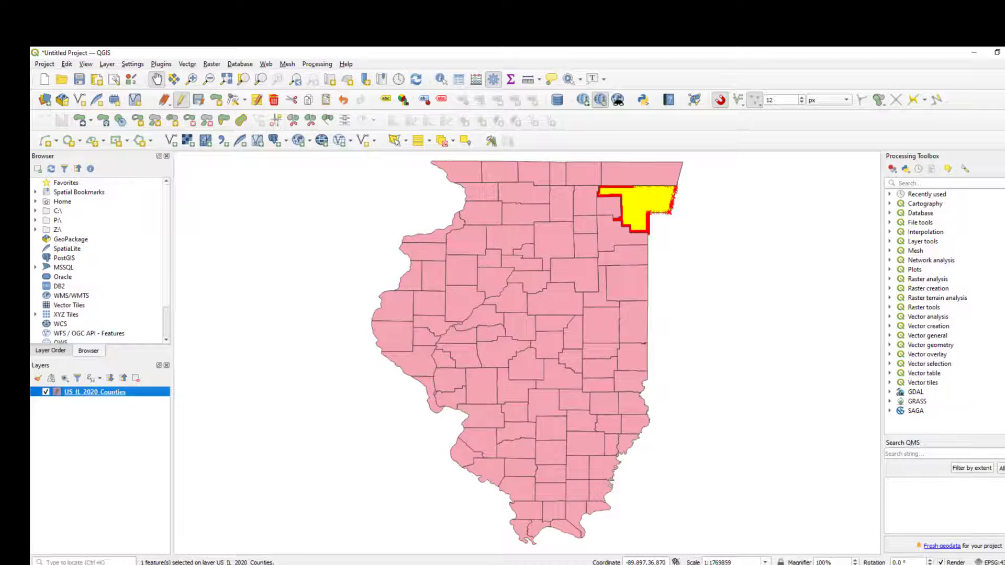
key(alt+Tab)
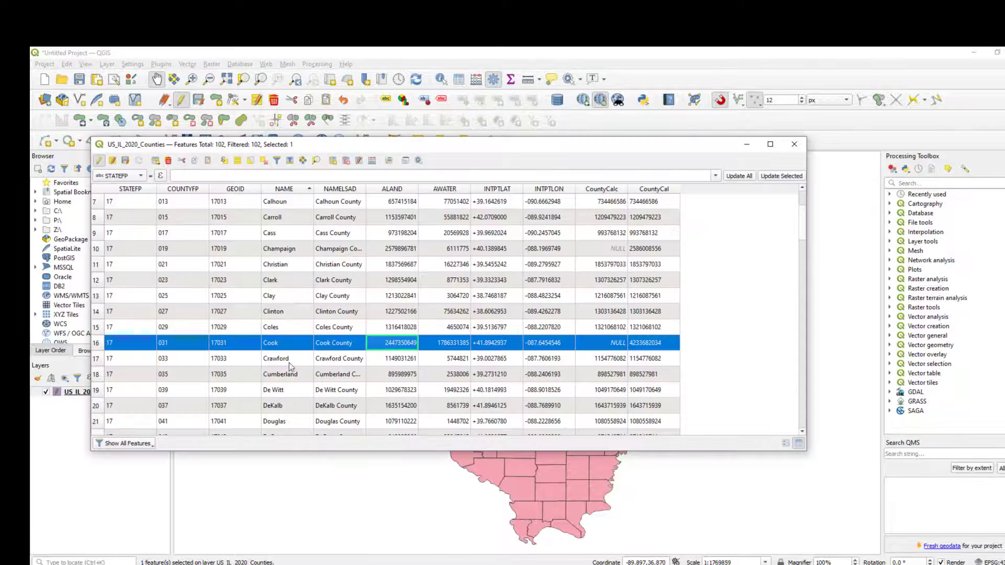
double_click(453, 343)
key(ctrl+c)
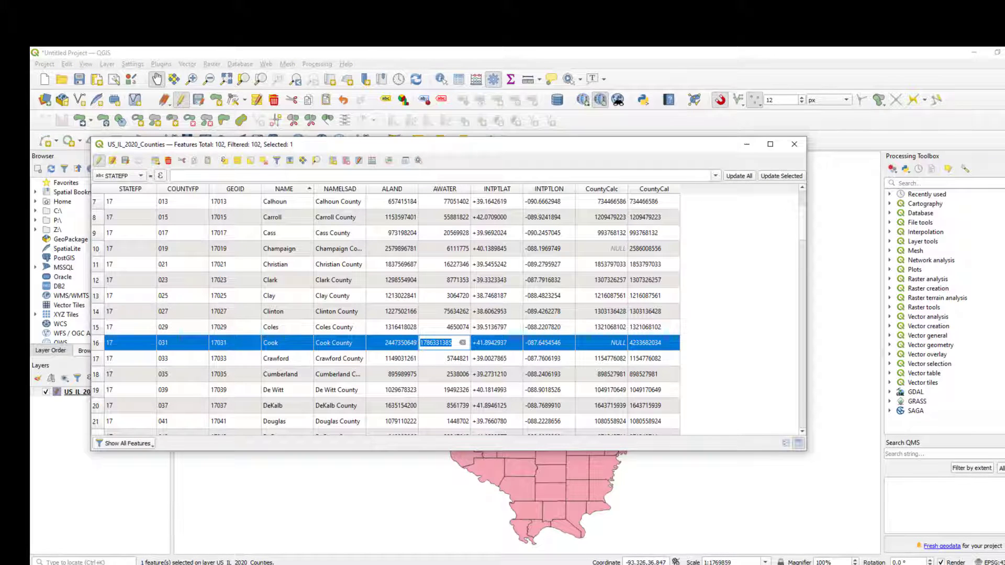
key(alt+Tab)
click(178, 334)
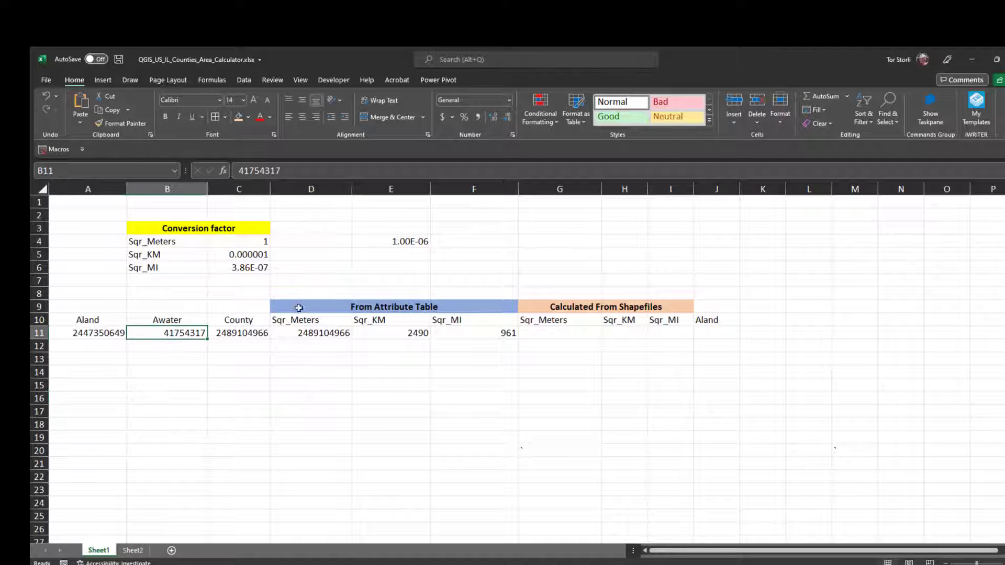
key(ctrl+v)
key(Right)
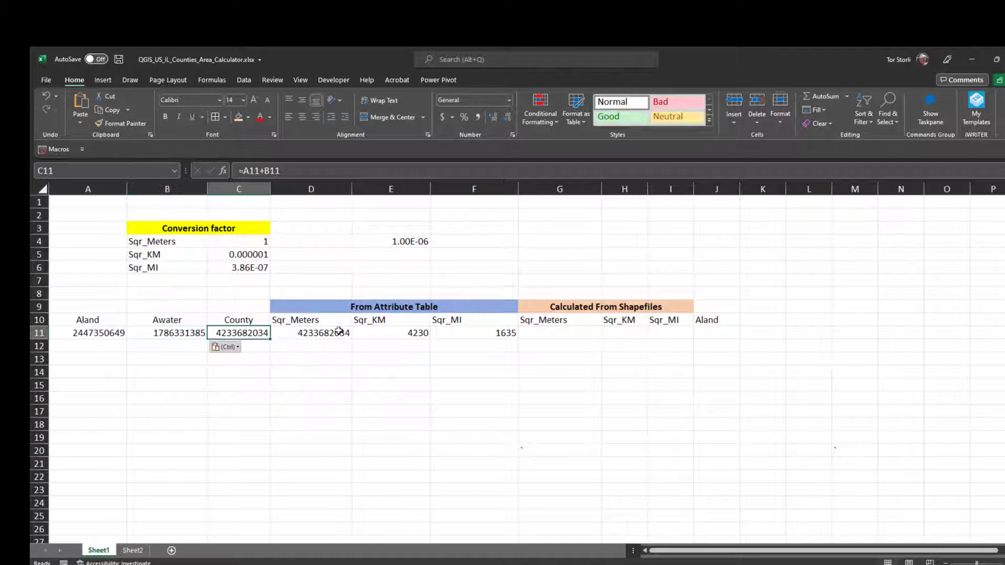
- Check Cook County's converted areas and their formulas in Sqr_KM cell E11 and Sqr_MI cell F11
click(414, 335)
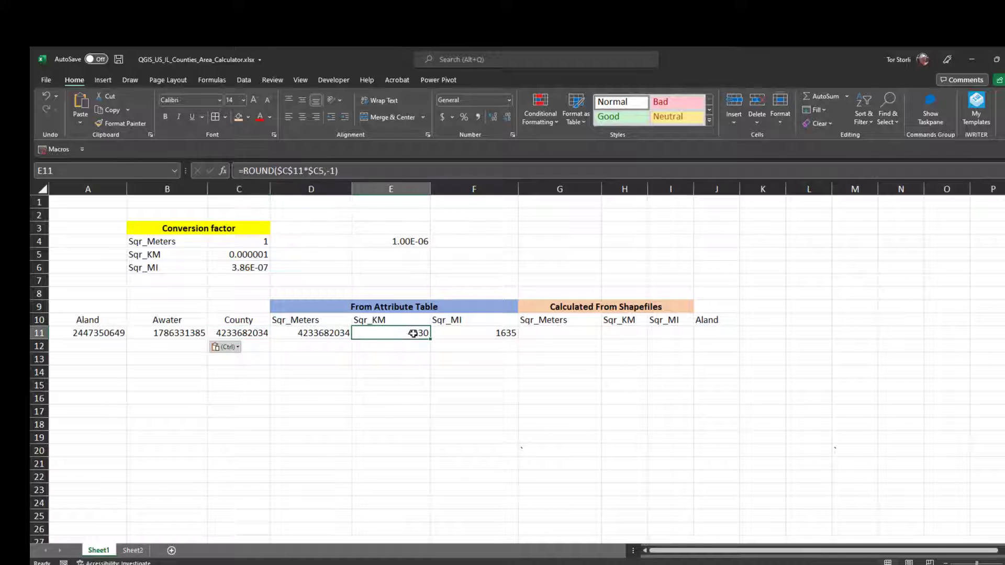
click(508, 334)
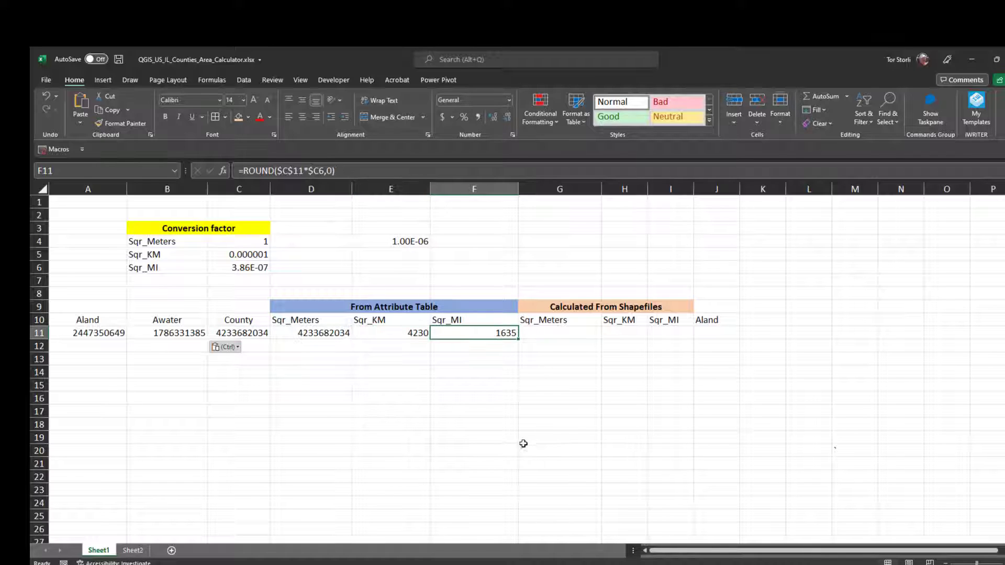
click(409, 334)
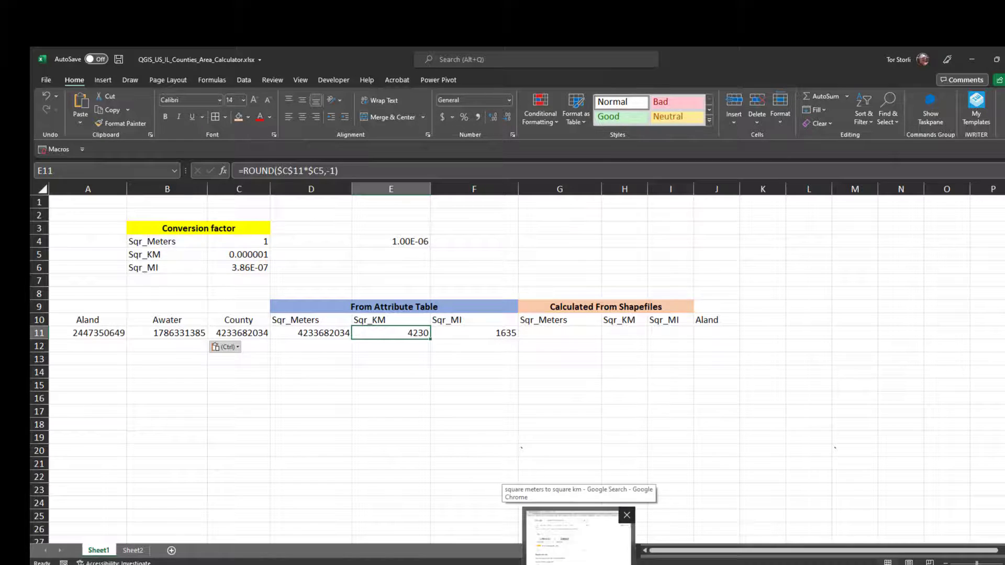
- Switch to Chrome and load the Cook County, Illinois Wikipedia article by replacing Lake with Cook in the Lake County article's address
click(628, 529)
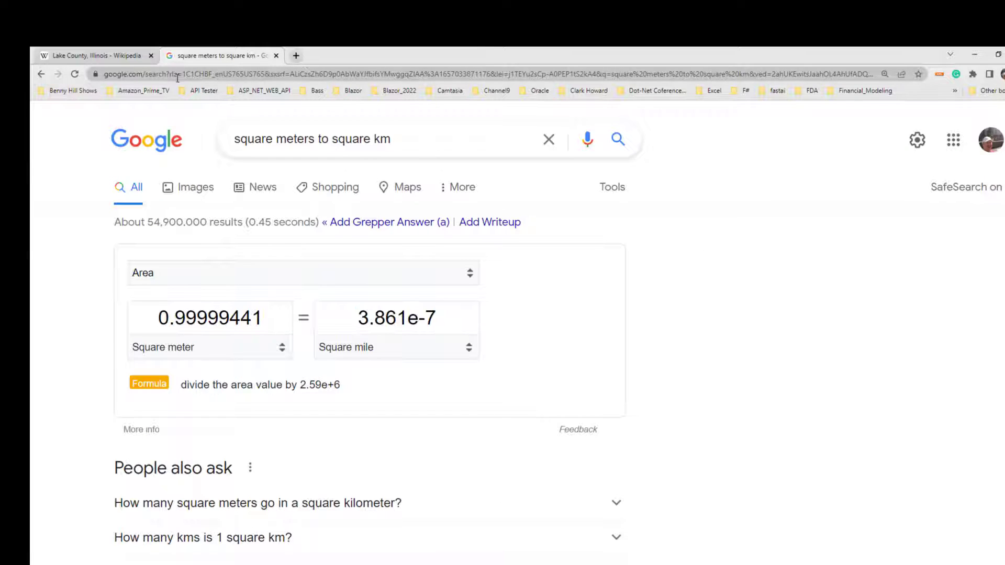
click(81, 57)
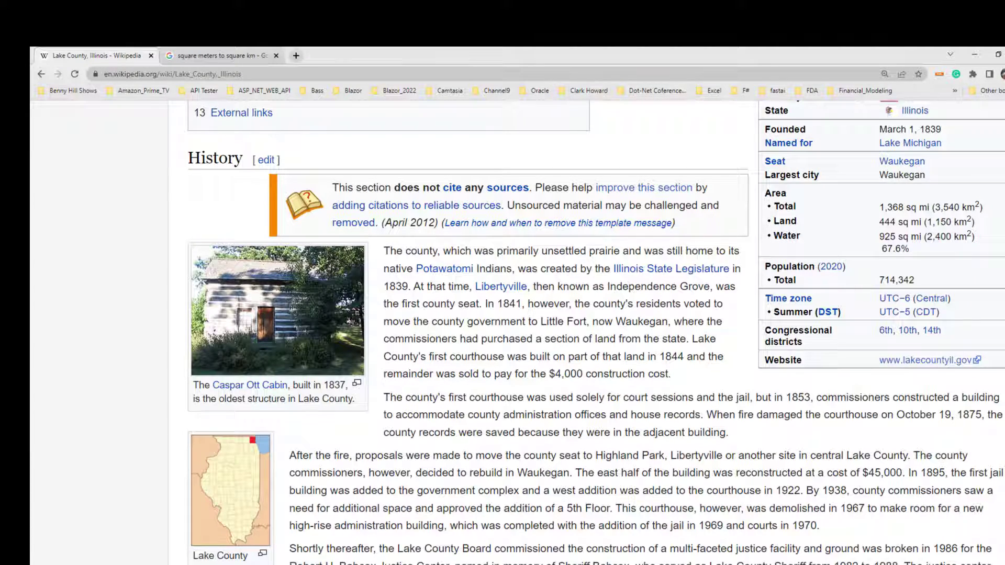
scroll(384, 156, up, 10)
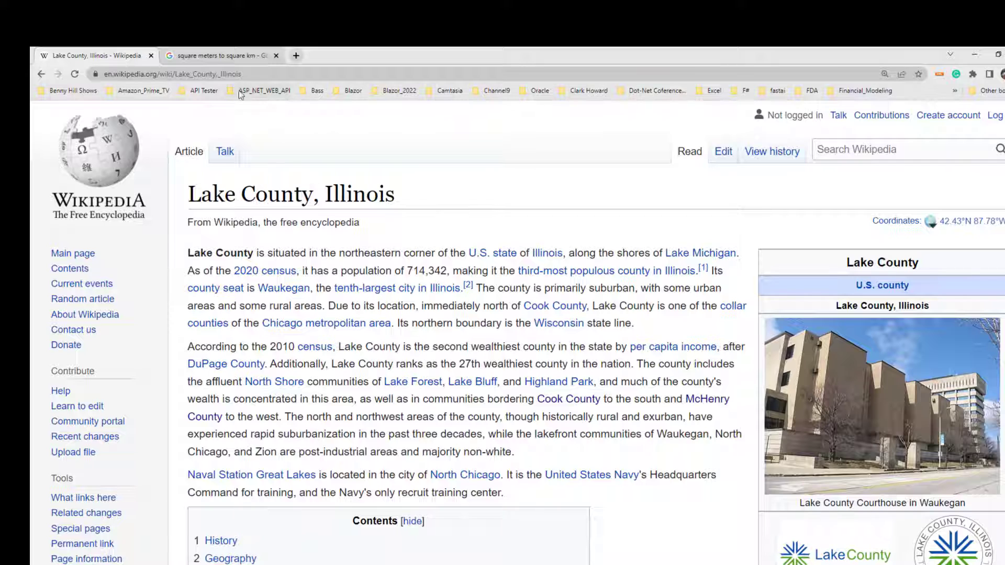
click(189, 74)
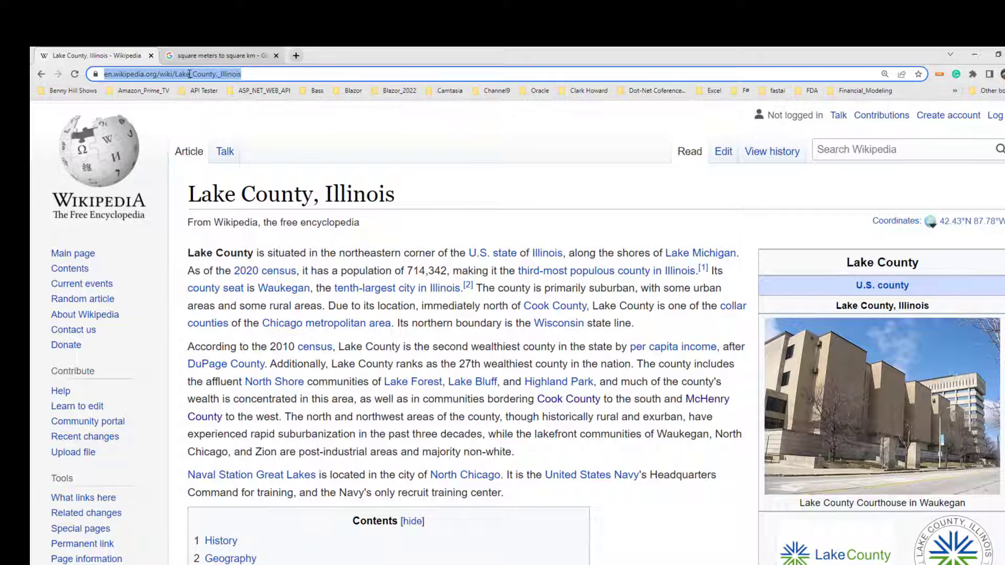
click(190, 74)
key(BackSpace)
key(BackSpace)
key(BackSpace)
key(BackSpace)
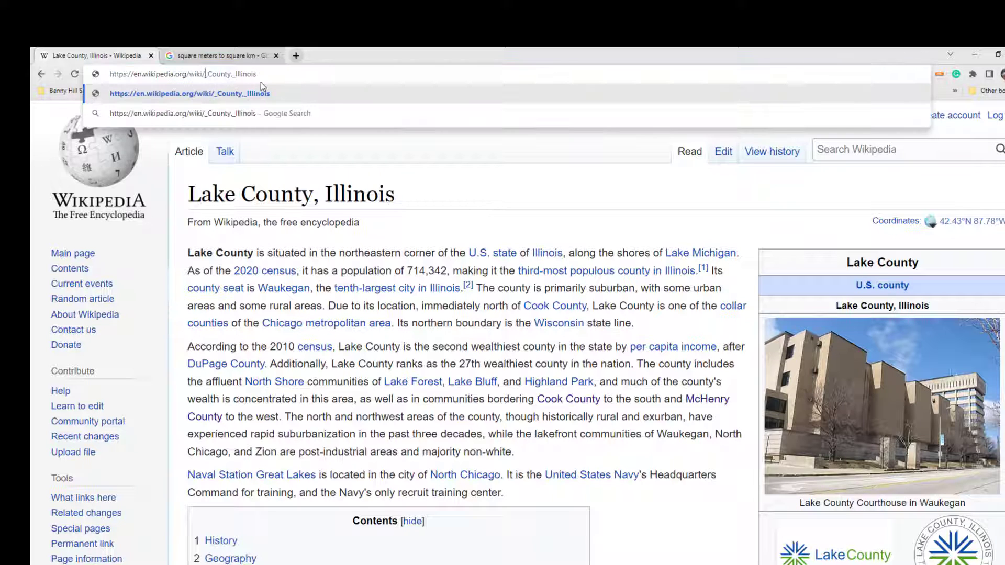
text(C)
text(ook)
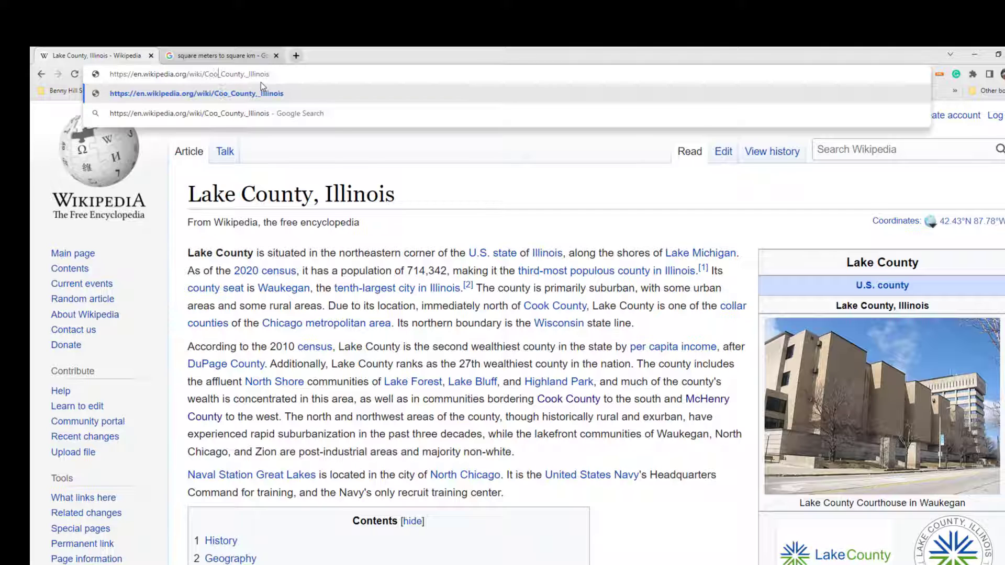
key(Return)
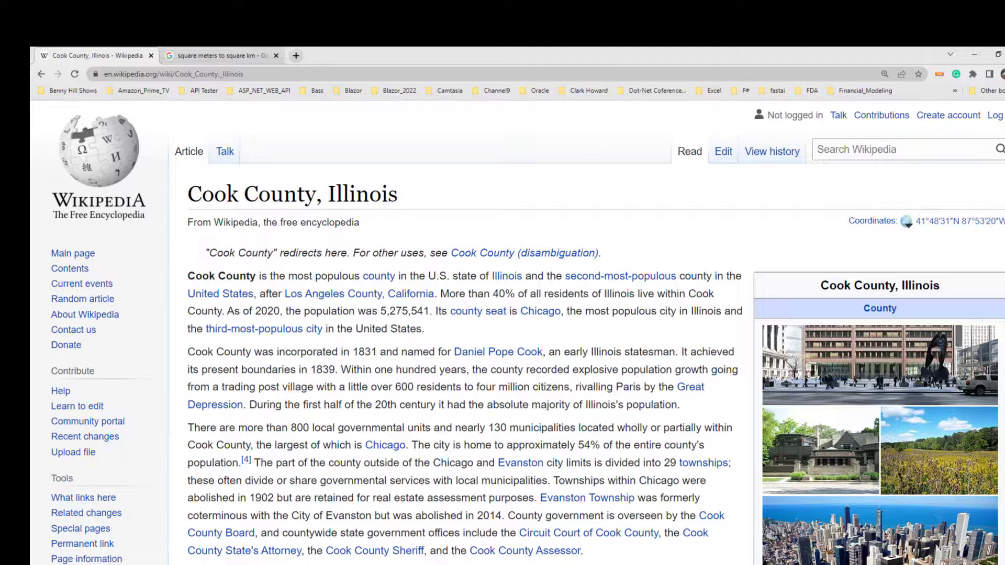
- Examine the county, land and water areas in the Area section of Cook County's Wikipedia infobox
scroll(502, 333, down, 20)
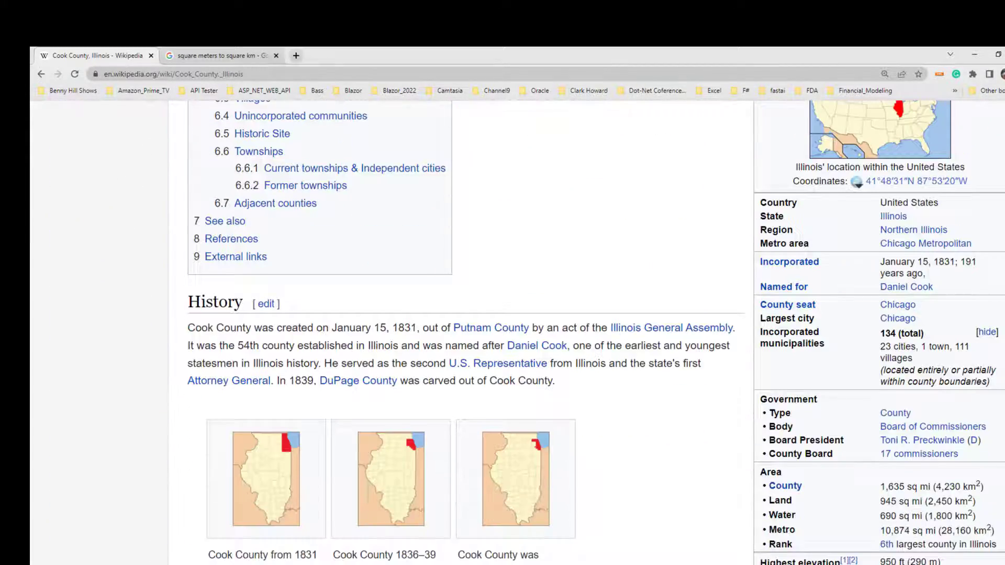
scroll(502, 333, down, 3)
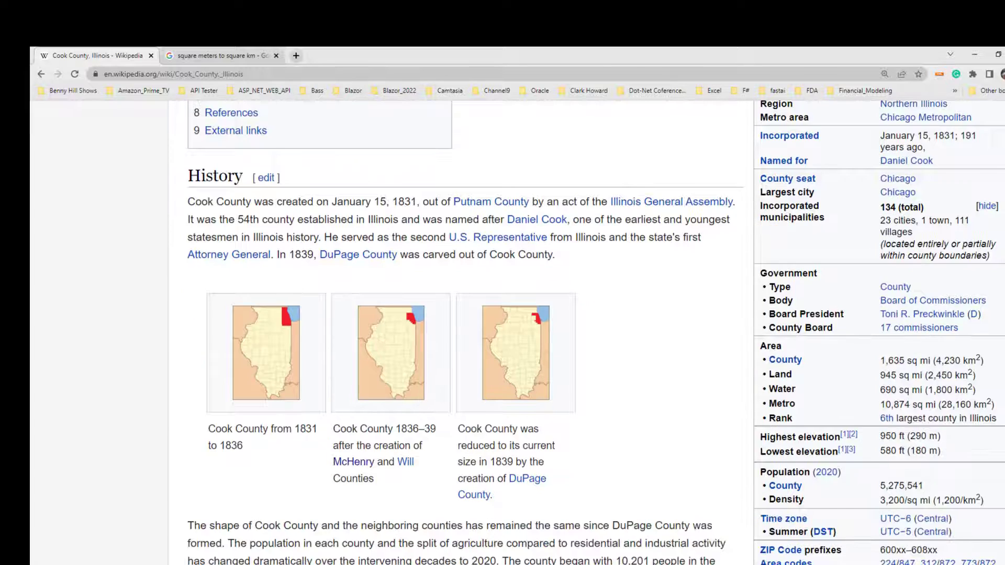
scroll(881, 269, down, 2)
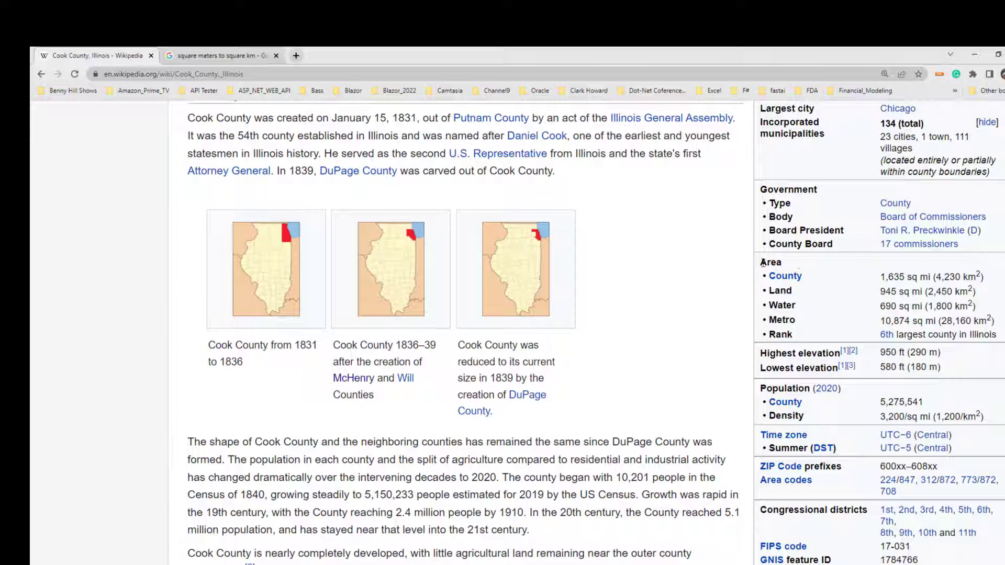
drag(762, 262, 823, 263)
click(834, 274)
drag(769, 291, 801, 305)
click(849, 308)
drag(881, 291, 970, 291)
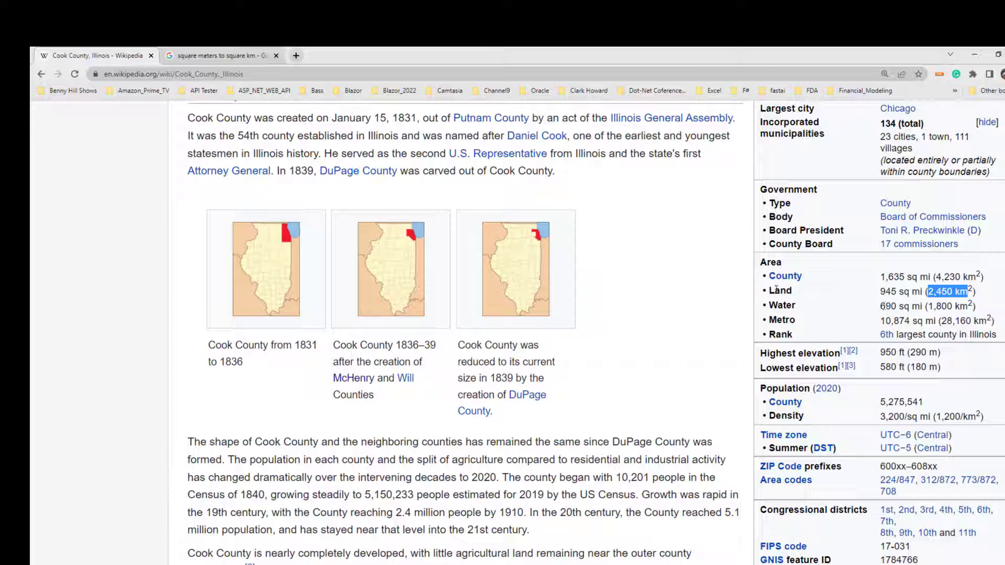
double_click(781, 305)
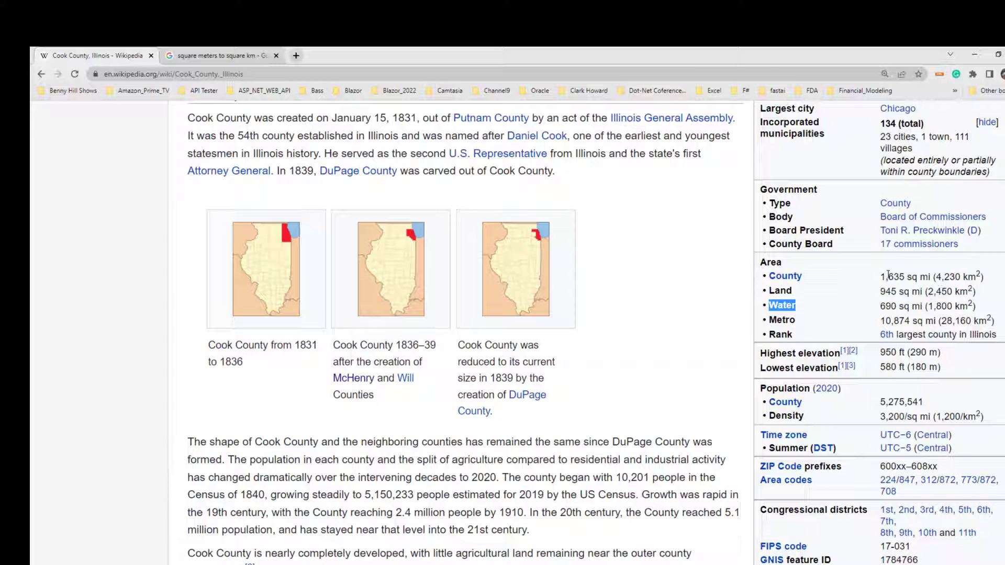
double_click(889, 276)
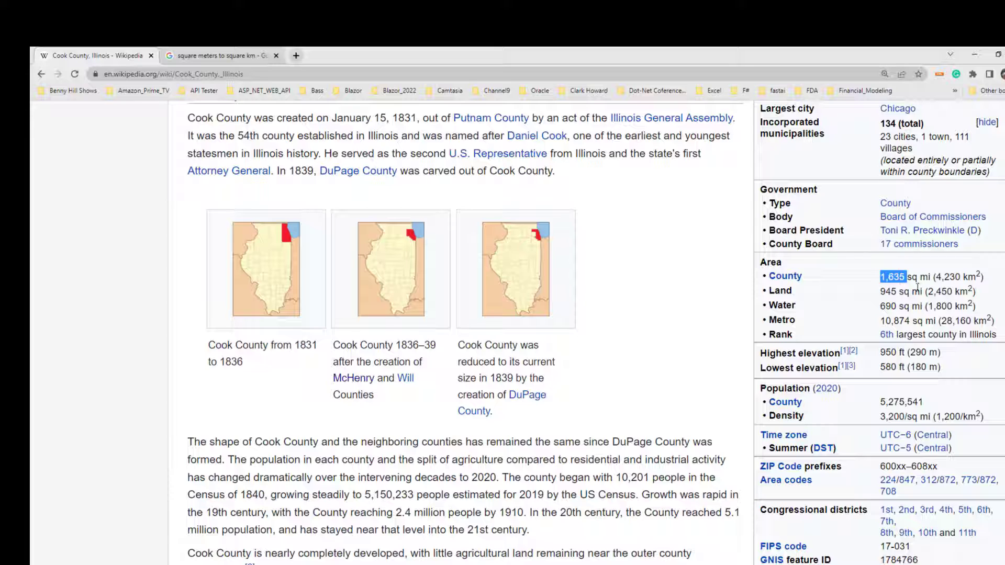
click(950, 277)
- Switch to the Excel calculator, restore it to a smaller window and place it beside the Wikipedia Area figures
key(alt+Tab)
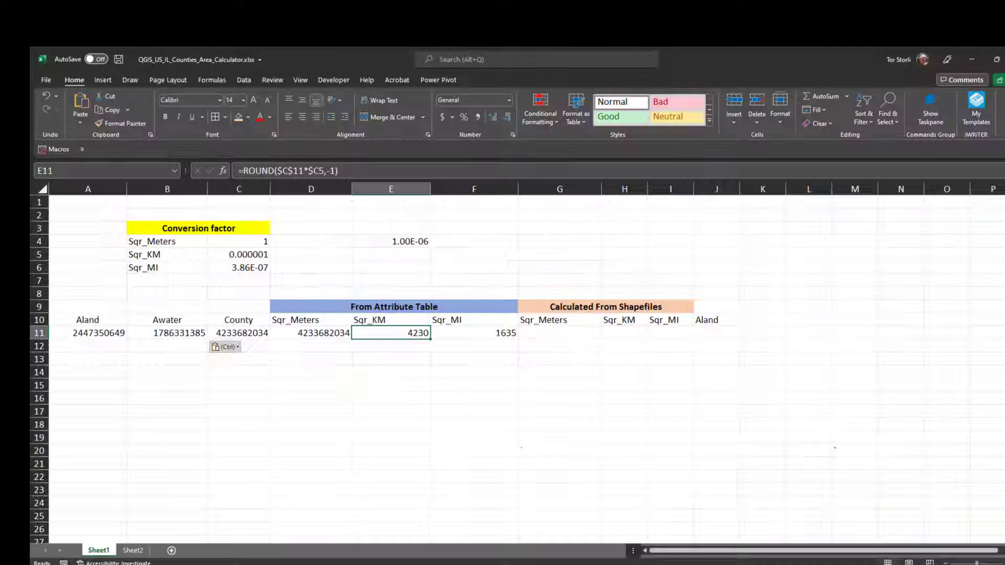
click(997, 60)
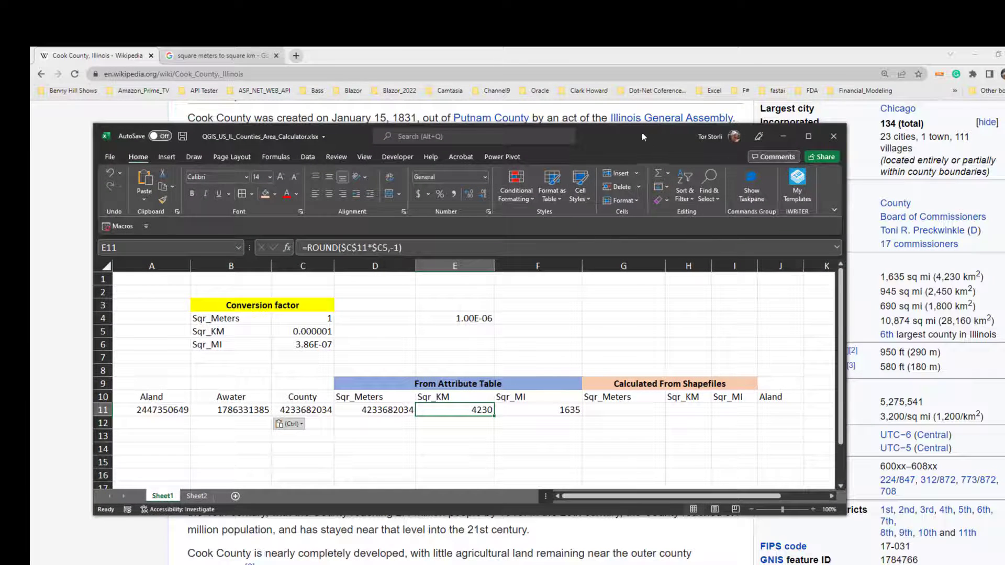
drag(641, 134, 547, 92)
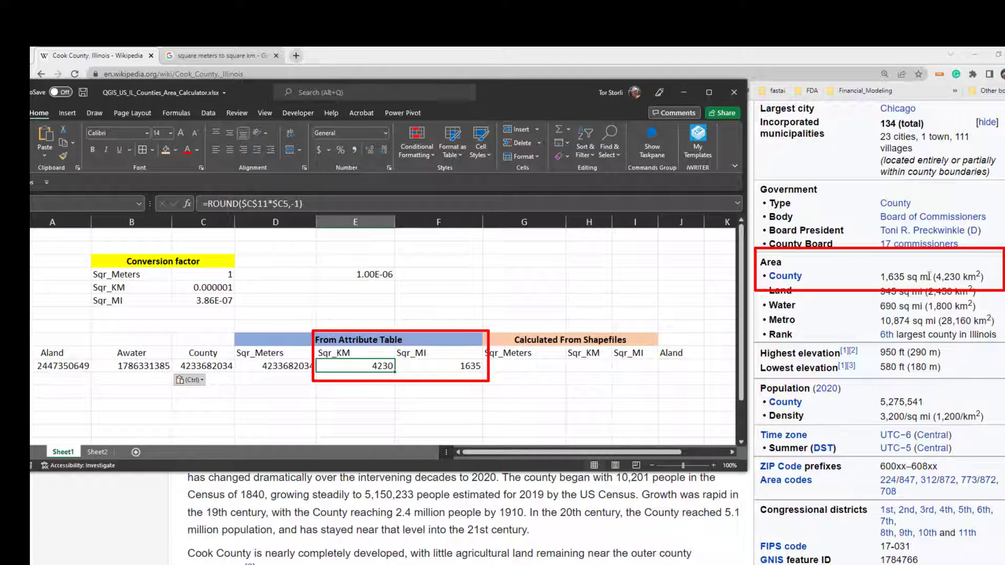
- Compare the Sqr_KM and Sqr_MI results in E11 and F11 with Wikipedia's total area for Cook County
click(472, 371)
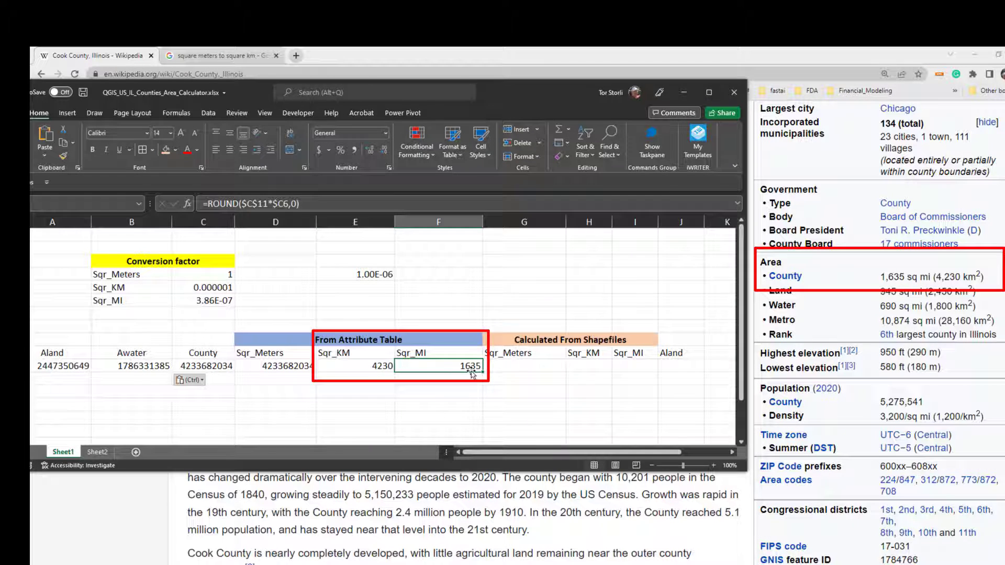
click(376, 368)
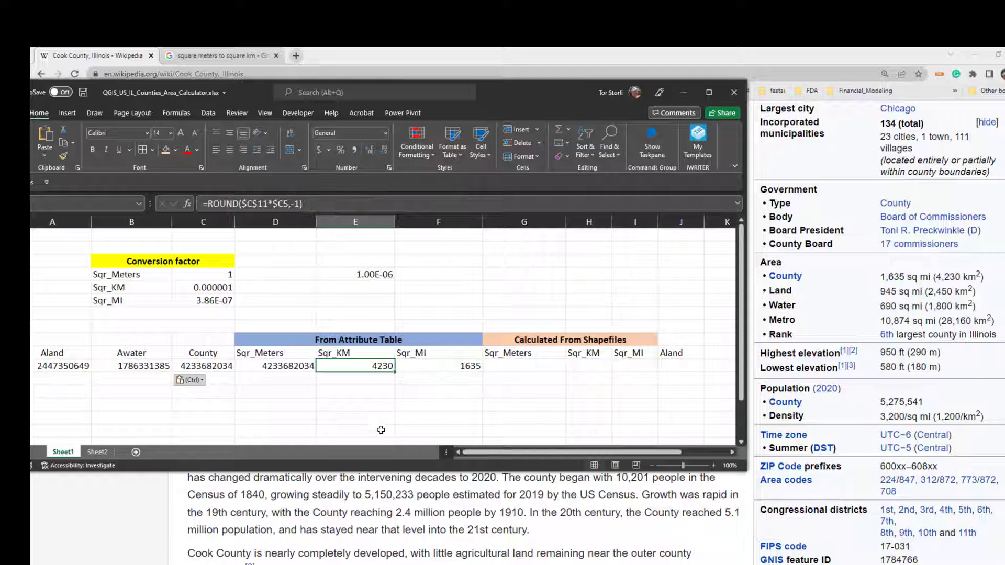
click(397, 422)
click(384, 369)
click(504, 405)
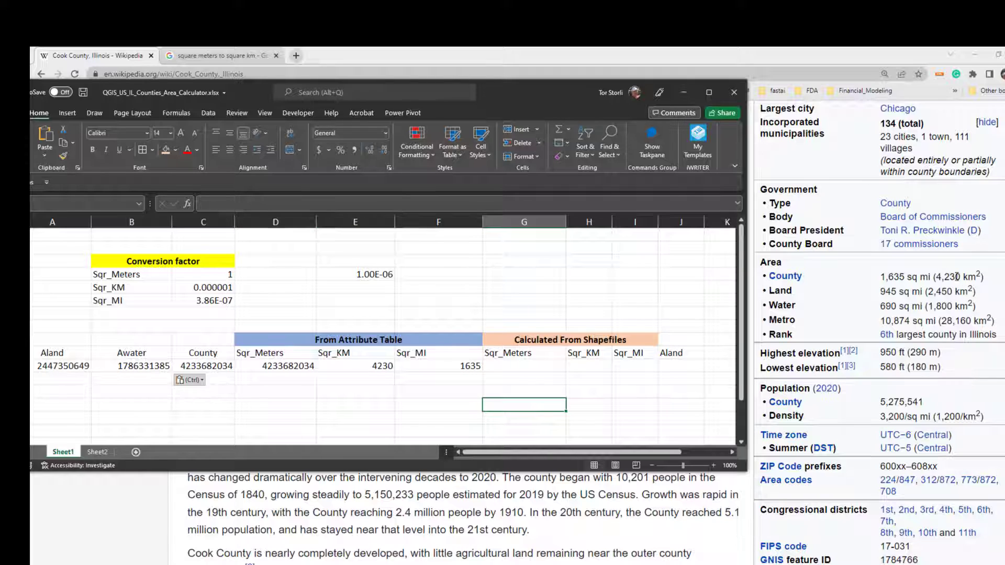
double_click(889, 277)
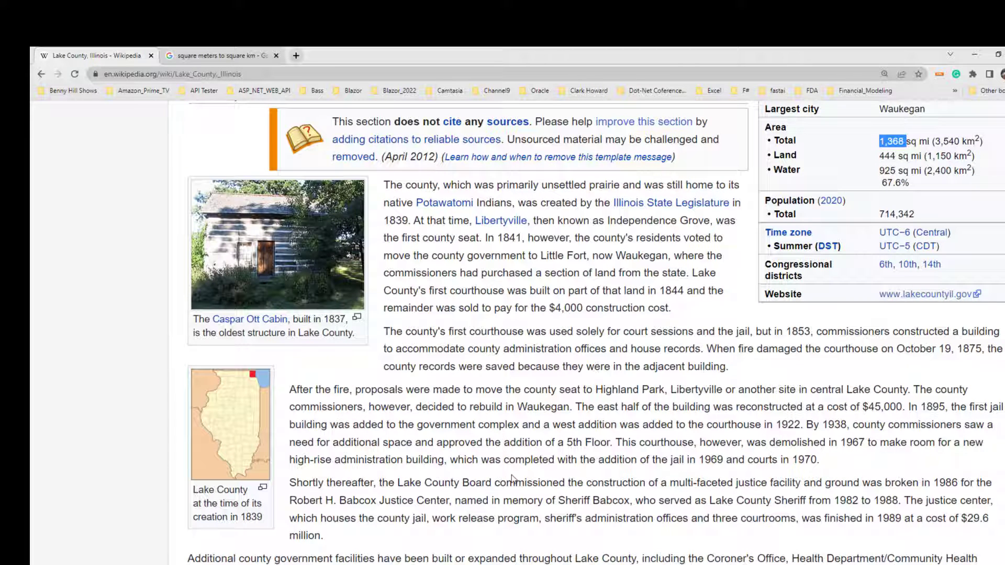
- Examine the Land and Water entries in the Area section of Lake County's Wikipedia infobox
double_click(783, 156)
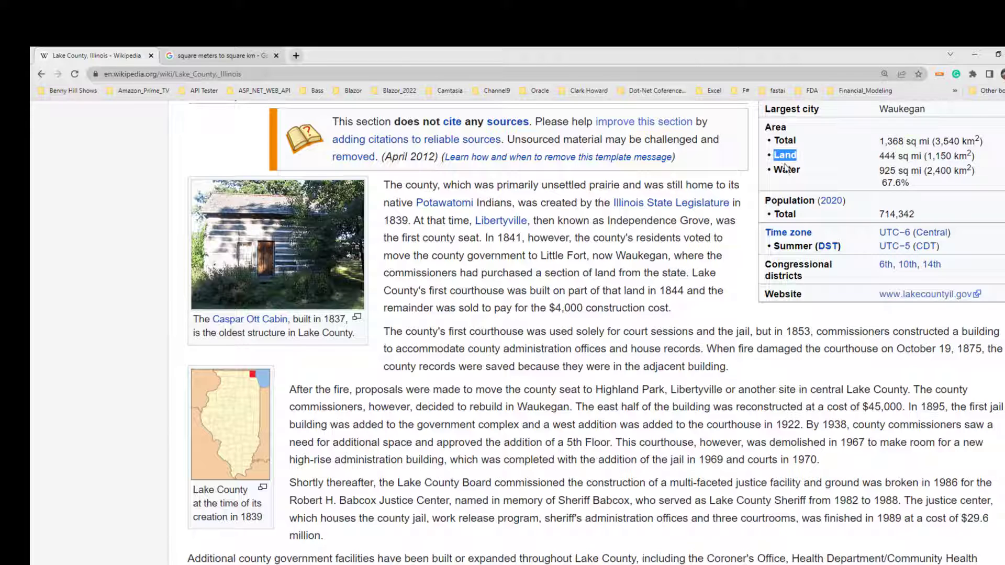
double_click(786, 169)
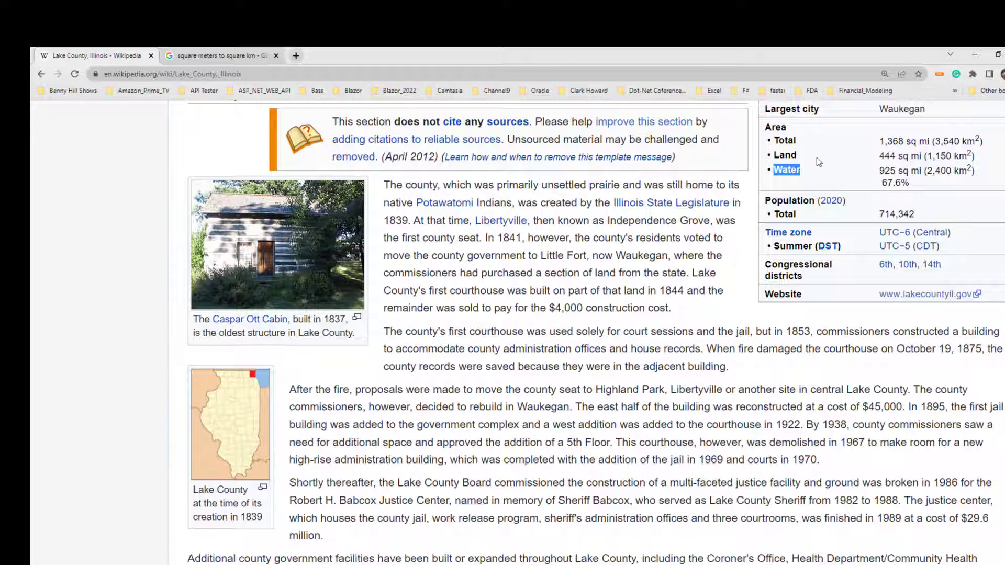
click(784, 156)
- Switch to the QGIS attribute table and place it beside the Wikipedia Area figures with Lake County's row in view
key(alt+Tab)
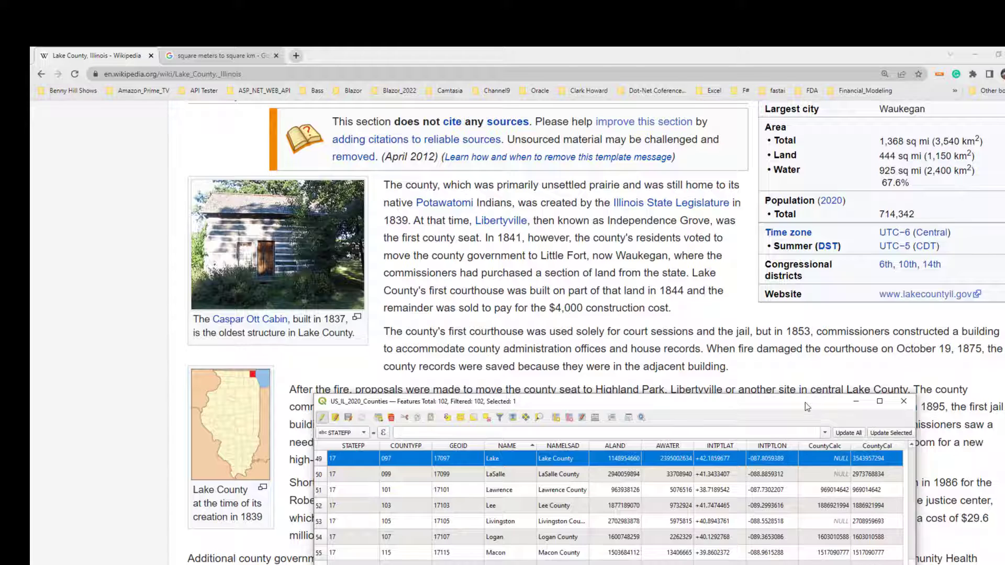
drag(805, 403, 604, 339)
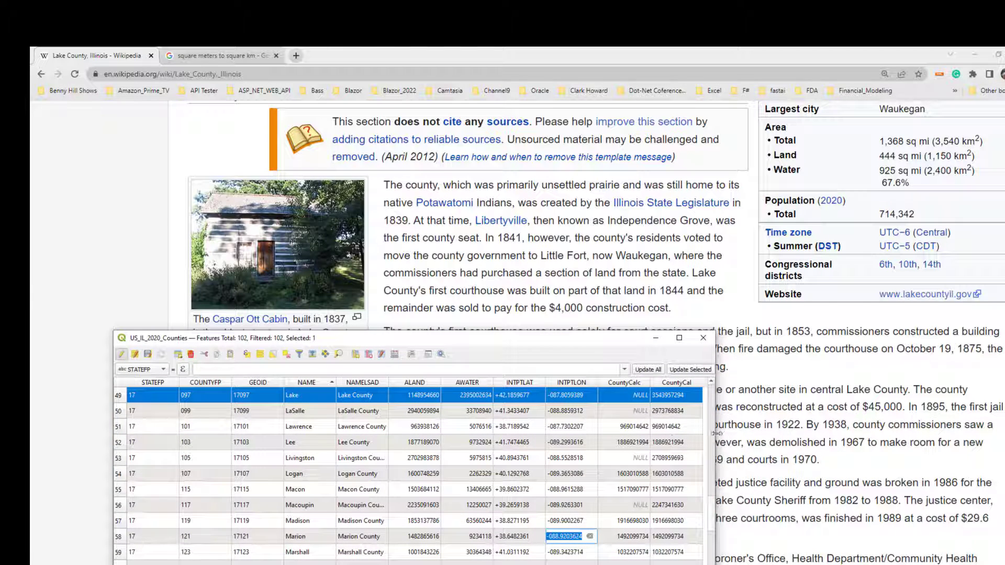
double_click(558, 488)
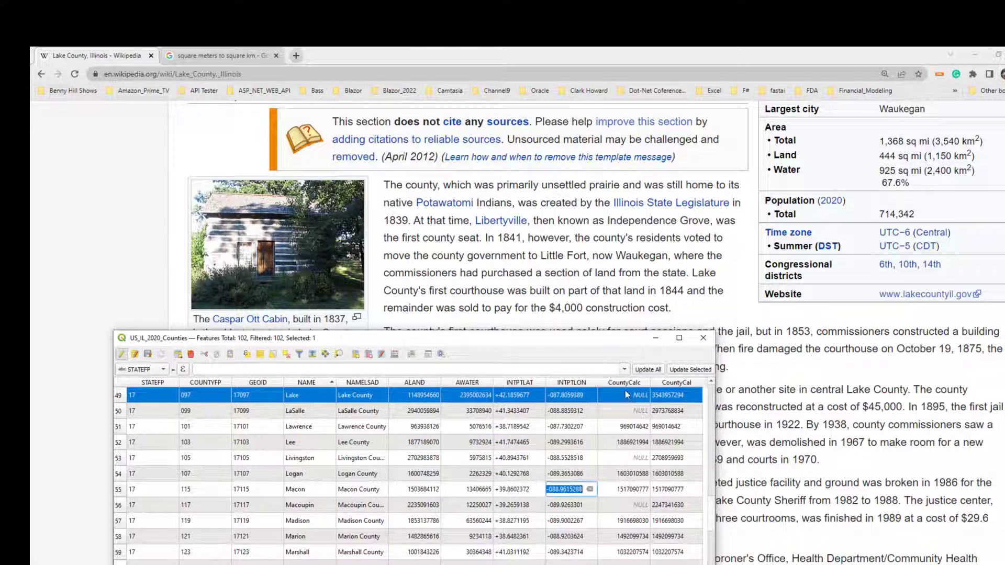
drag(575, 339, 540, 232)
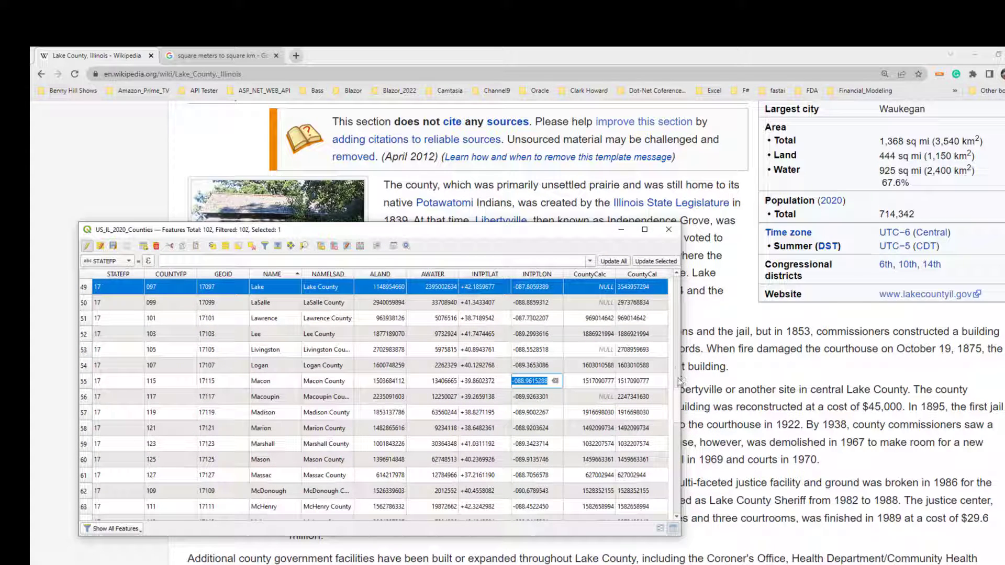
mouse_move(681, 376)
mouse_down()
mouse_move(701, 373)
mouse_move(674, 374)
mouse_up()
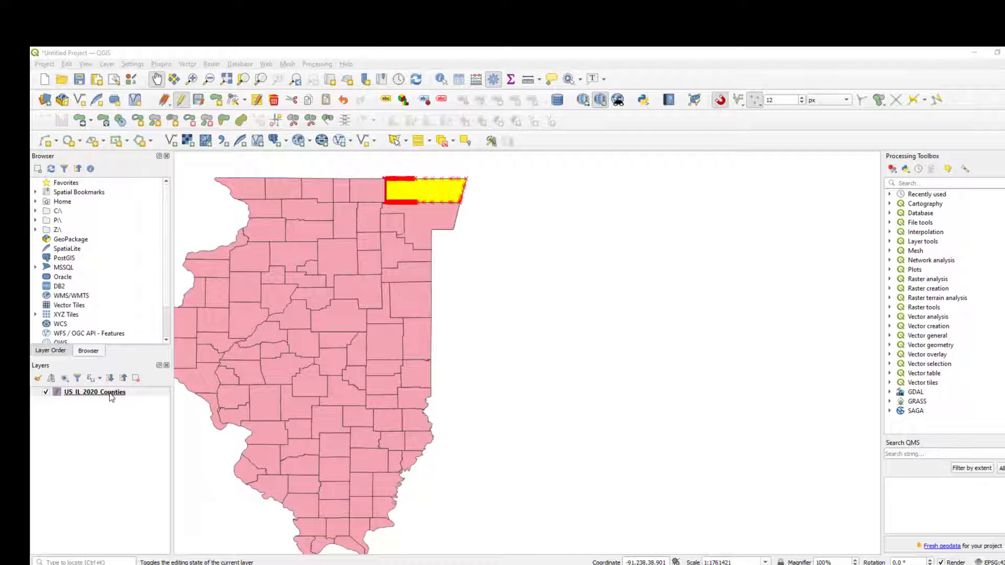
- Open the attribute table of the US_IL_2020_Counties layer, resize it to show all columns and place it over the map
right_click(110, 393)
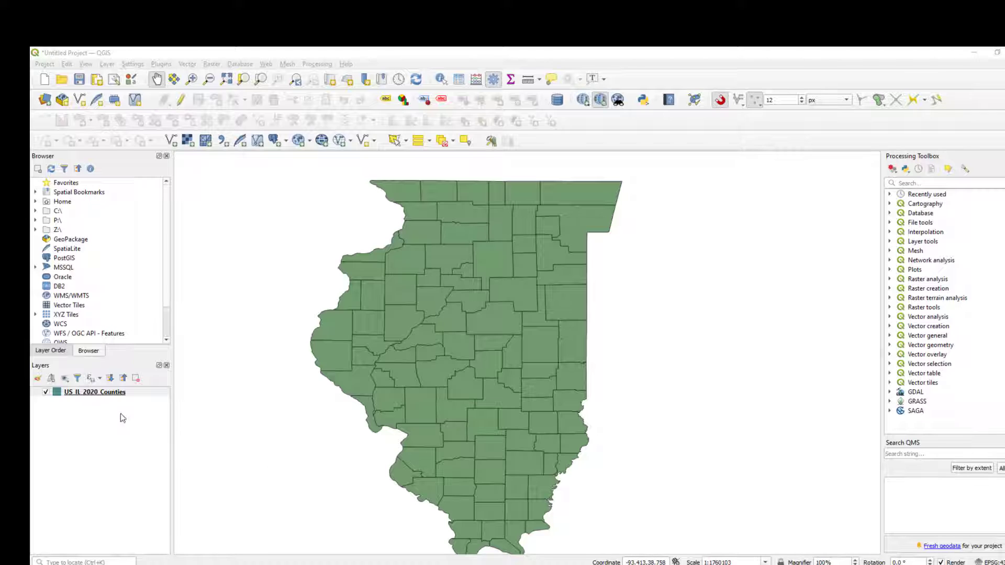
right_click(104, 392)
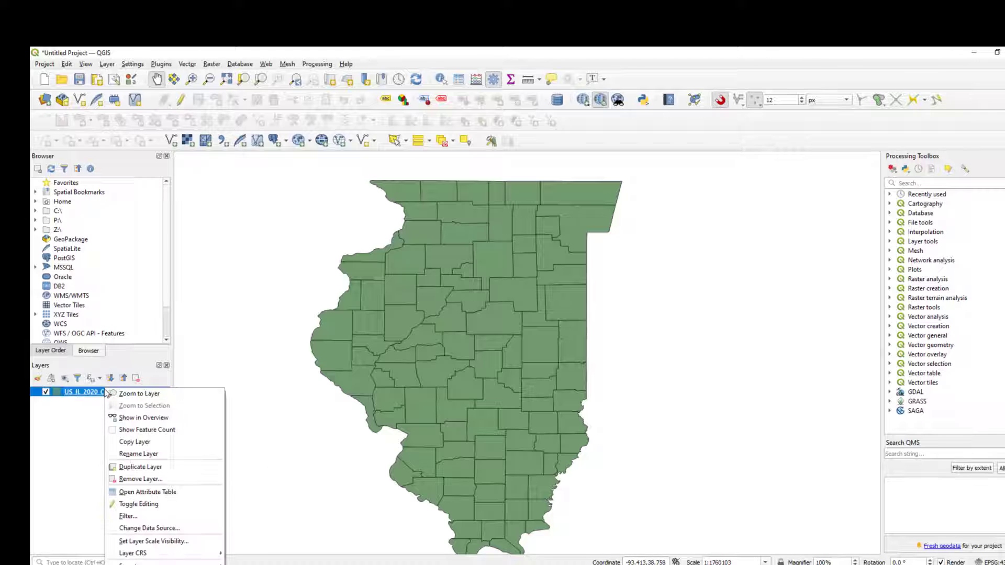
click(128, 495)
drag(840, 161, 479, 177)
drag(948, 250, 231, 287)
drag(149, 167, 817, 154)
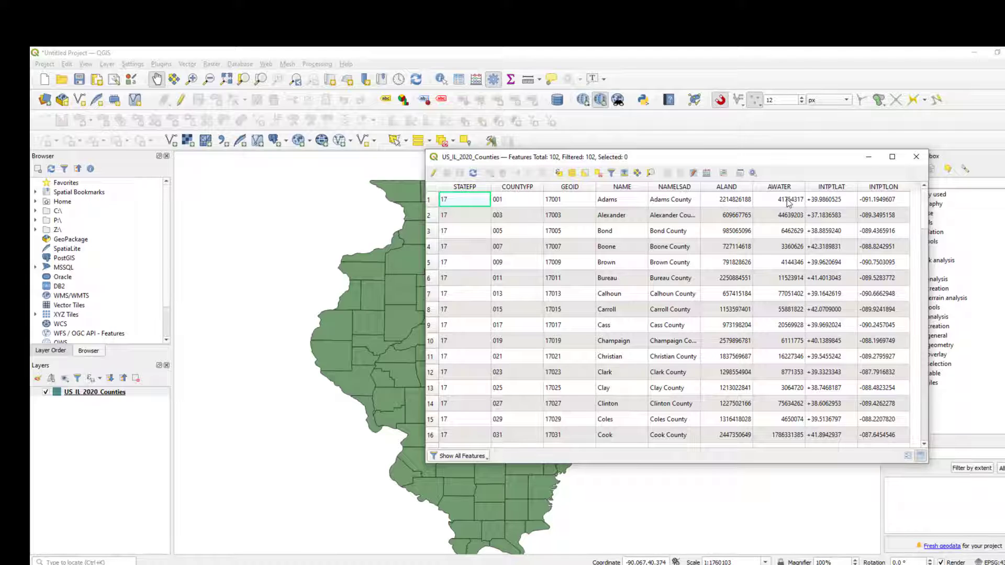
drag(789, 160, 698, 158)
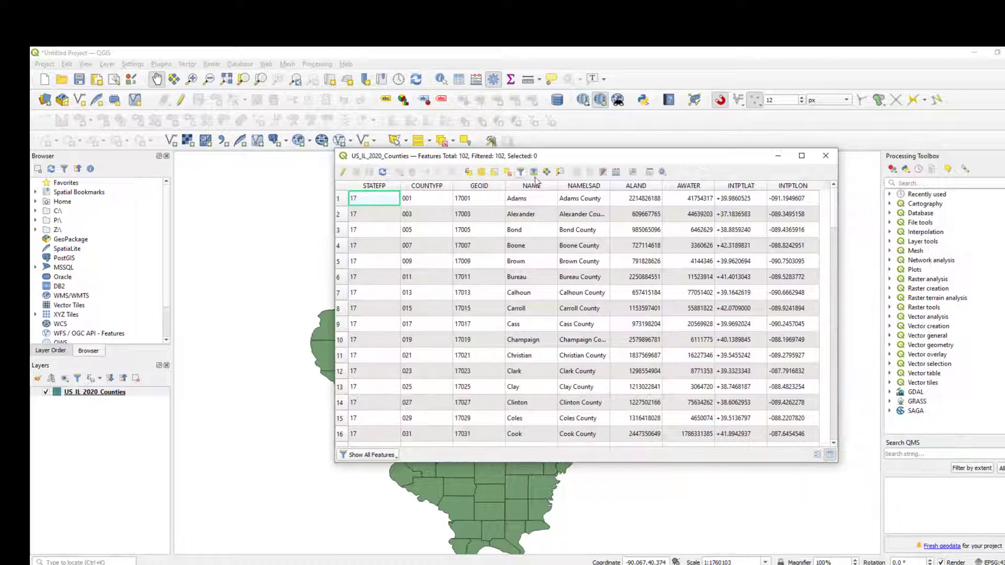
- Start a new field in the Field Calculator named CalcSqrKM with the field type Text (string)
click(613, 177)
click(440, 203)
text(CalcSqrKM)
click(468, 322)
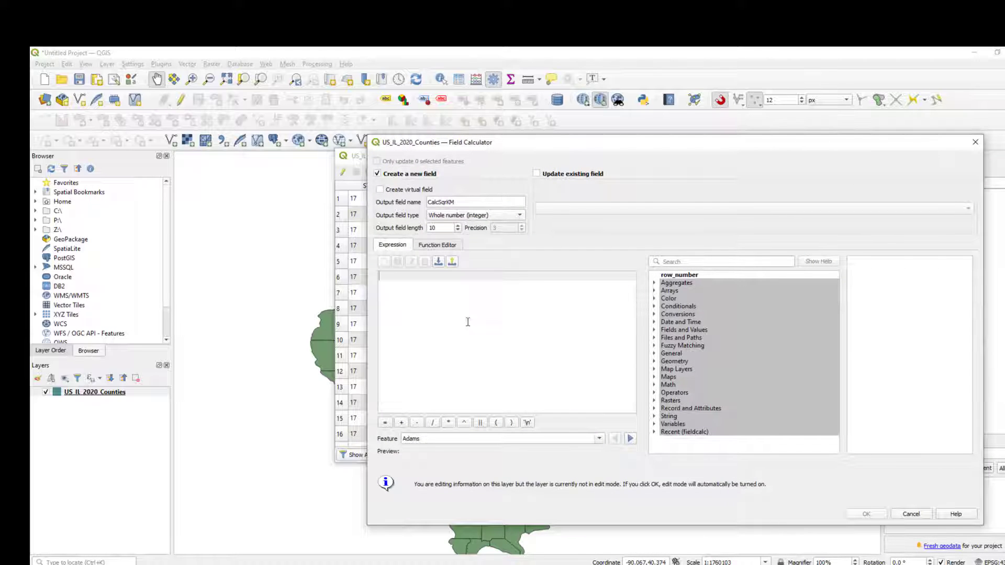
click(484, 218)
click(459, 250)
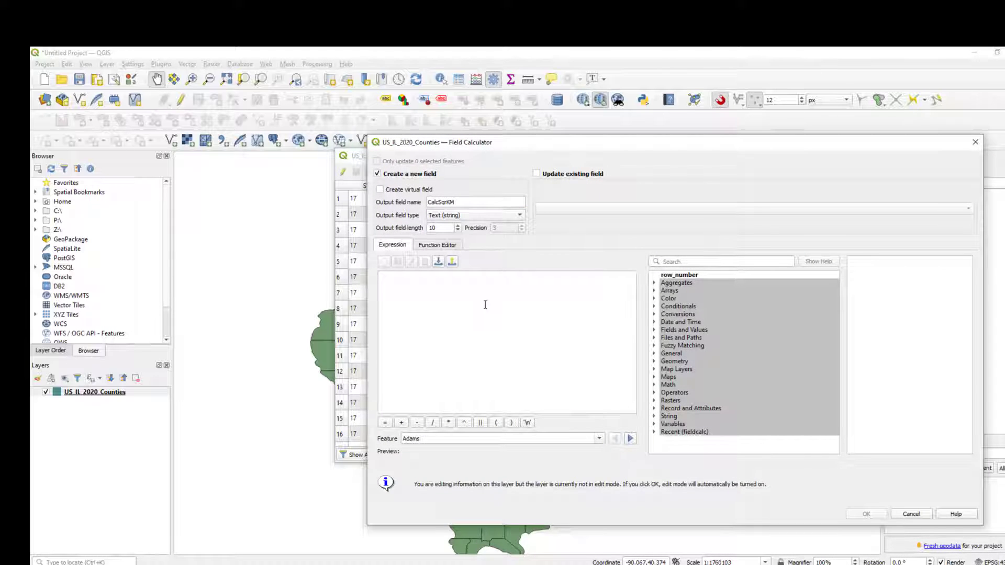
drag(585, 143, 522, 189)
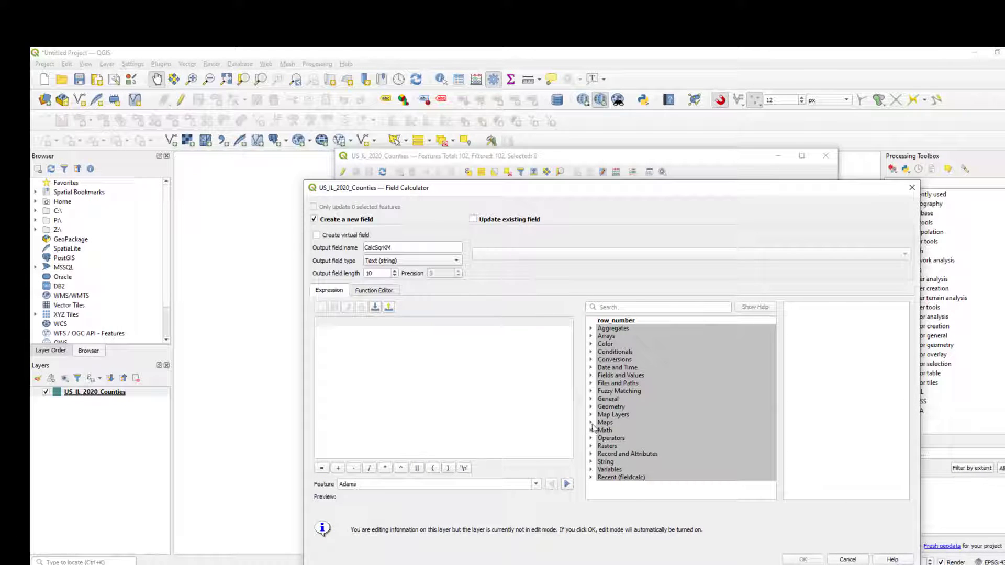
- Build the expression Round($area * 0.000001) using the $area function from the Geometry group
double_click(616, 408)
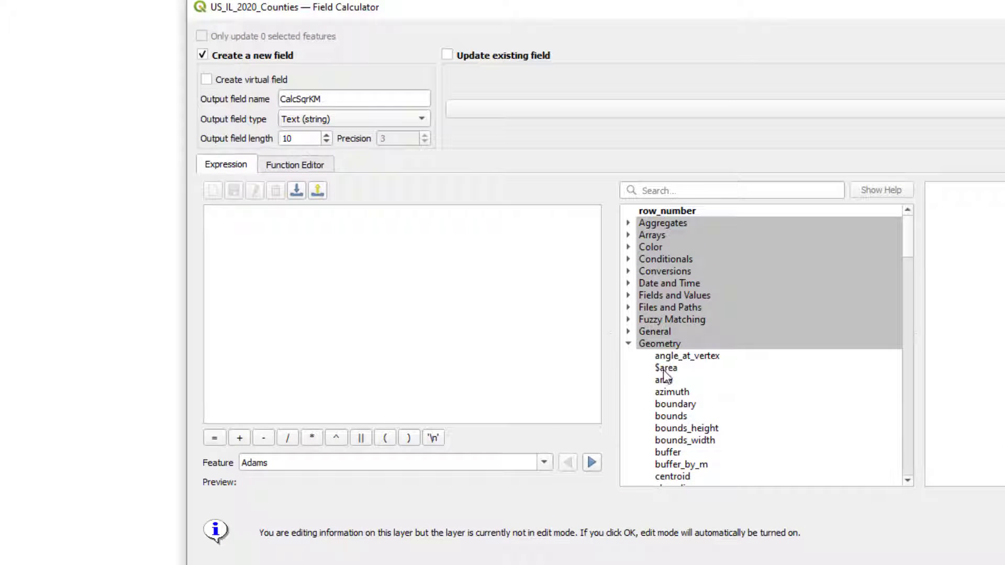
click(666, 370)
double_click(666, 369)
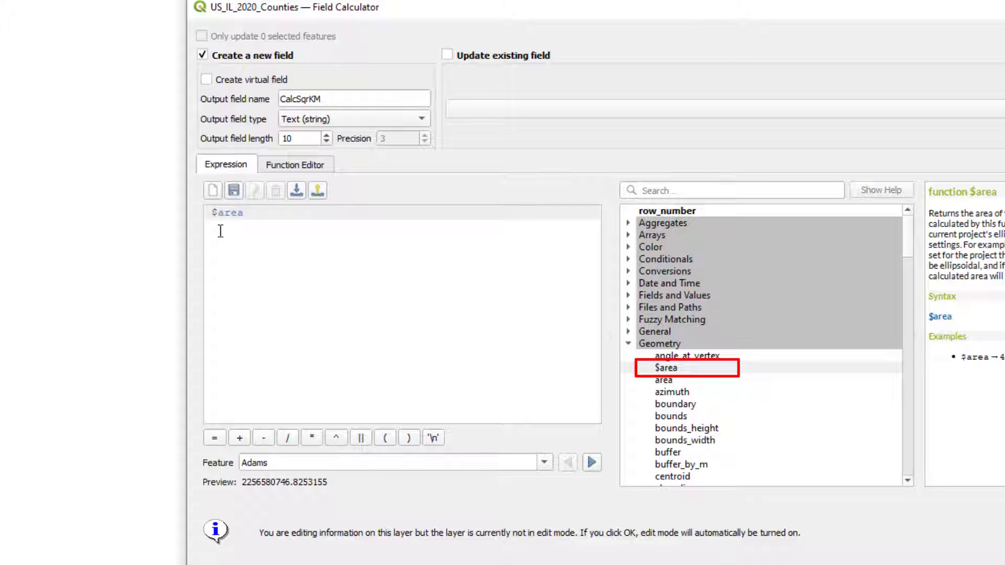
text(Round)
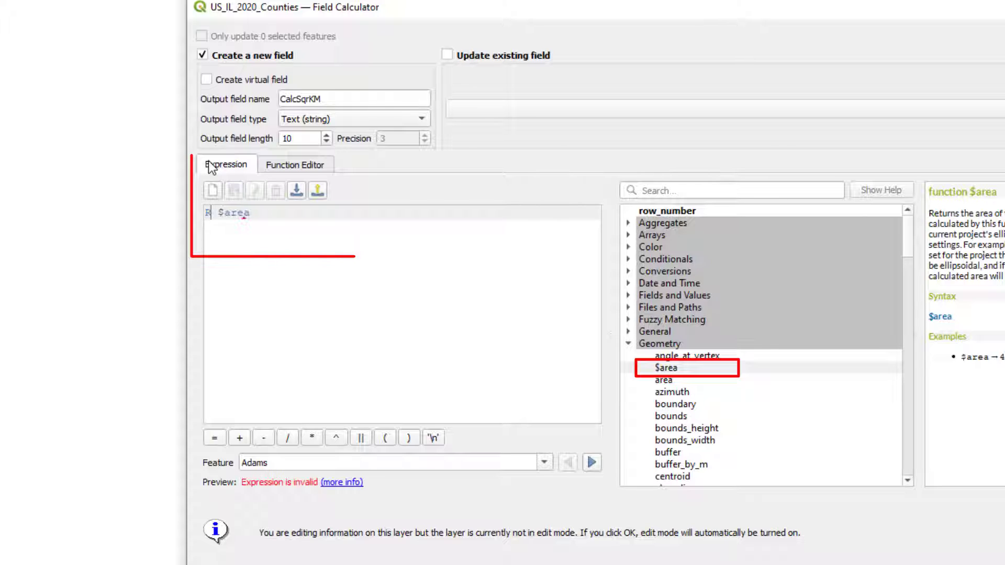
text(()
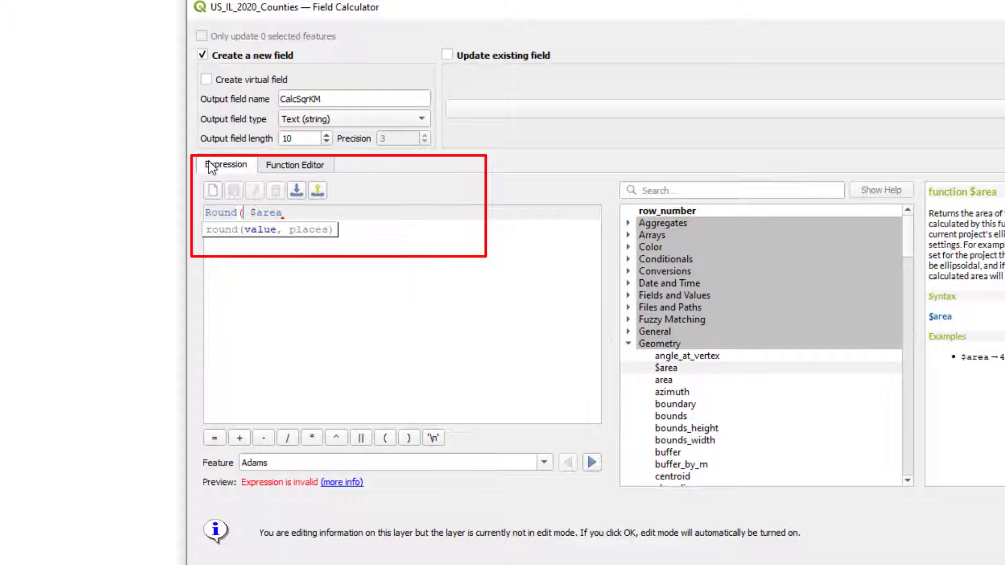
key(Delete)
key(Right)
key(Right)
key(Right)
key(Right)
text(* 0.0000)
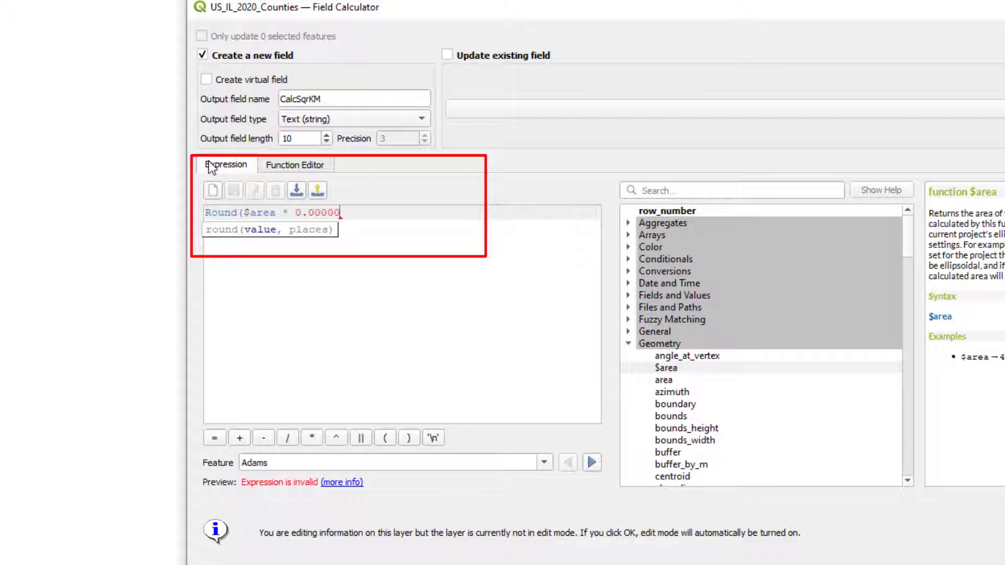
text(01))
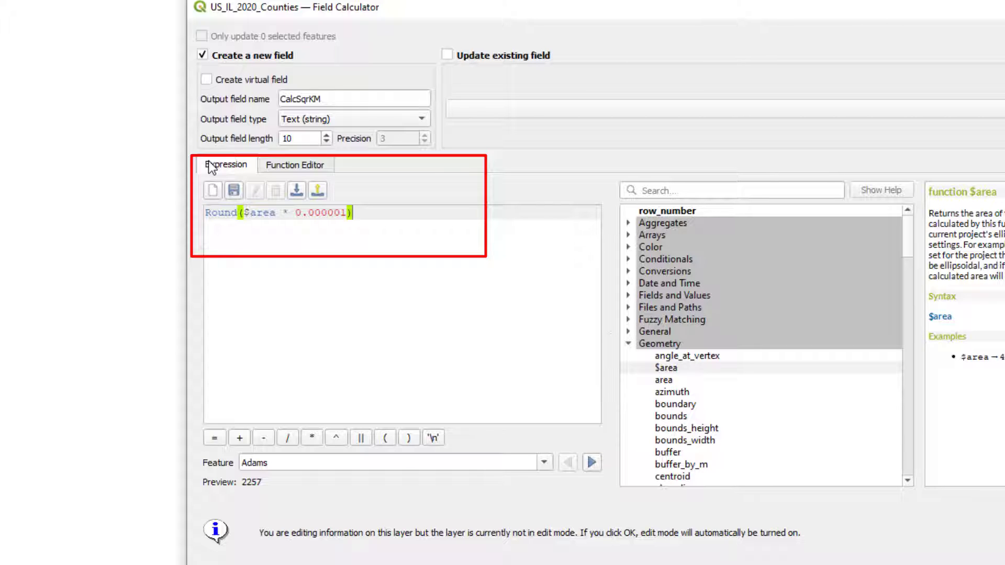
- Extend the expression to Round(($area * 0.000001),-1), create the CalcSqrKM field and bring its column into view
click(243, 211)
text(()
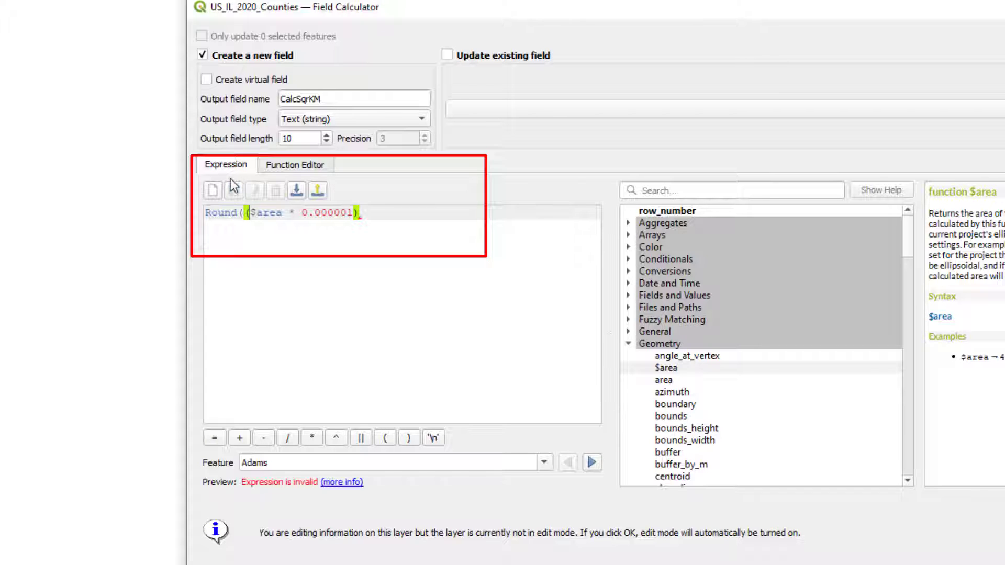
click(370, 212)
text(,-)
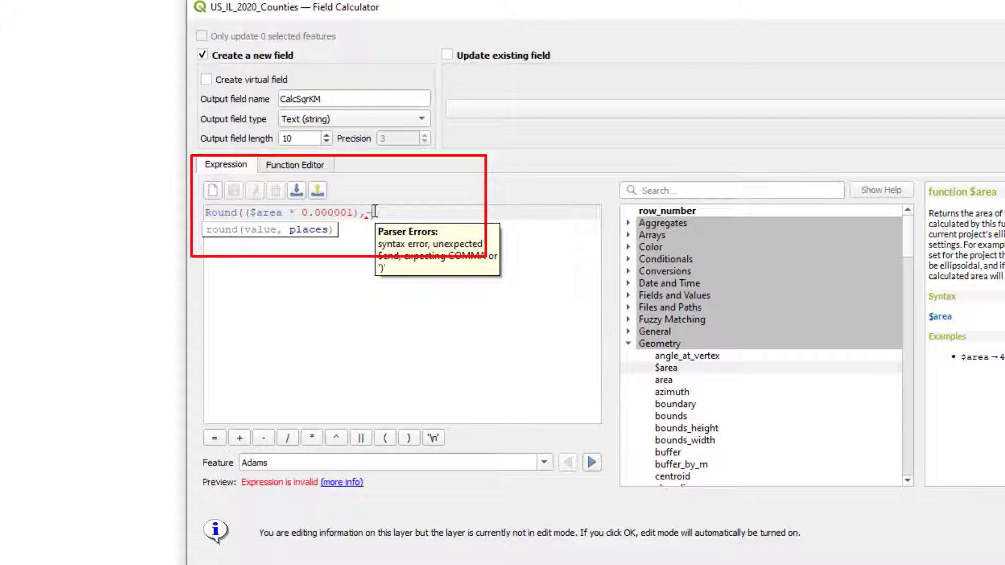
text(1))
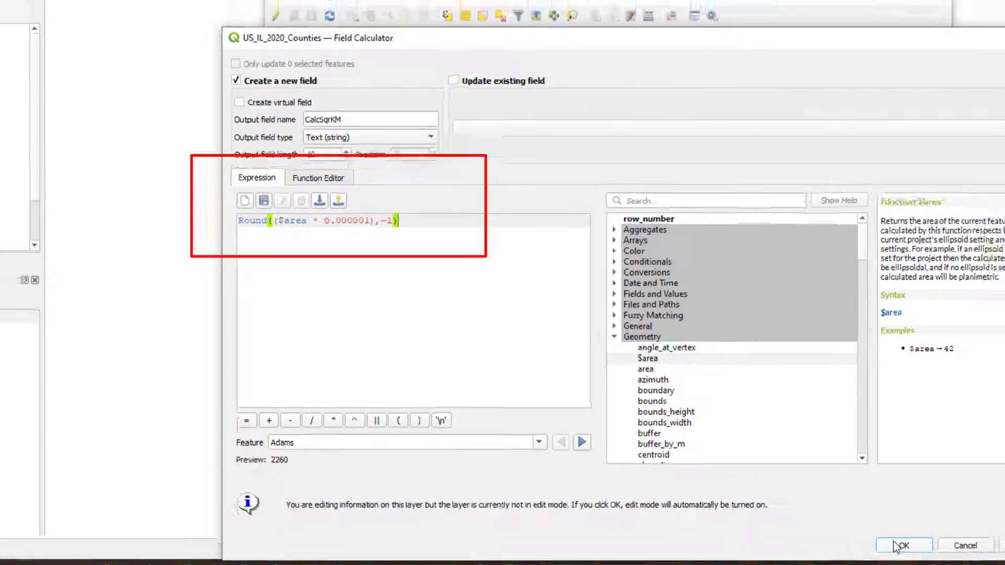
click(898, 546)
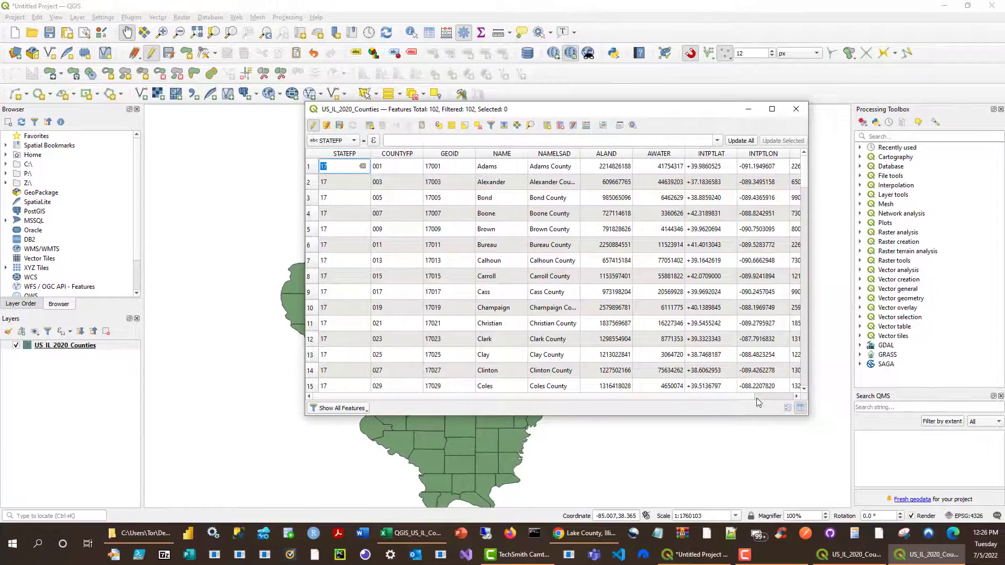
drag(747, 396, 801, 401)
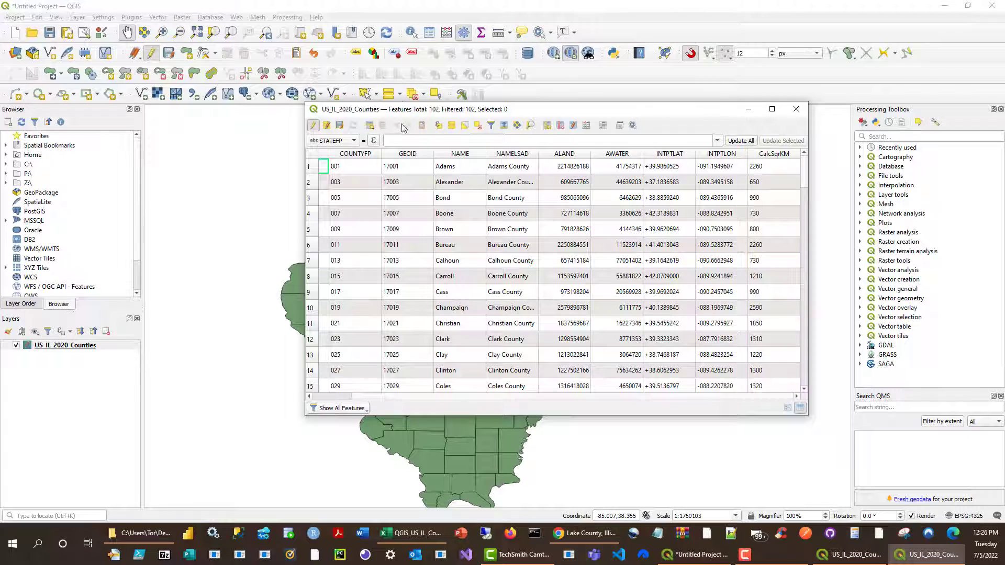
- Start another new field in the Field Calculator named CalcSqrMI with the field type Text (string)
click(585, 126)
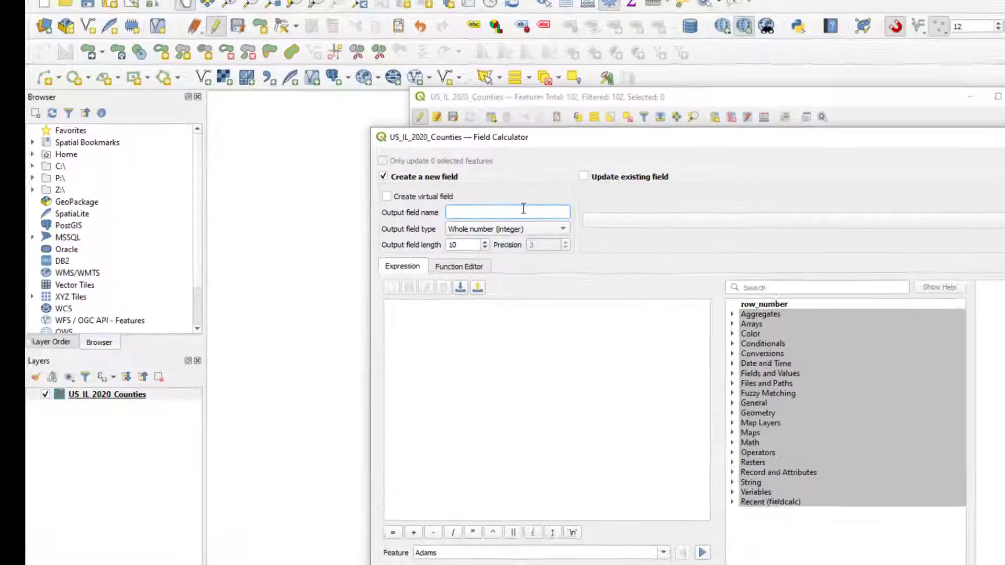
text(CalcSqr)
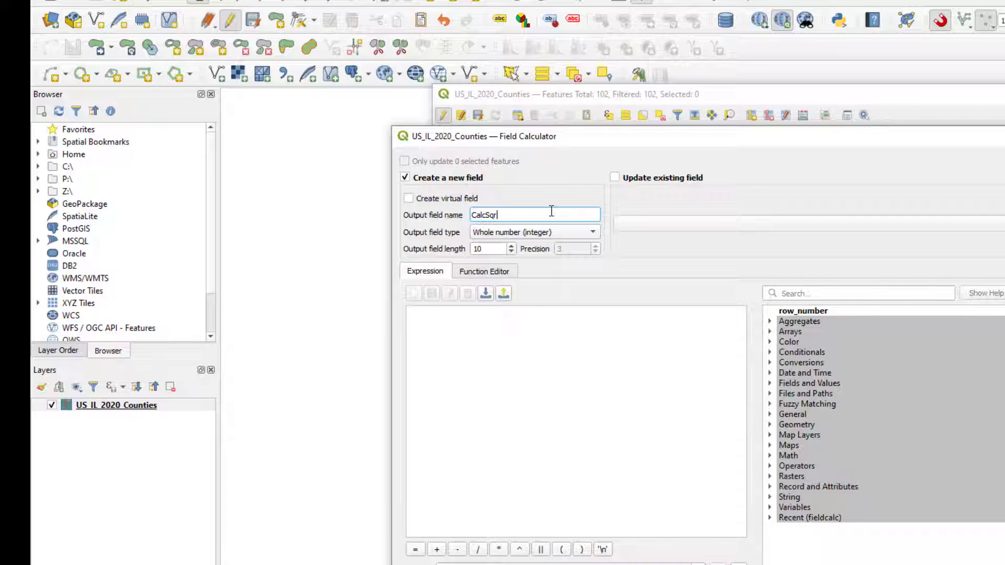
text(MI)
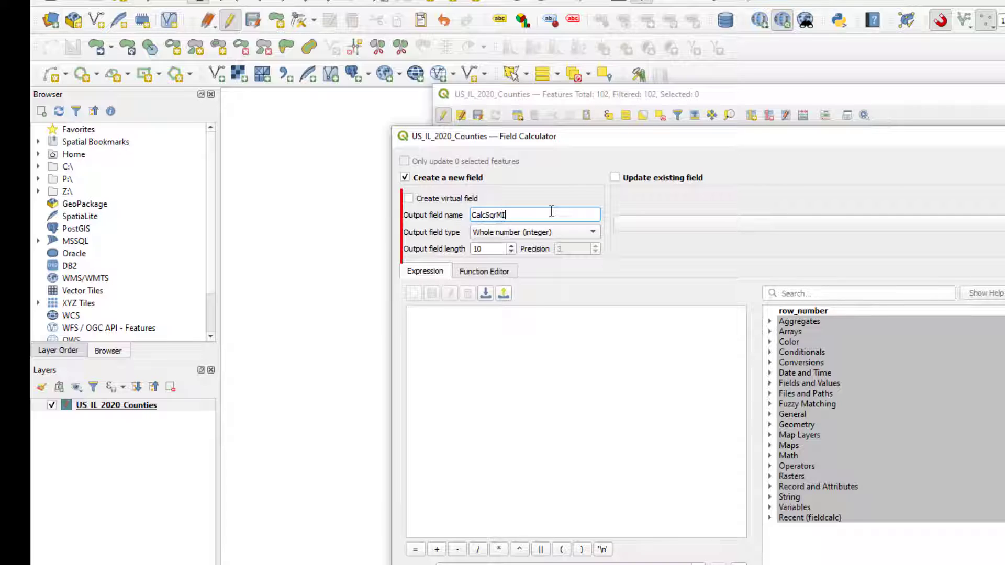
click(576, 234)
click(494, 276)
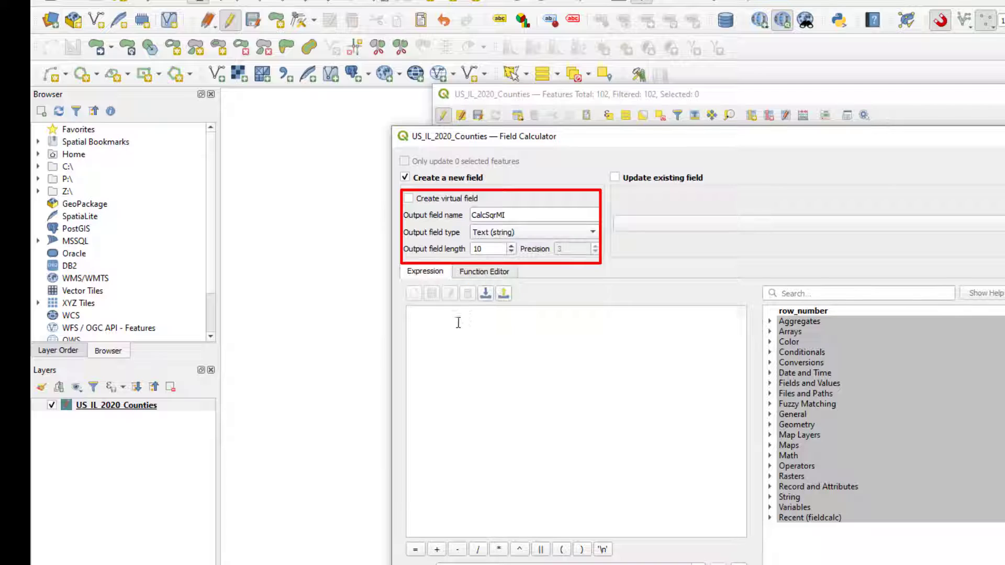
- Begin the CalcSqrMI expression with the $area function from the Geometry group followed by a multiplication sign
click(456, 323)
click(809, 424)
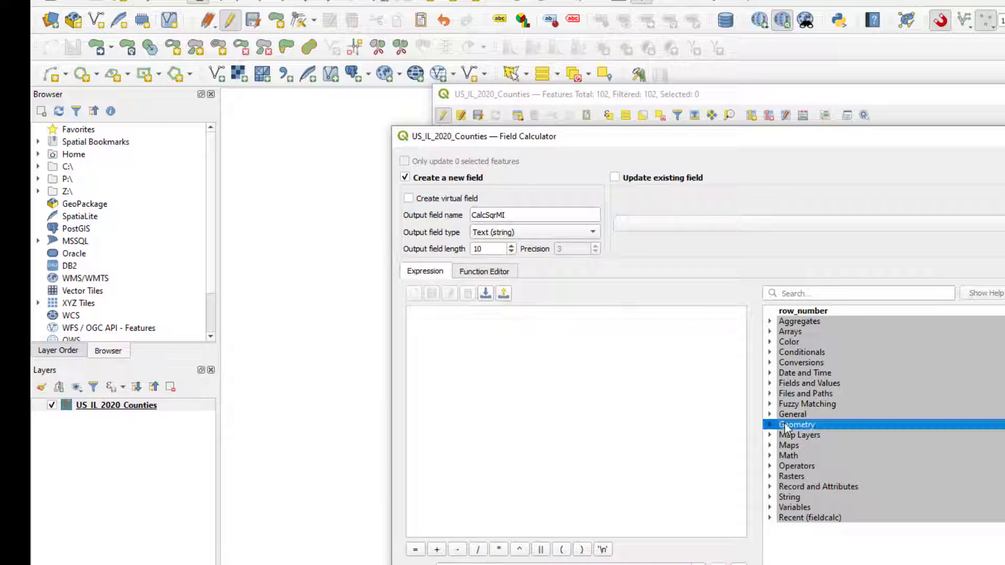
double_click(798, 425)
double_click(802, 446)
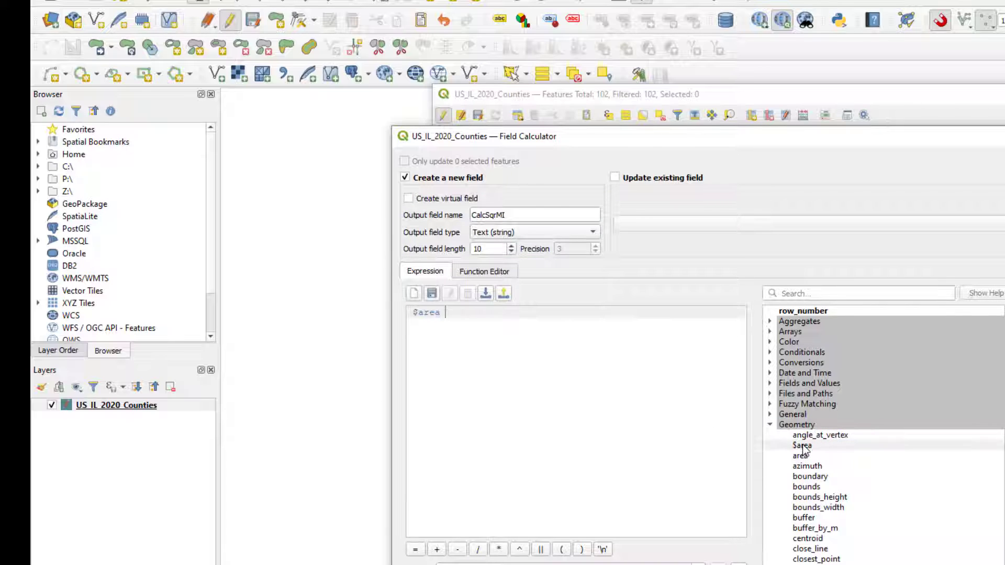
text(*)
- Copy the Sqr_MI conversion factor 0.0000003861 from the Excel calculator and return to the QGIS Field Calculator
key(alt+Tab)
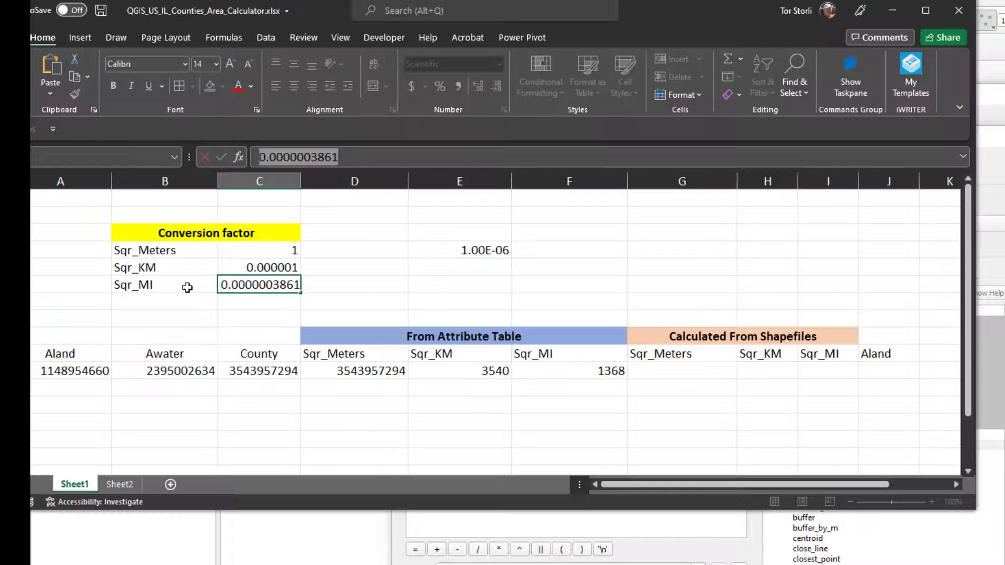
click(339, 404)
click(276, 284)
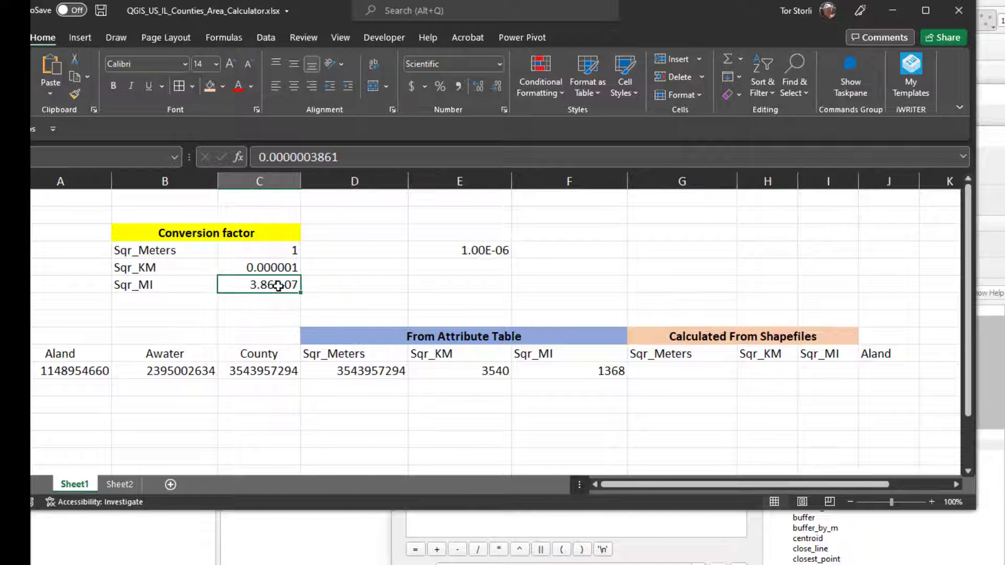
drag(350, 156, 81, 117)
key(ctrl+c)
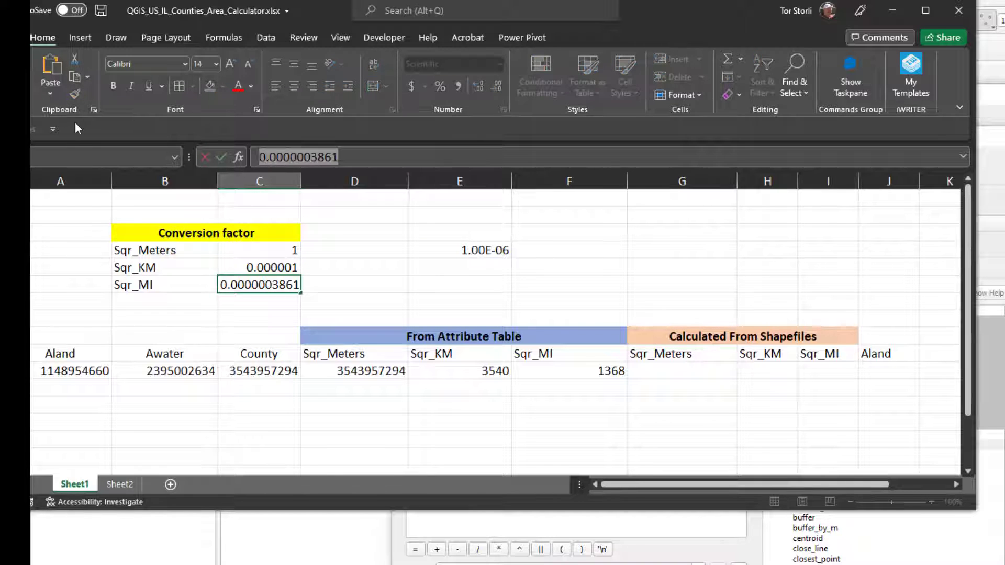
key(alt+Tab)
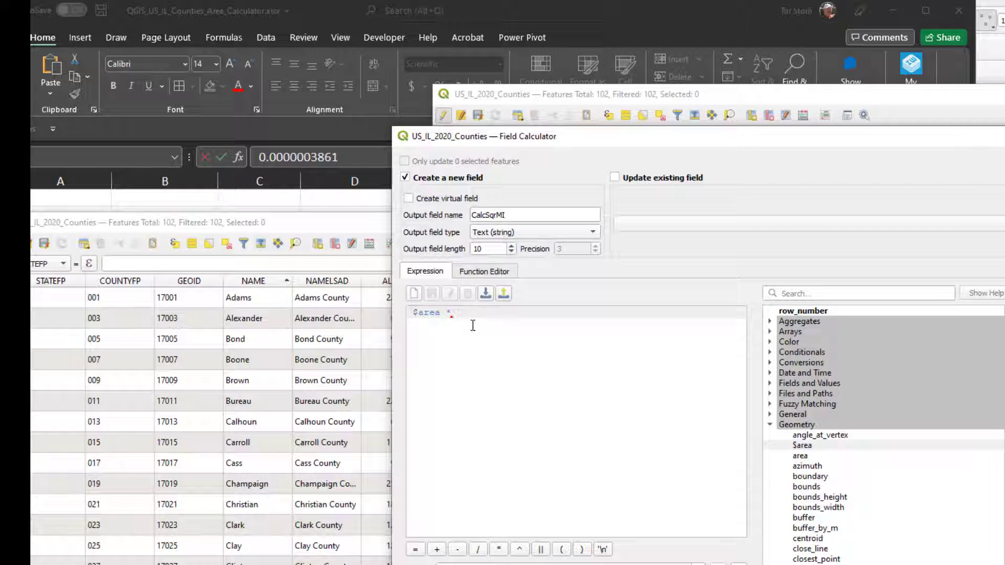
- Complete the expression as Round(($area * 0.0000003861), 0), create the CalcSqrMI field and bring its column into view
key(ctrl+v)
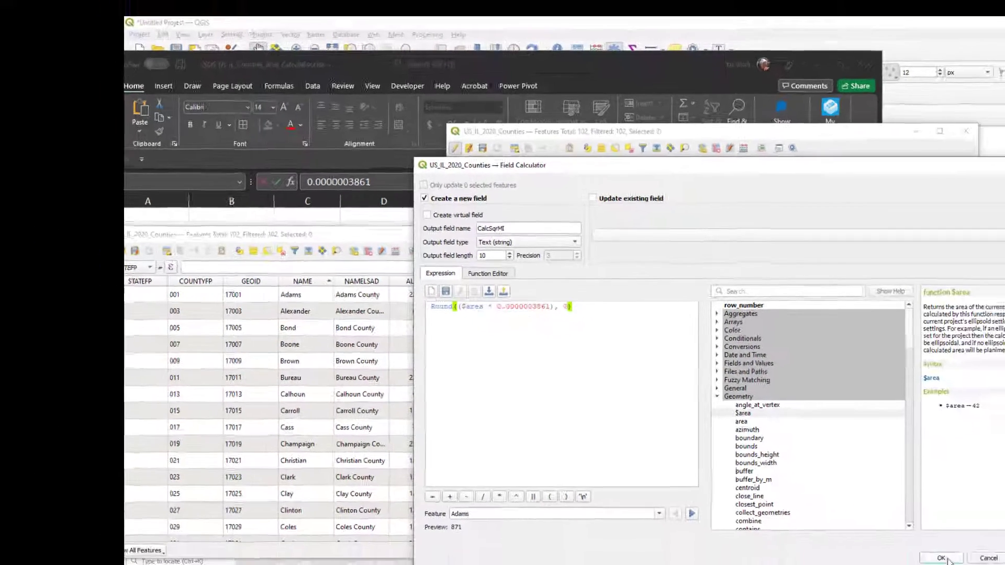
click(941, 558)
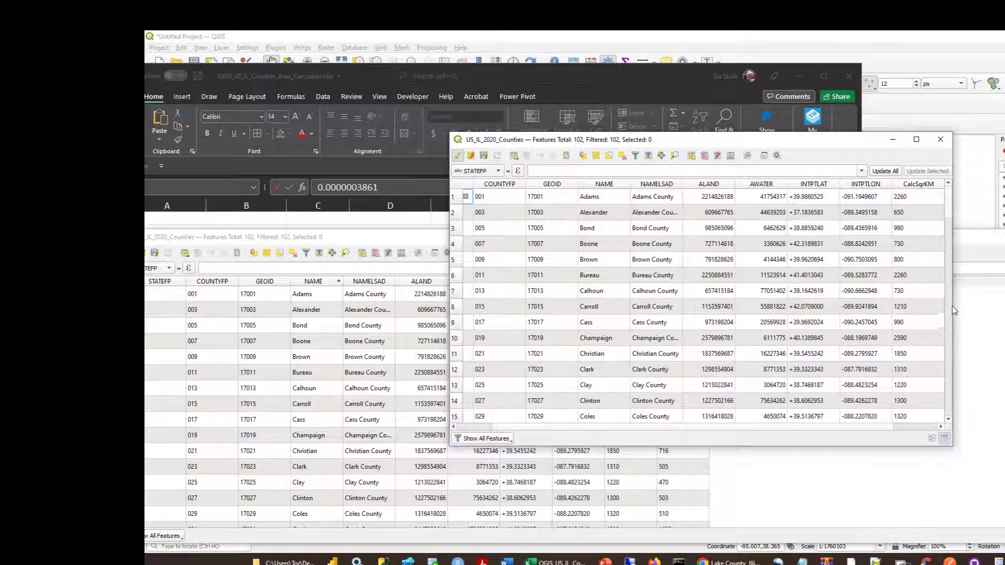
drag(881, 426, 925, 428)
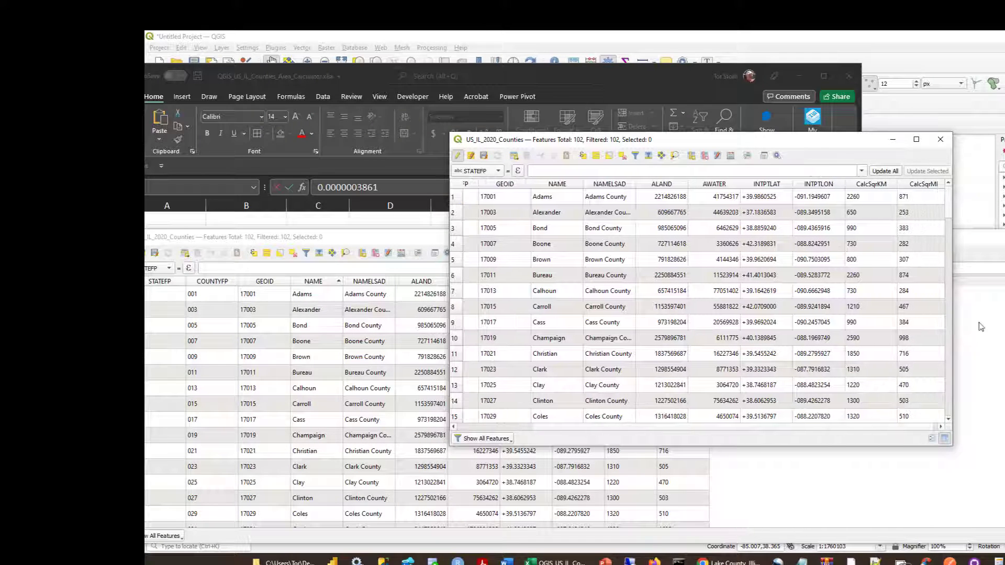
- Widen the attribute table to show every column, reposition it and select Lake County's row
drag(952, 305, 1004, 300)
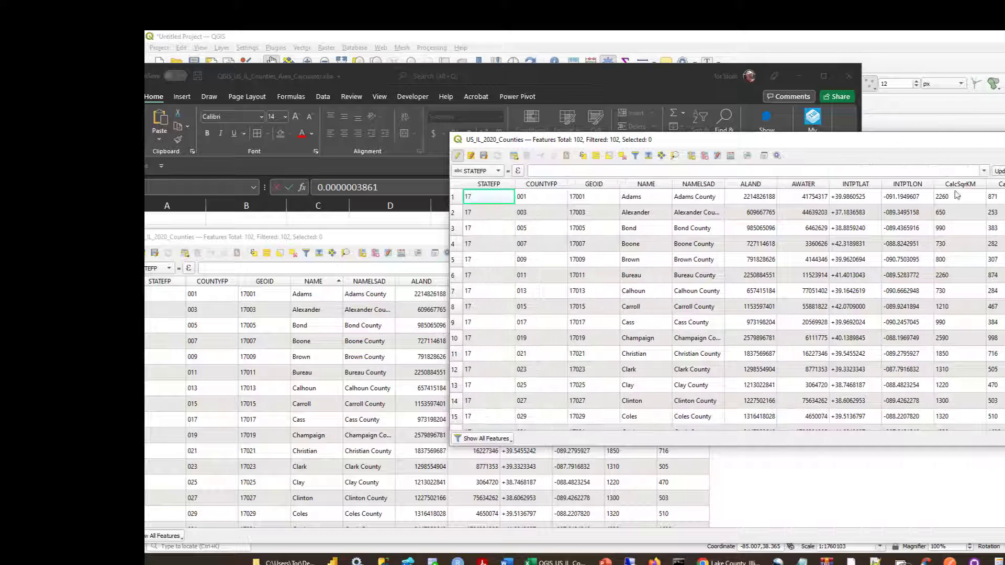
drag(924, 143, 736, 167)
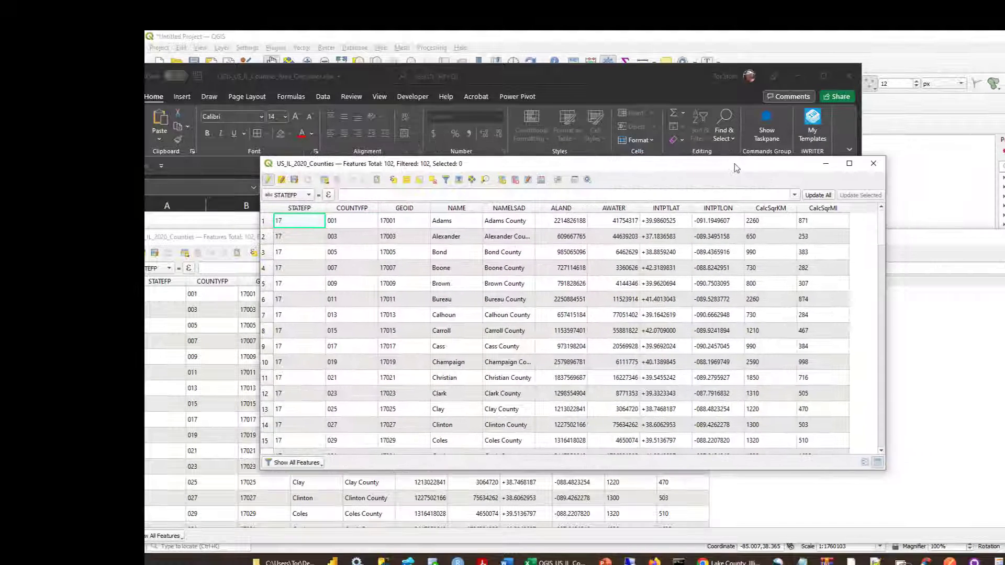
drag(882, 234, 866, 323)
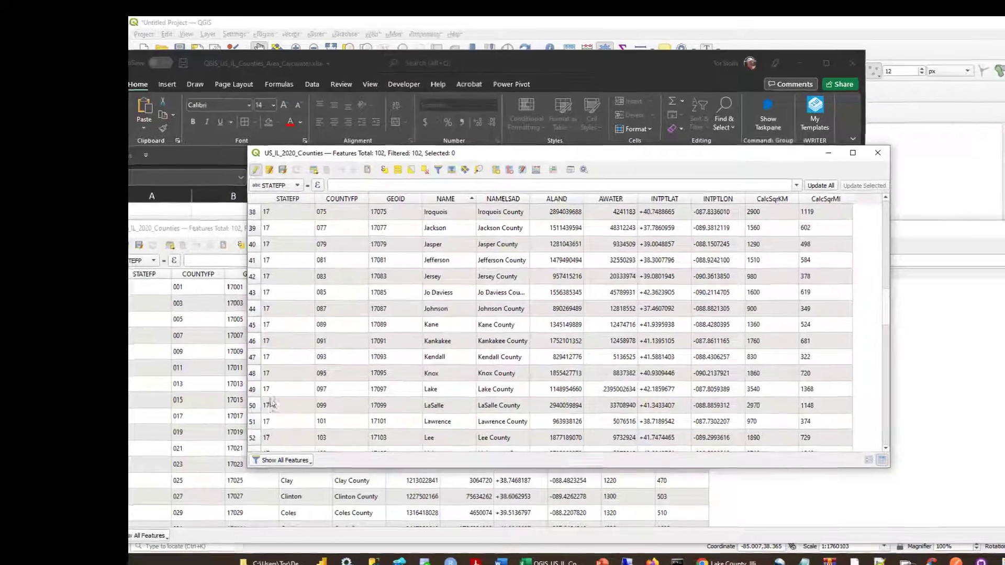
click(251, 388)
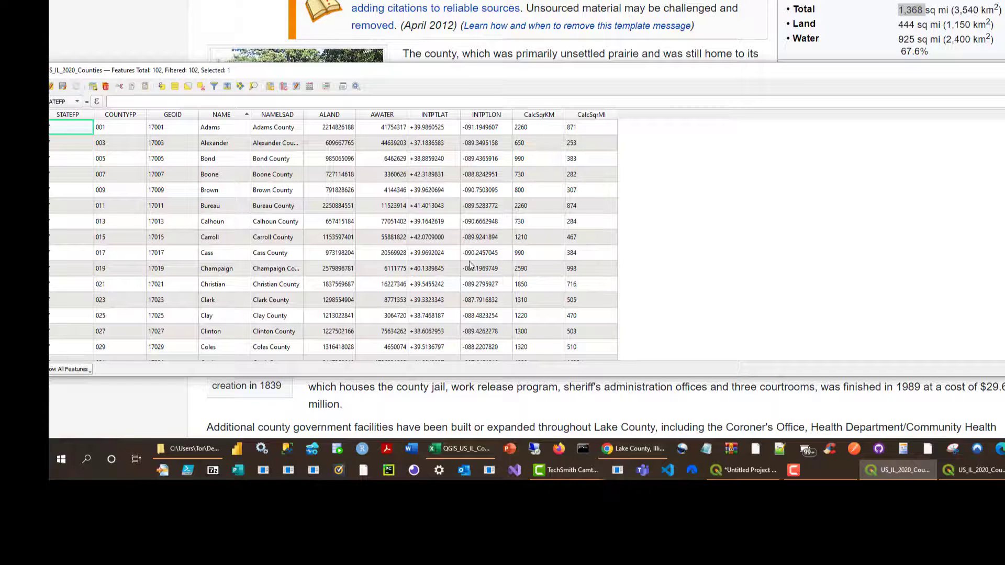
- Place the attribute table beside Lake County's Wikipedia Area figures and compare its CalcSqrKM and CalcSqrMI values with the total area
drag(980, 73, 810, 63)
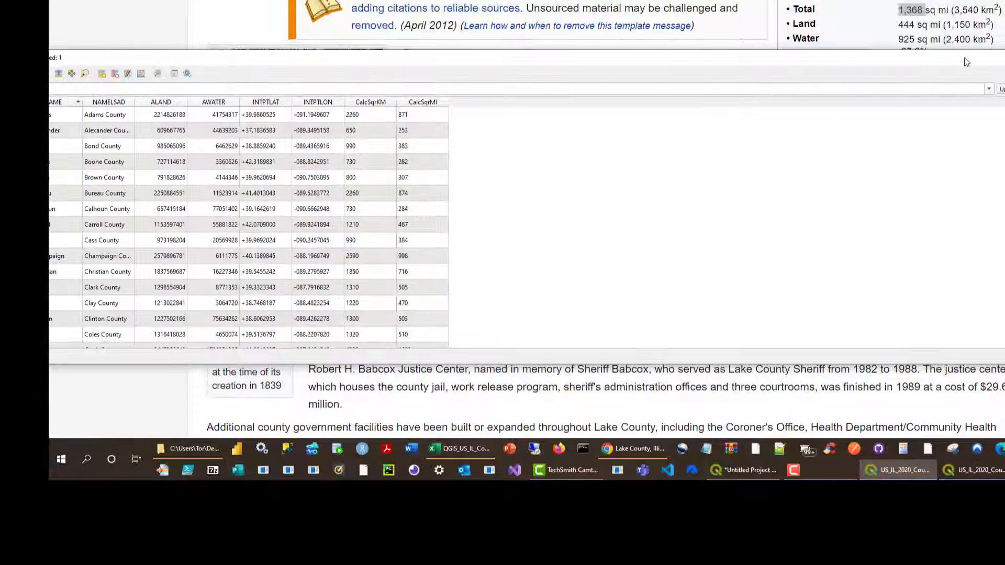
drag(965, 57, 875, 54)
drag(989, 115, 361, 109)
drag(297, 56, 807, 52)
drag(919, 130, 899, 237)
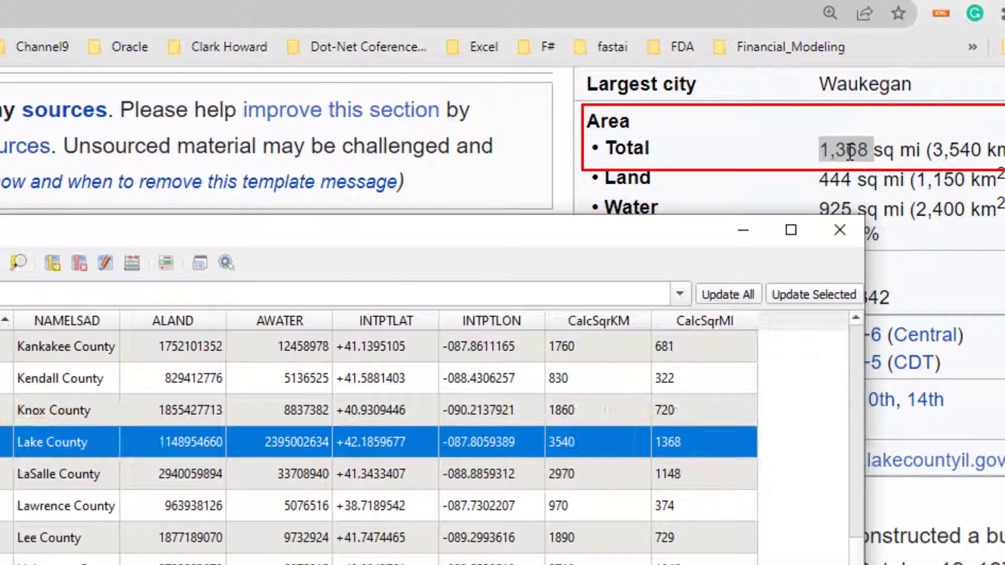
key(alt+Tab)
double_click(965, 152)
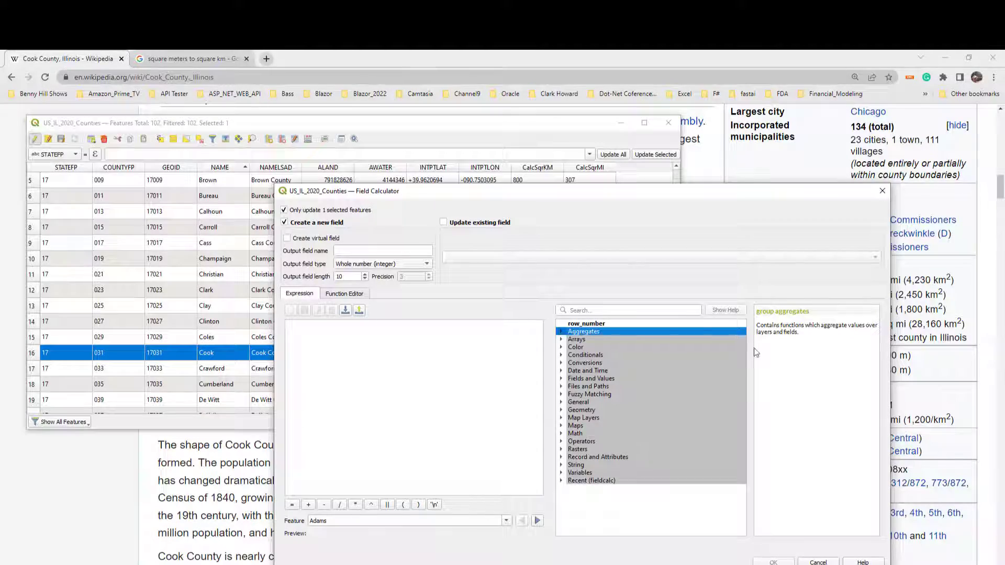
- Place the Field Calculator for the selected Cook County row beside the Area figures in Cook County's Wikipedia infobox
drag(737, 188, 628, 110)
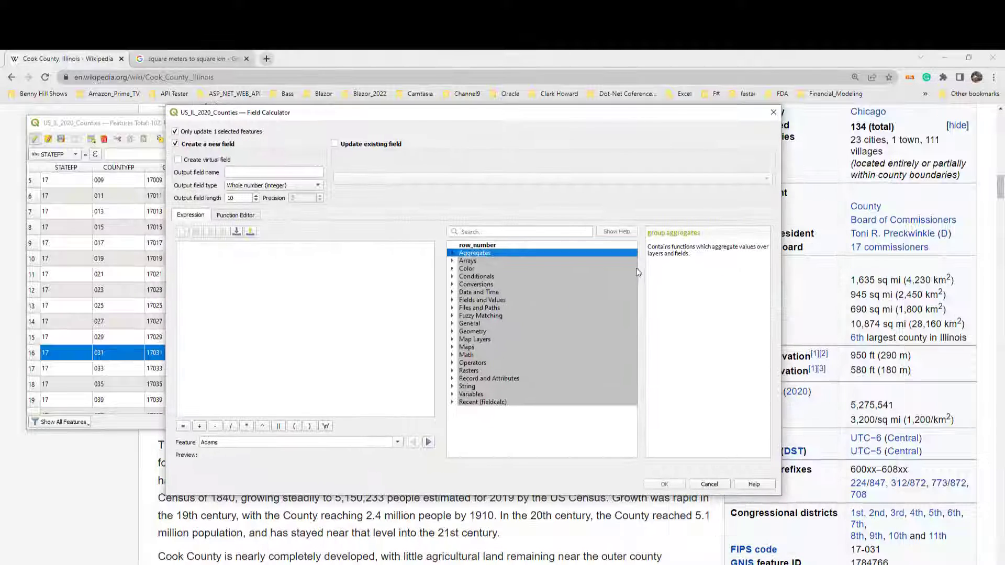